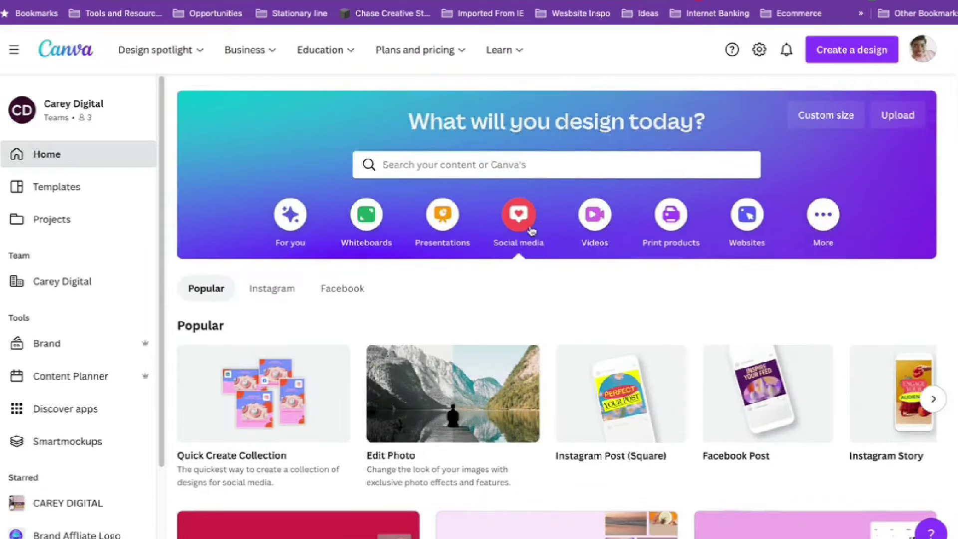
- Start a Quick Create Collection from the home page's Social media section
scroll(491, 299, "down", 3)
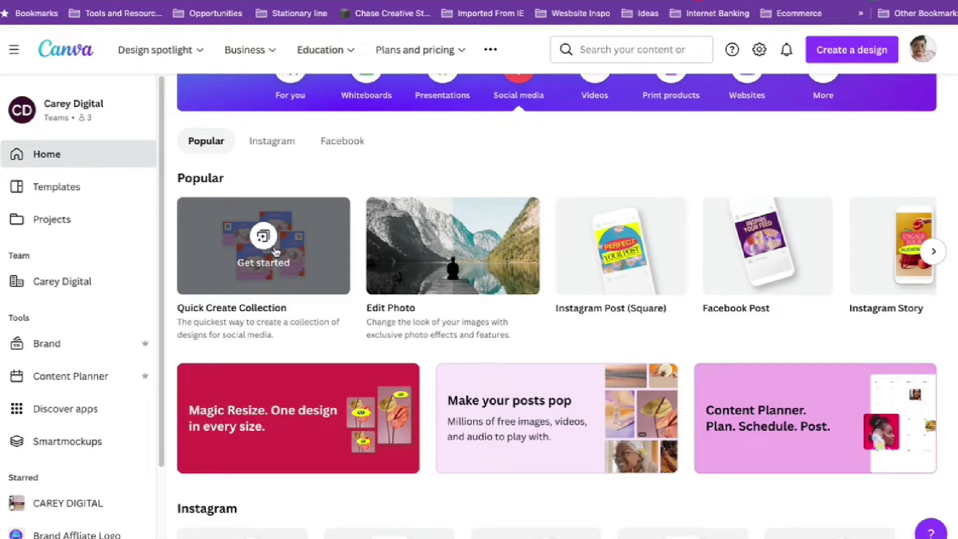
left_click(275, 250)
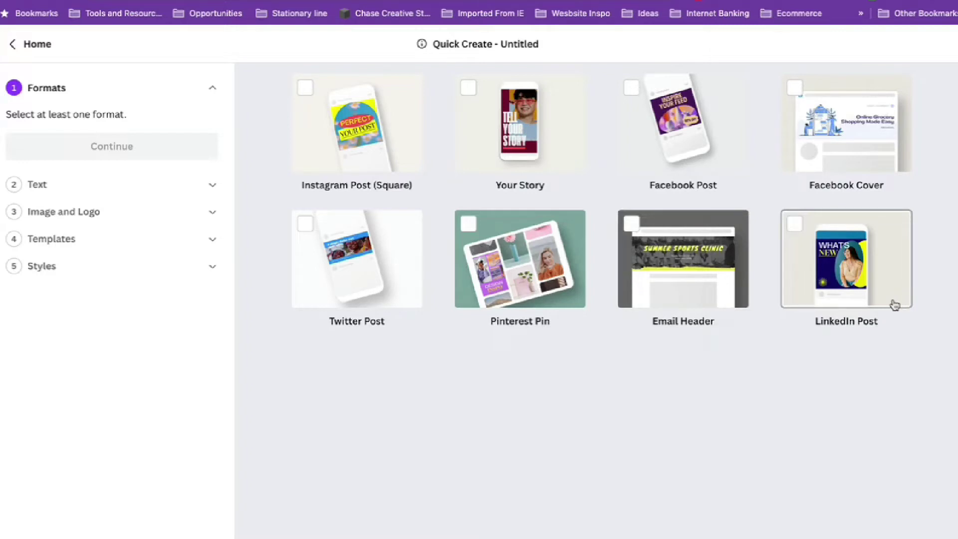
- Select Instagram Post (Square) as a collection format
left_click(391, 127)
- Add Your Story as the second collection format
left_click(537, 123)
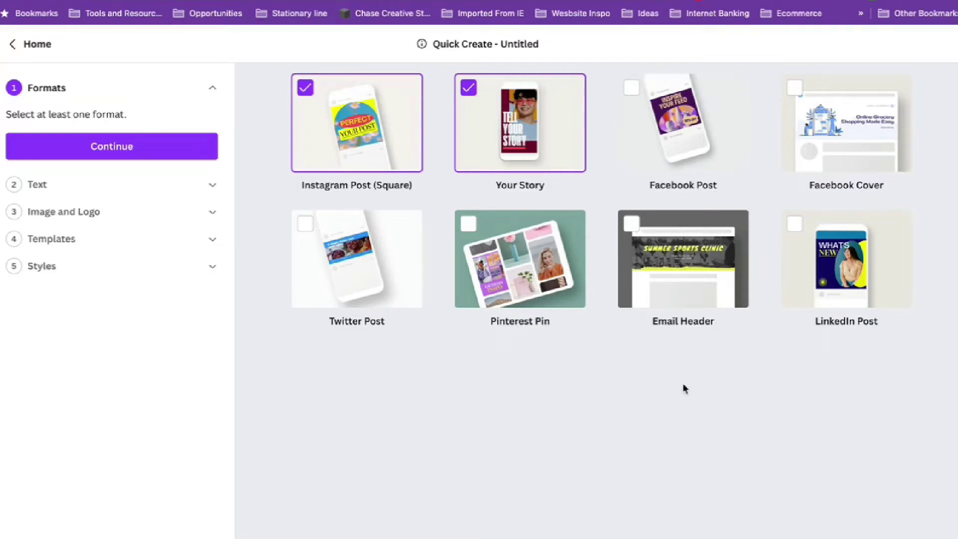
- Continue to the Text step and browse the placeholder template previews
left_click(99, 153)
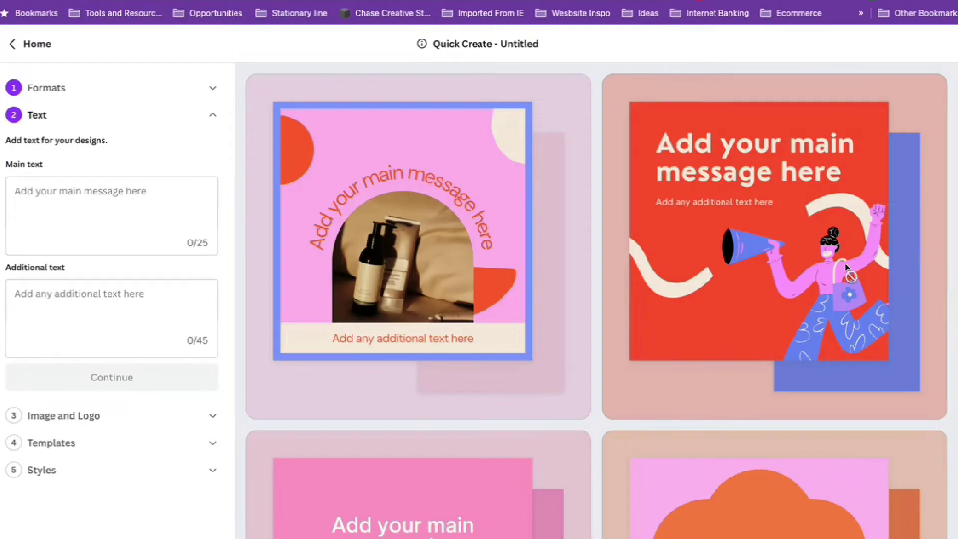
scroll(798, 294, "down", 8)
scroll(794, 294, "down", 15)
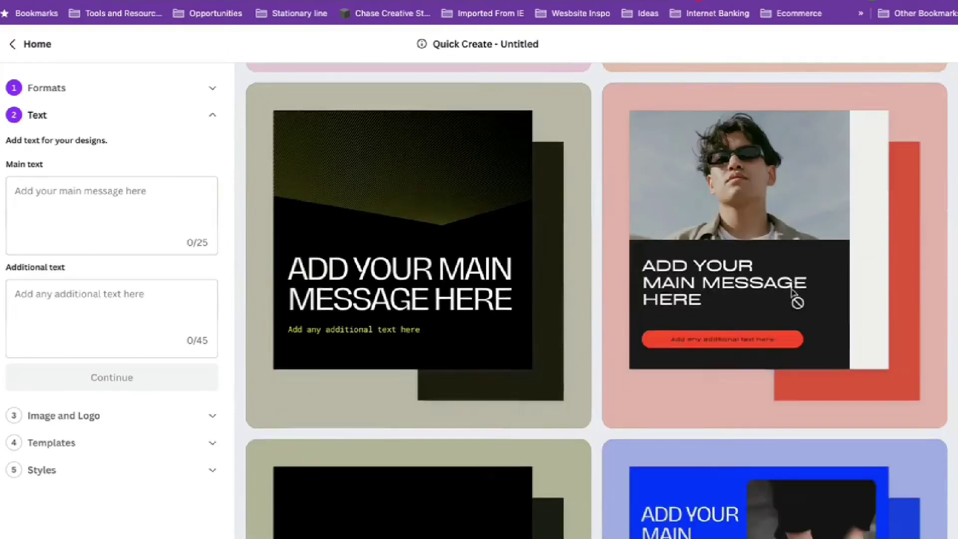
scroll(791, 297, "down", 15)
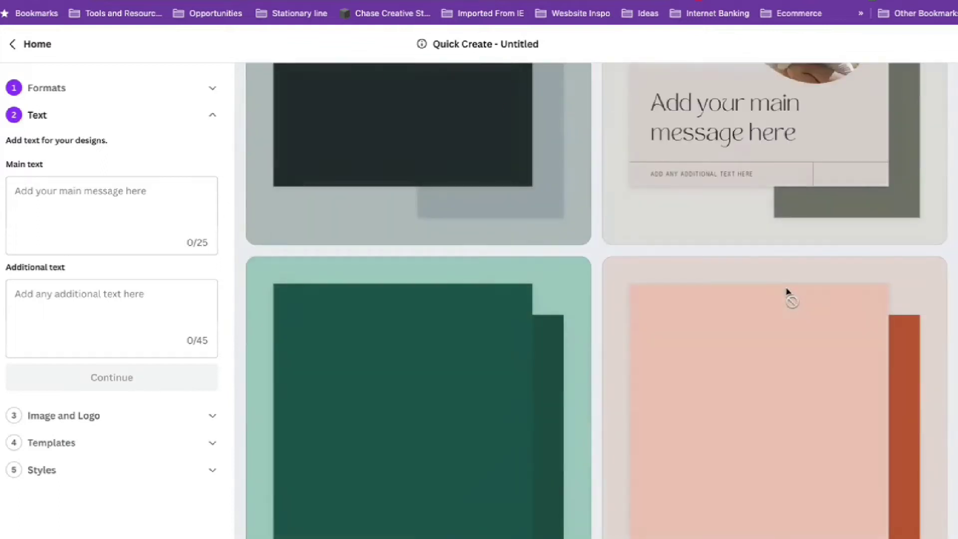
scroll(785, 291, "down", 5)
scroll(787, 294, "down", 15)
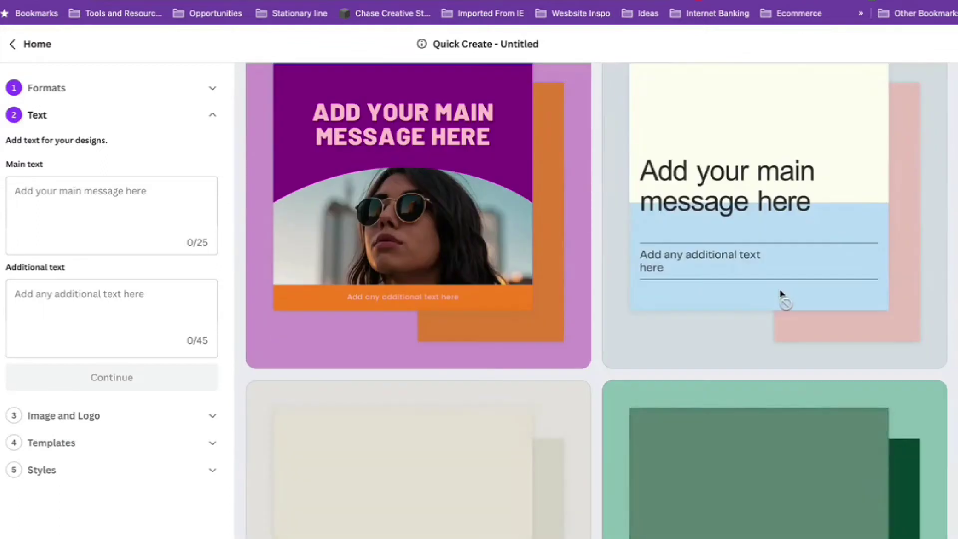
scroll(780, 294, "down", 15)
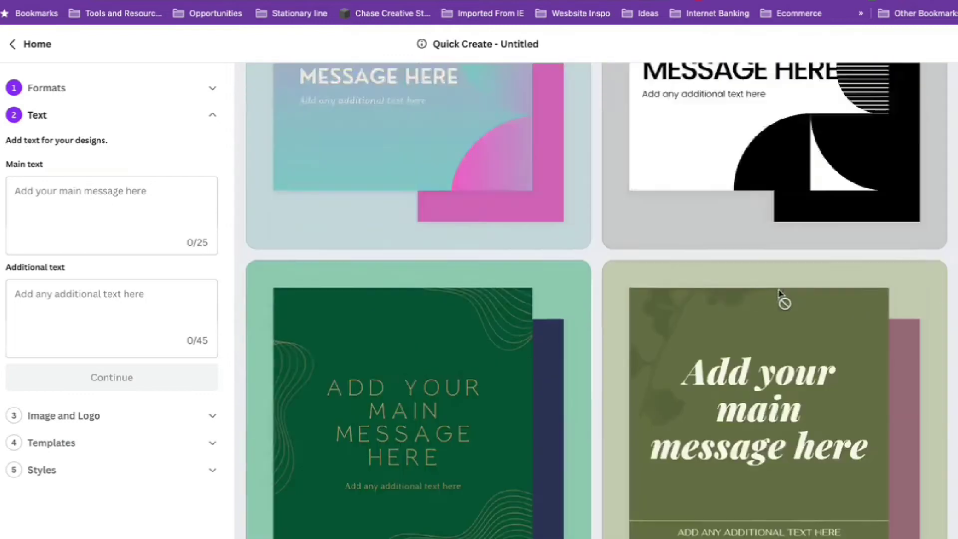
scroll(582, 252, "up", 12)
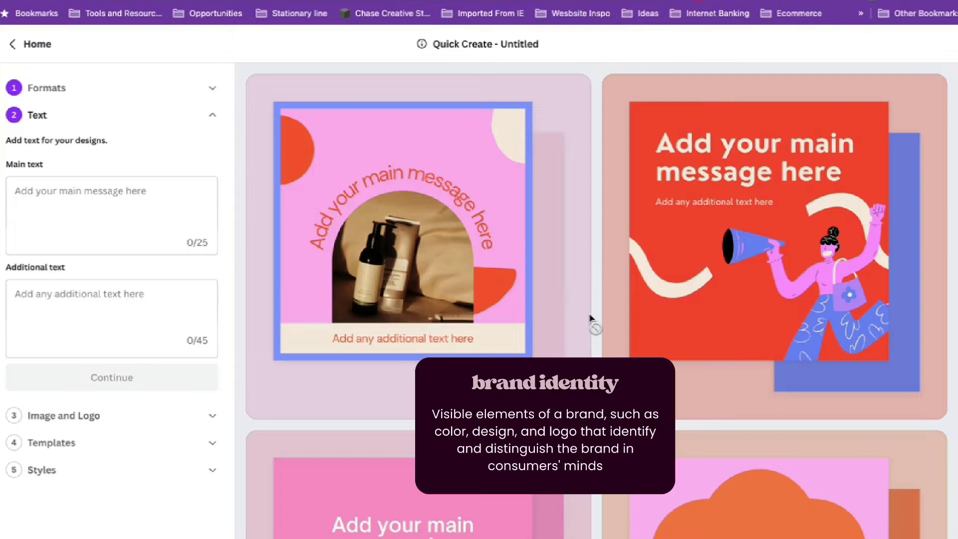
scroll(589, 321, "down", 1)
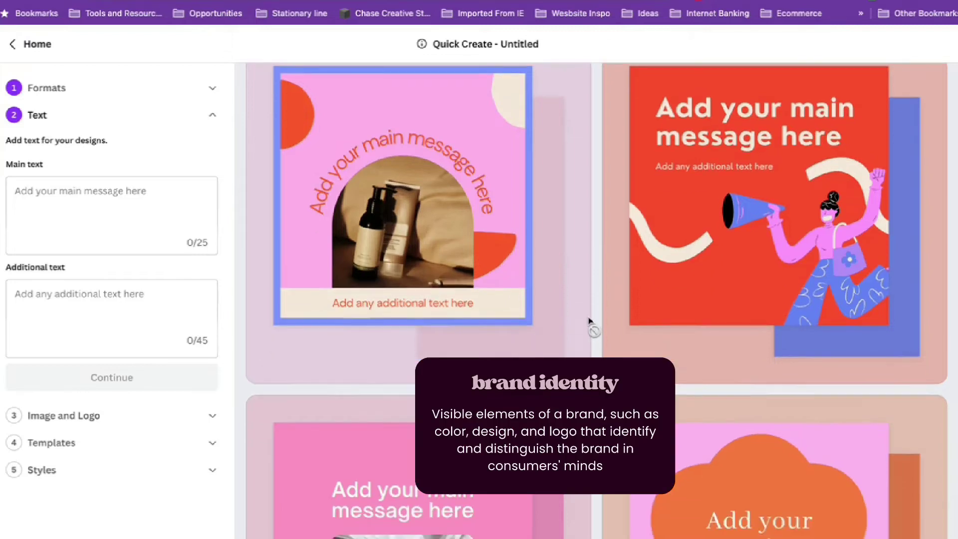
scroll(585, 314, "down", 10)
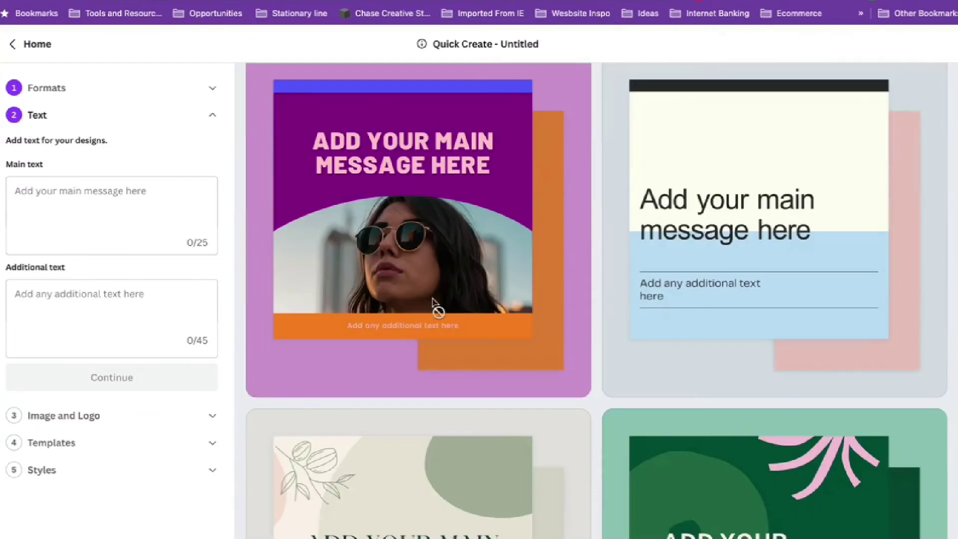
- Activate the Main text field for entry after briefly trying the Additional text field
left_click(36, 192)
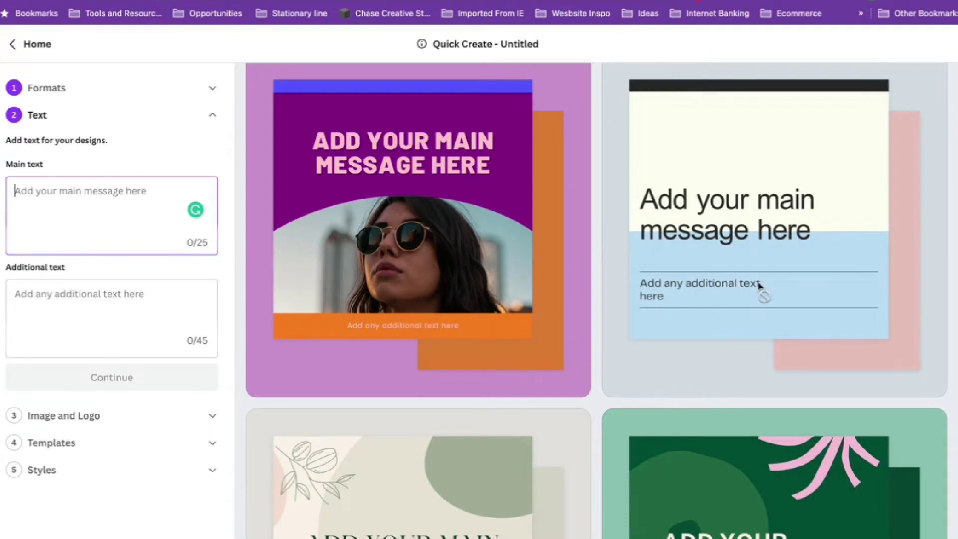
scroll(760, 262, "up", 5)
scroll(374, 224, "up", 20)
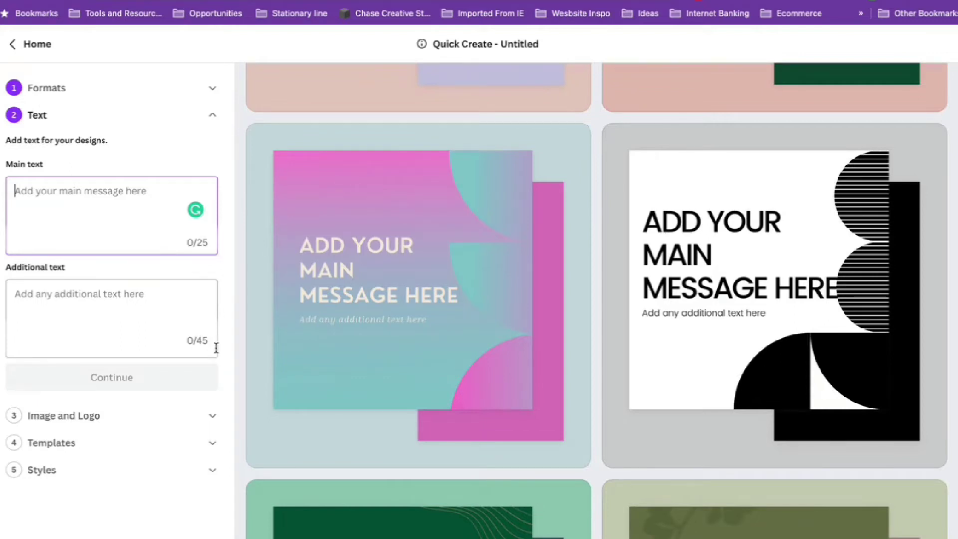
left_click(120, 319)
left_click(81, 221)
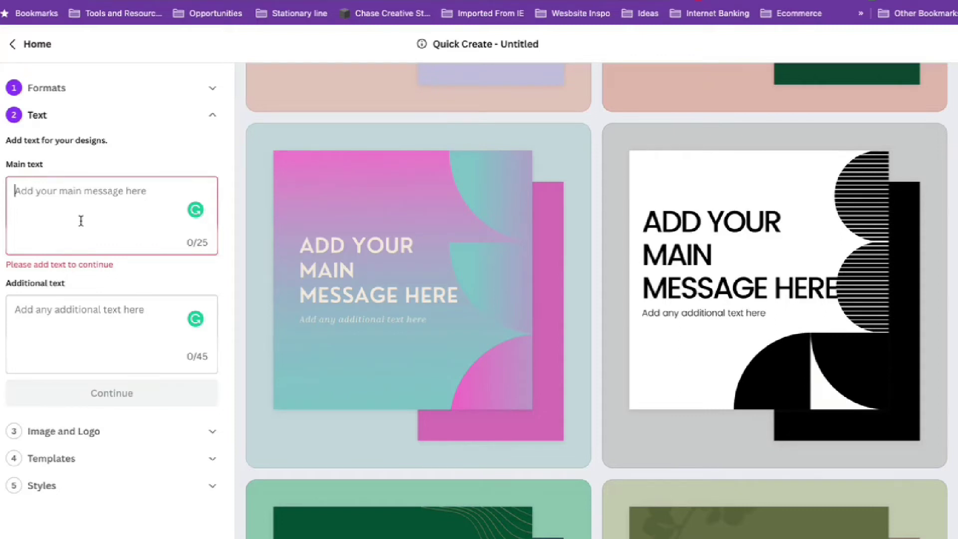
scroll(574, 219, "down", 2)
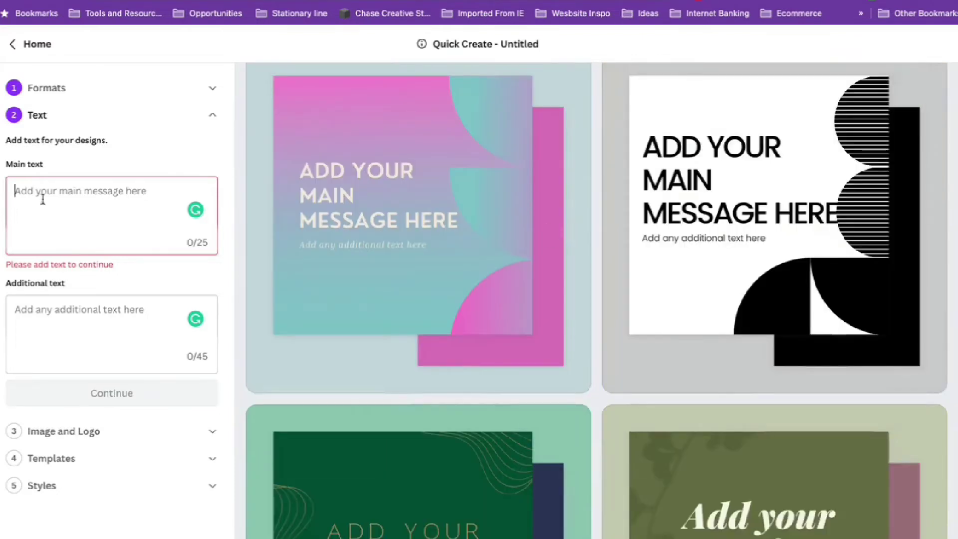
scroll(325, 199, "down", 5)
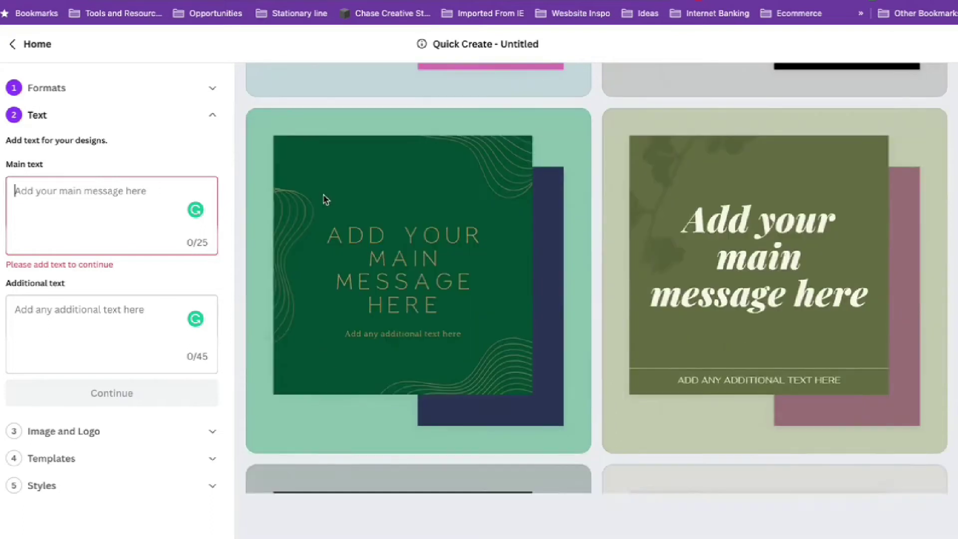
scroll(322, 201, "up", 6)
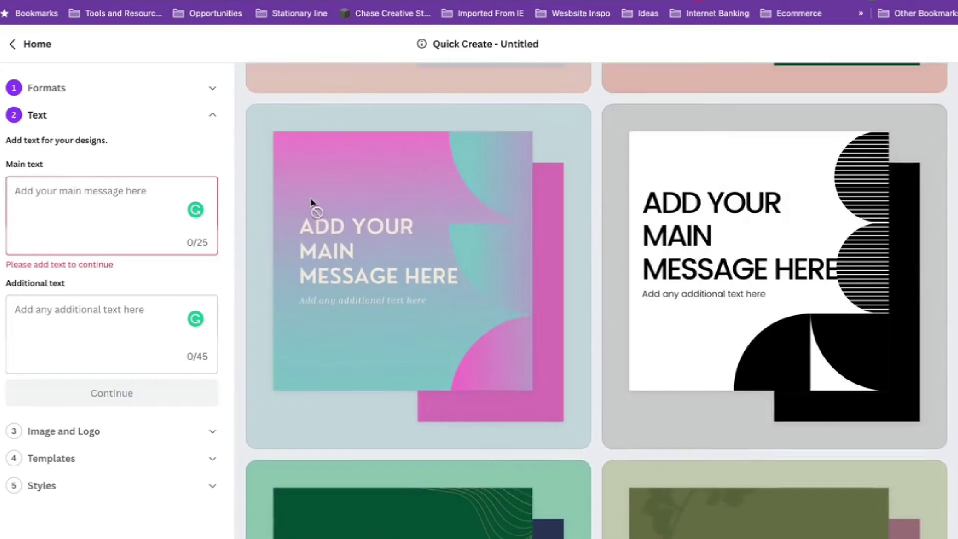
left_click(111, 212)
- Enter 'Your main message here' as the main text, correcting typos
type("Y")
key("BackSpace")
type("yOUR")
key("BackSpace")
key("BackSpace")
key("BackSpace")
key("BackSpace")
key("BackSpace")
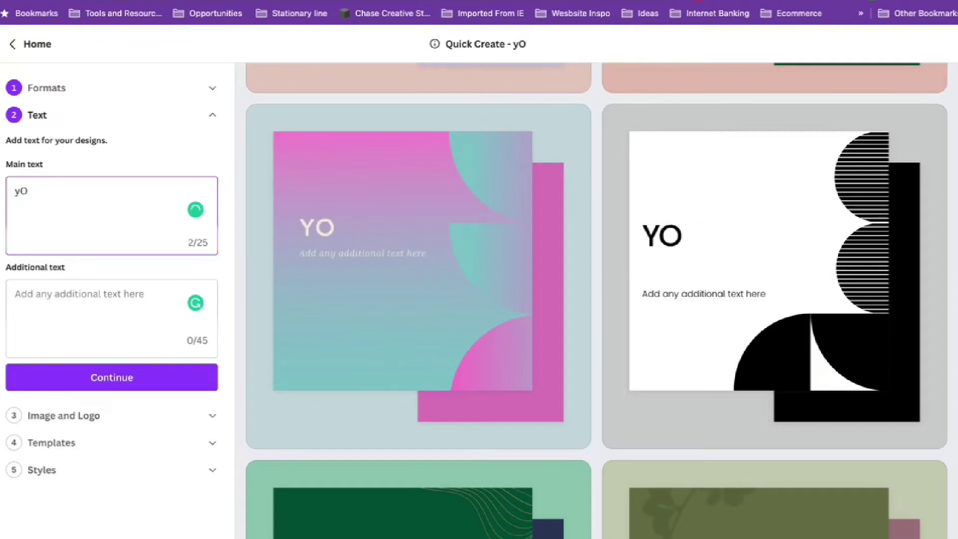
type("Your")
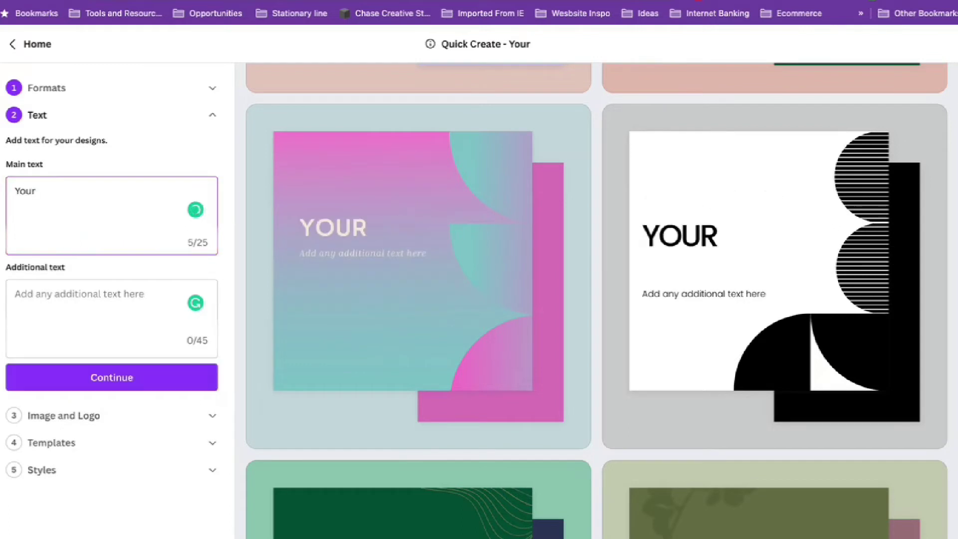
type(" main m")
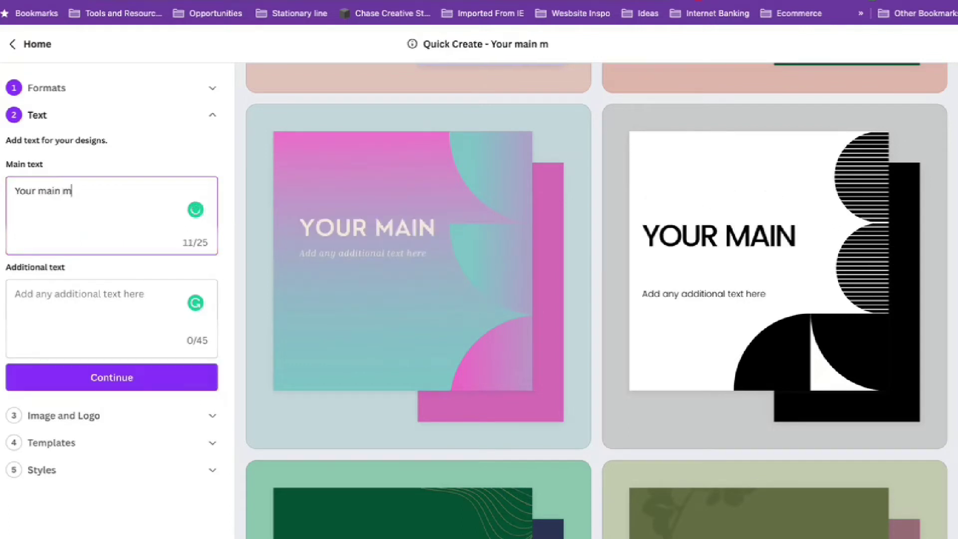
type("essage goes here")
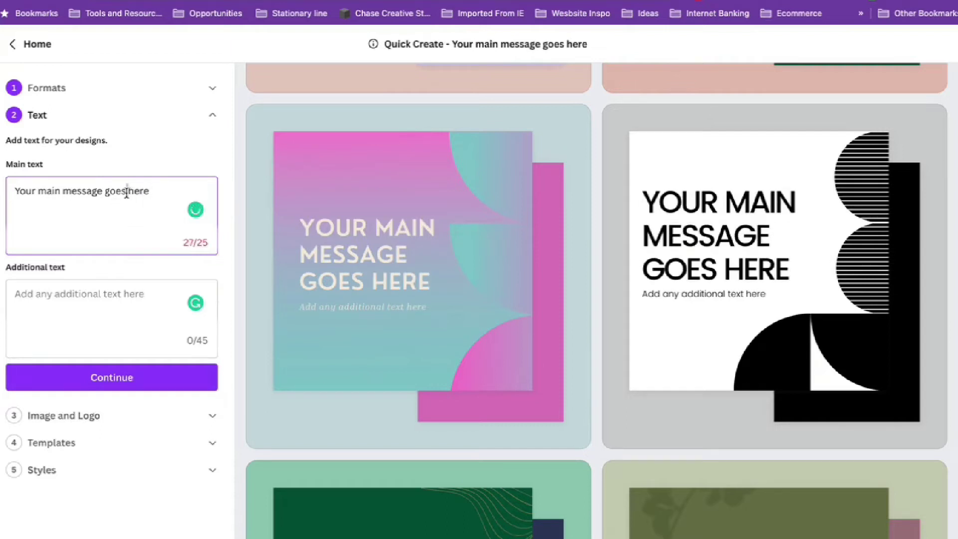
left_click_drag(128, 189, 98, 191)
key("BackSpace")
type("e")
- Enter 'Any additional text' as the additional text and review the previews
left_click(63, 310)
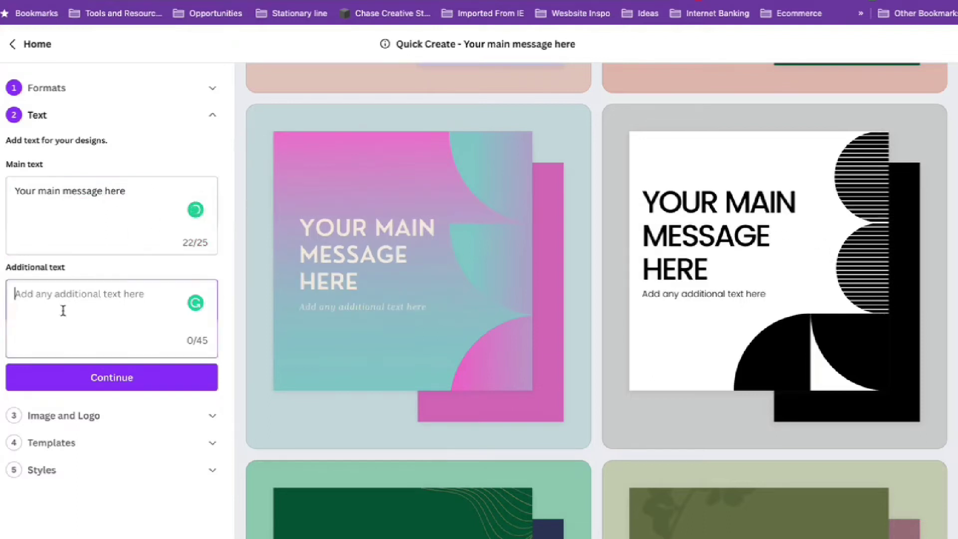
type("A")
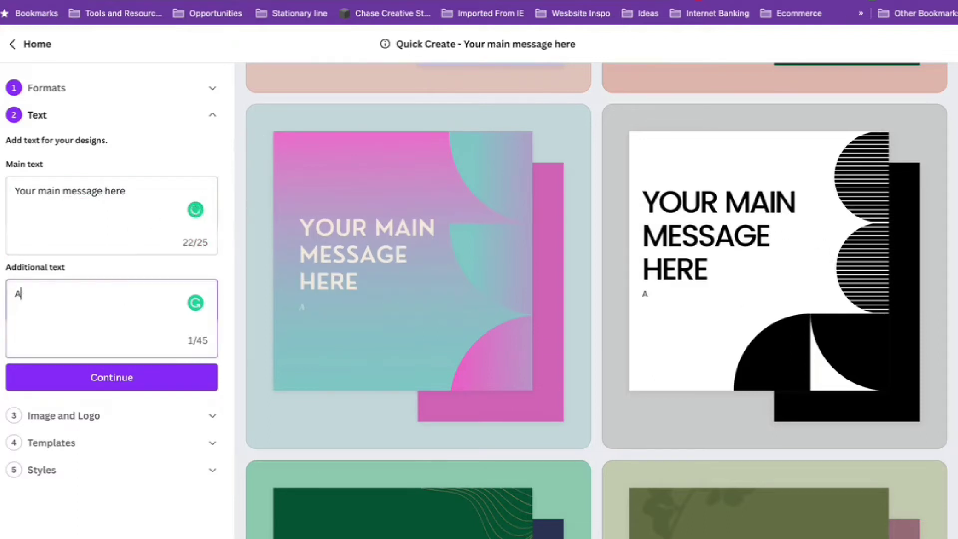
type("ny additional ")
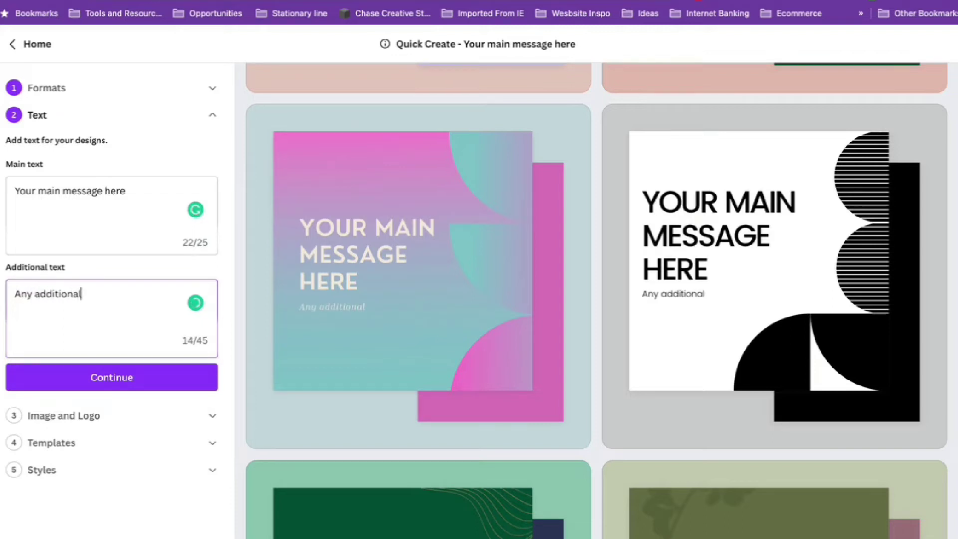
type("tet")
type("x")
key("BackSpace")
key("BackSpace")
key("BackSpace")
type("ex")
key("BackSpace")
key("BackSpace")
key("BackSpace")
type("tex")
scroll(402, 279, "up", 3)
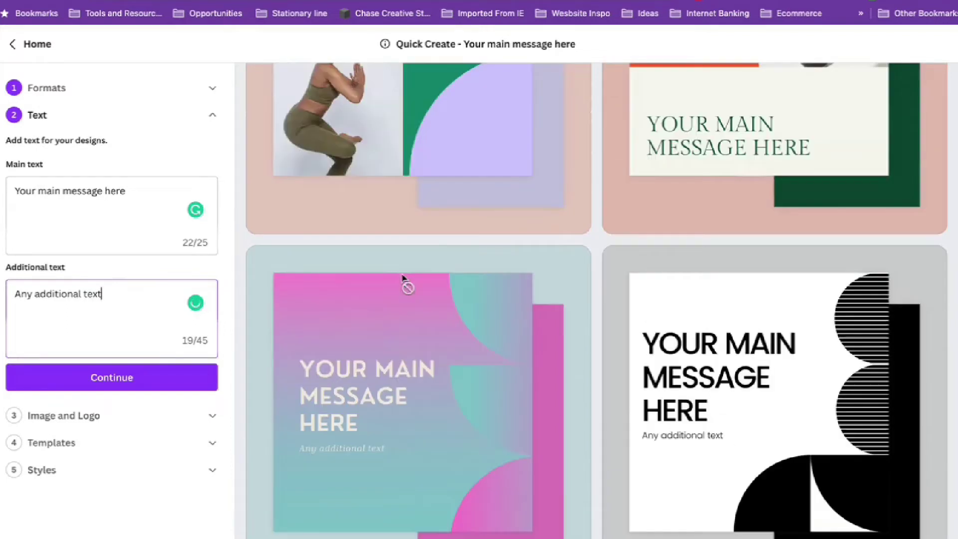
scroll(434, 213, "down", 10)
scroll(427, 208, "up", 7)
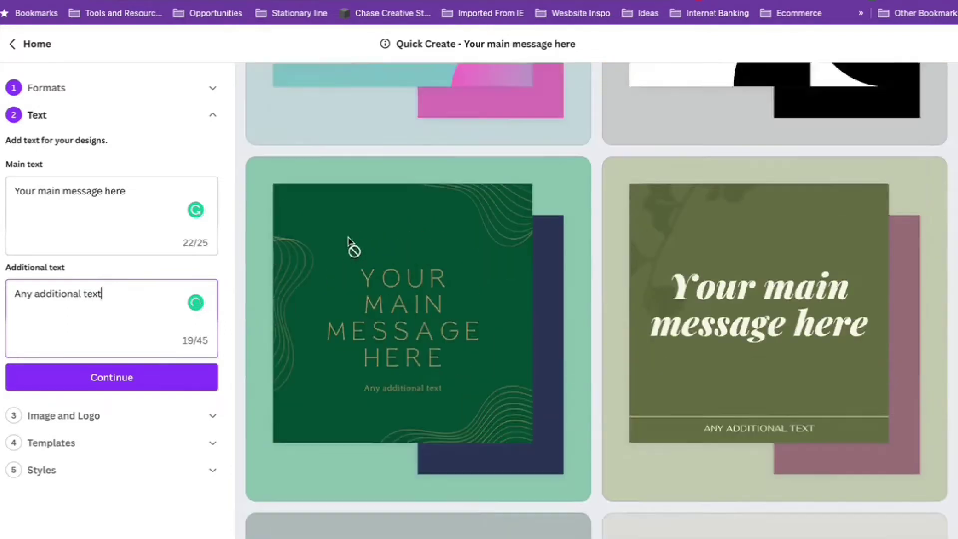
scroll(428, 197, "up", 6)
scroll(374, 215, "down", 15)
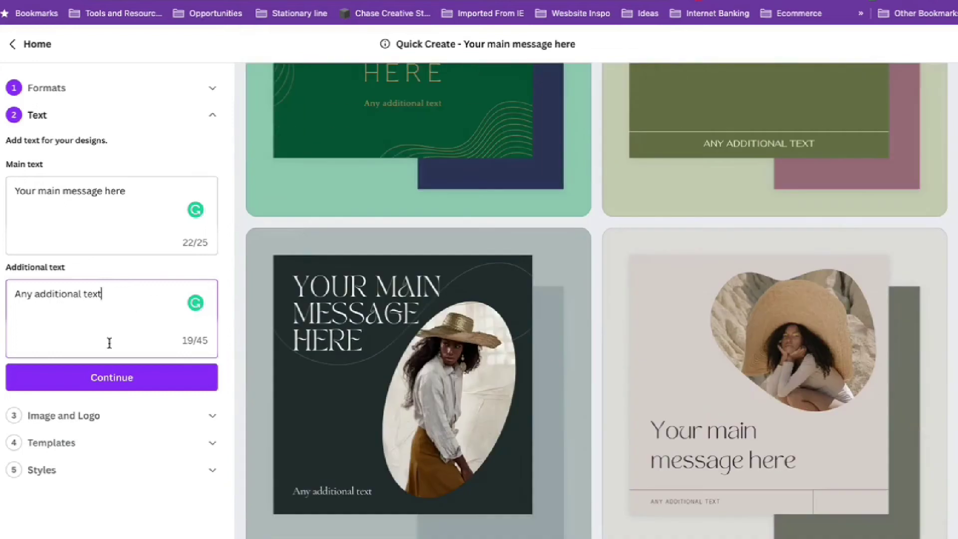
left_click(109, 377)
scroll(573, 256, "down", 1)
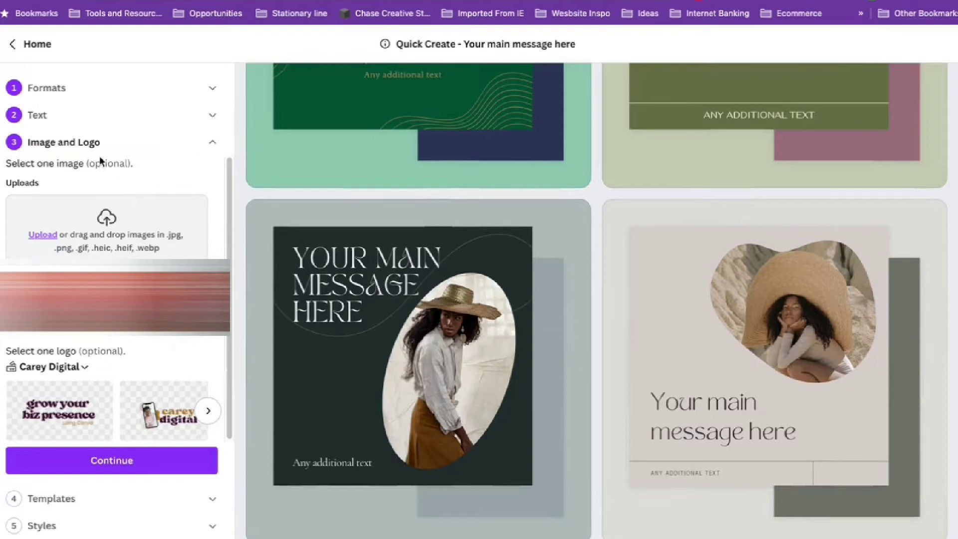
left_click(146, 414)
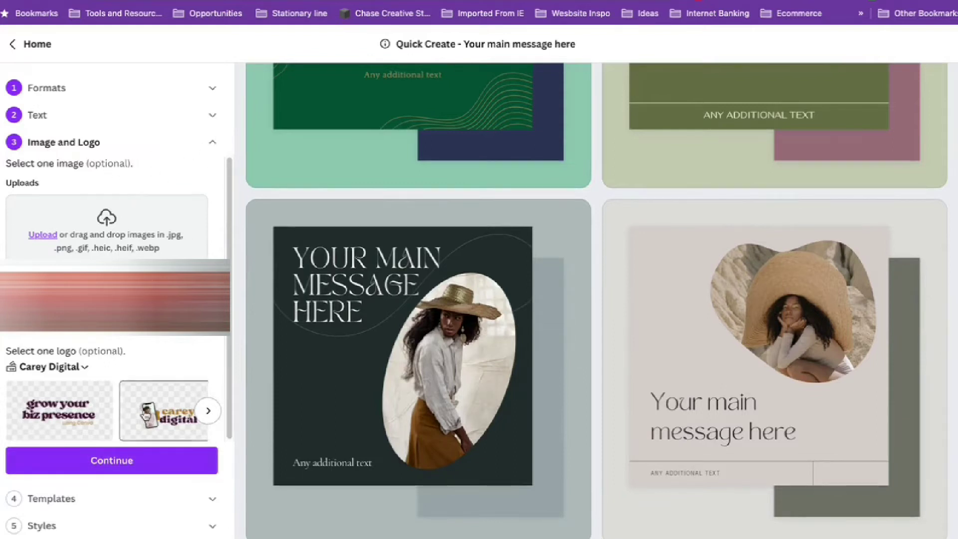
left_click(208, 410)
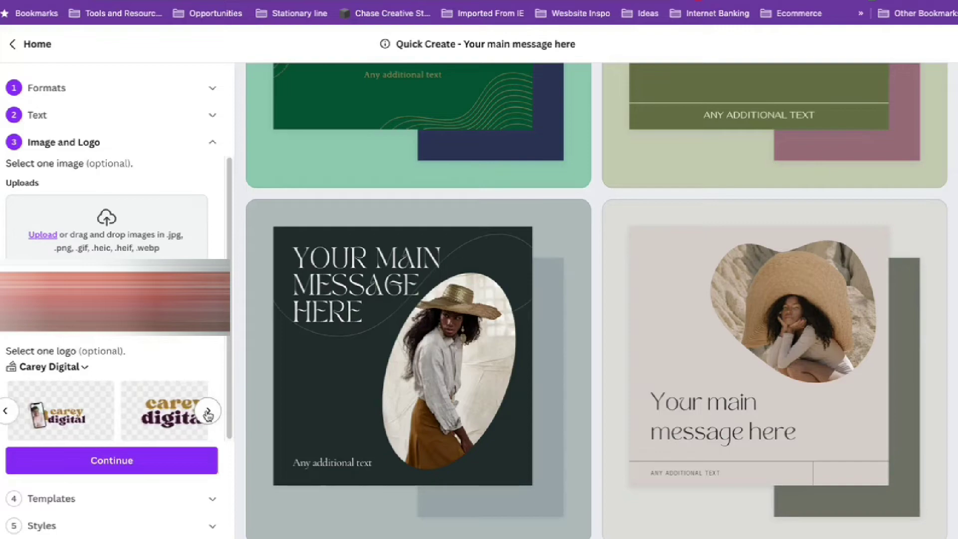
left_click(70, 368)
scroll(531, 249, "down", 5)
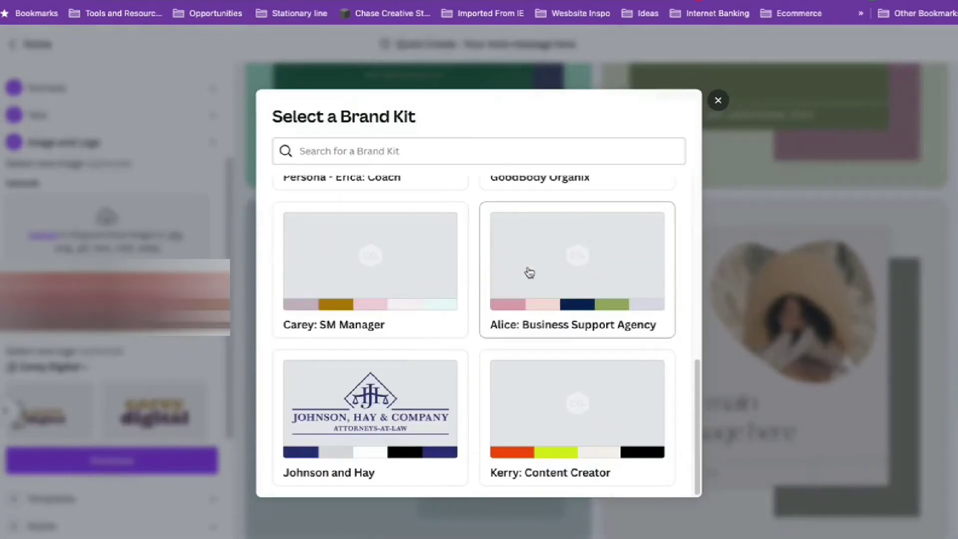
scroll(519, 271, "up", 5)
scroll(471, 269, "down", 2)
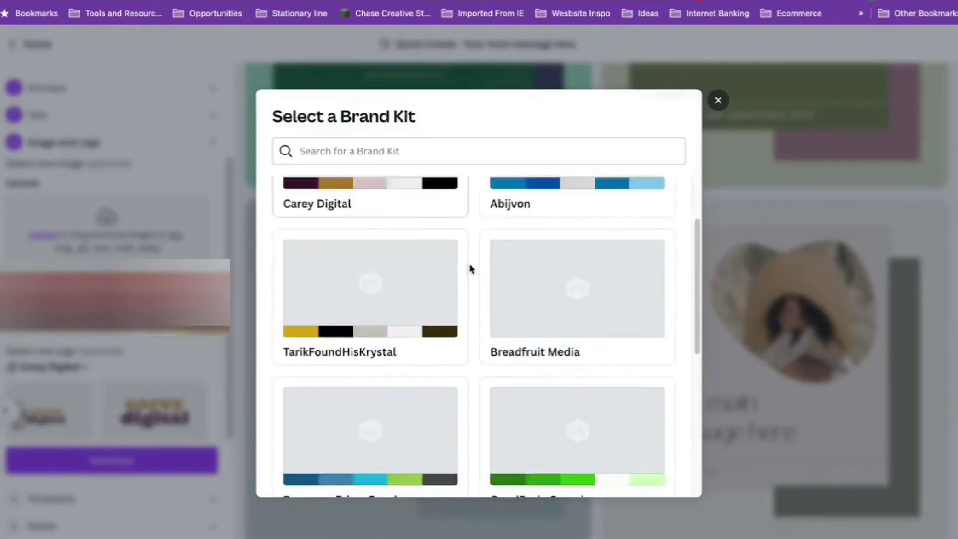
scroll(470, 269, "down", 5)
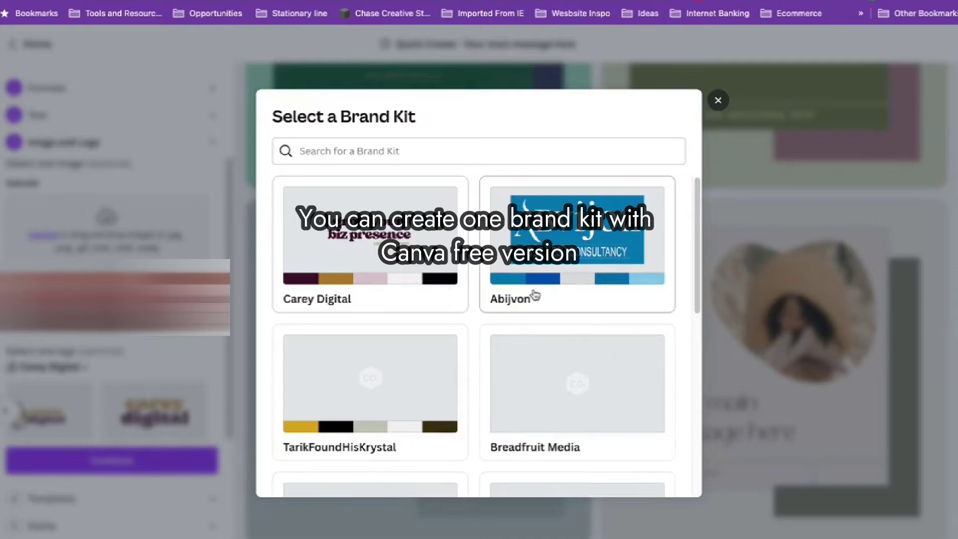
scroll(534, 295, "down", 8)
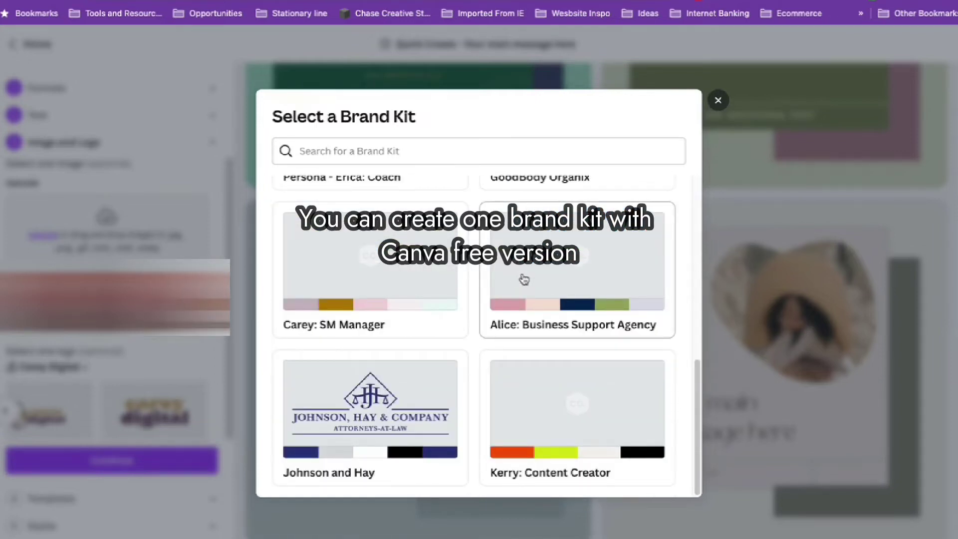
scroll(480, 294, "up", 8)
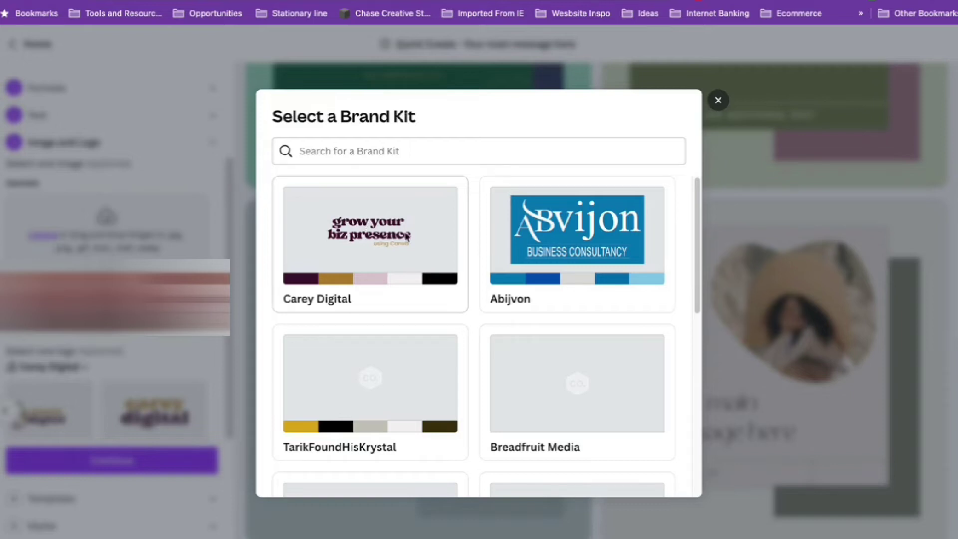
left_click(719, 100)
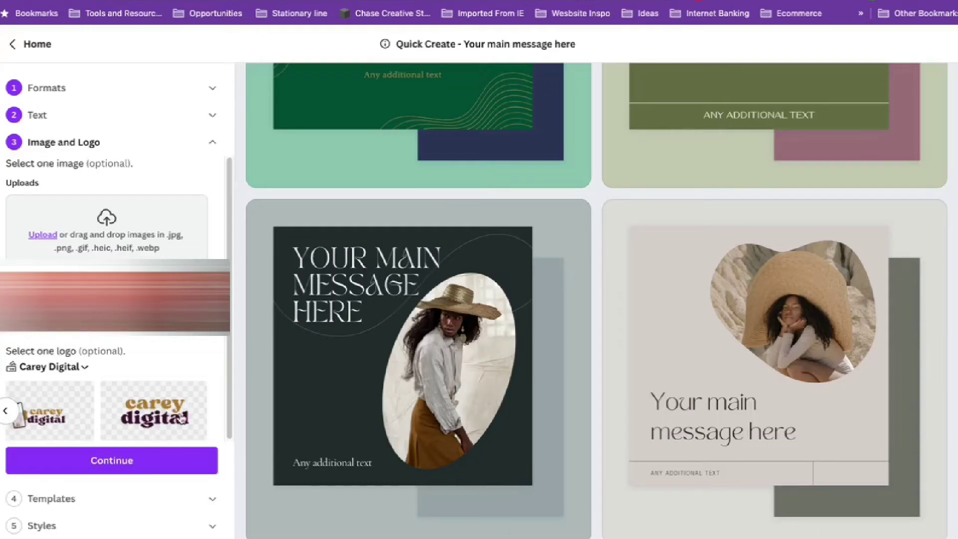
- Continue to the Templates step and scroll through the available templates
left_click(181, 461)
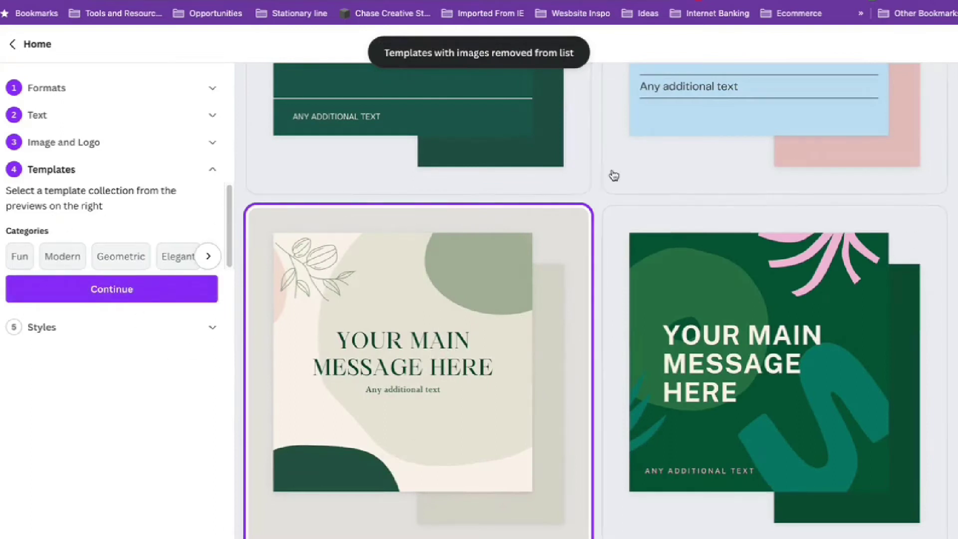
scroll(613, 175, "down", 10)
scroll(792, 207, "up", 9)
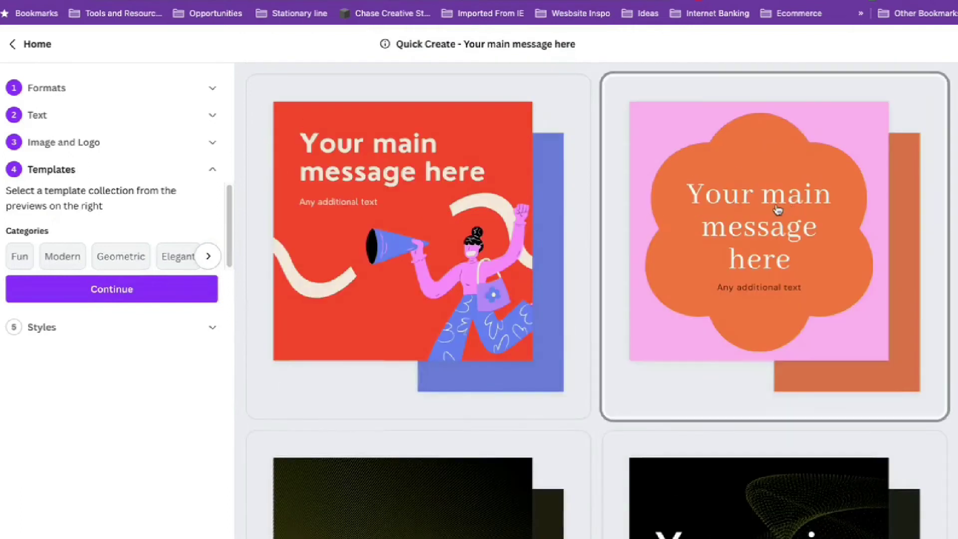
scroll(775, 212, "down", 7)
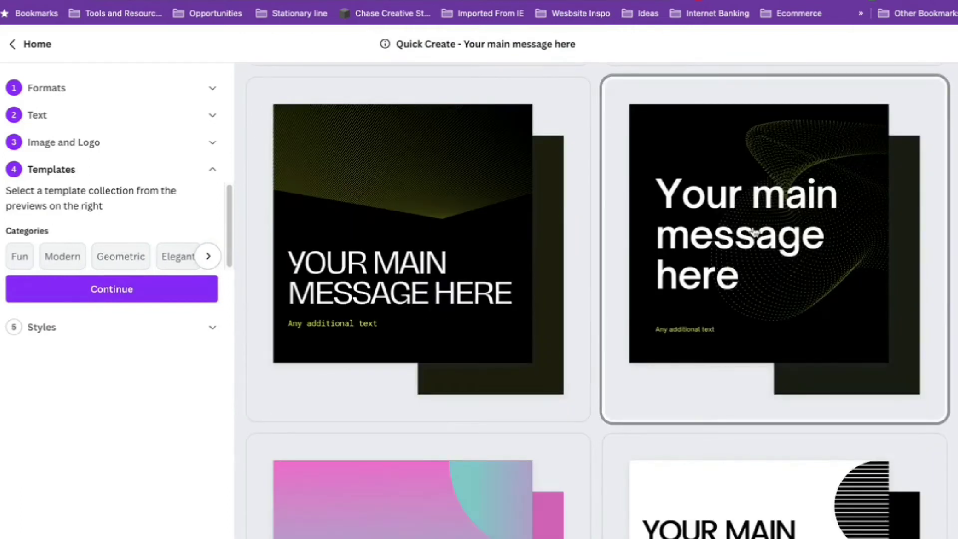
scroll(557, 254, "down", 8)
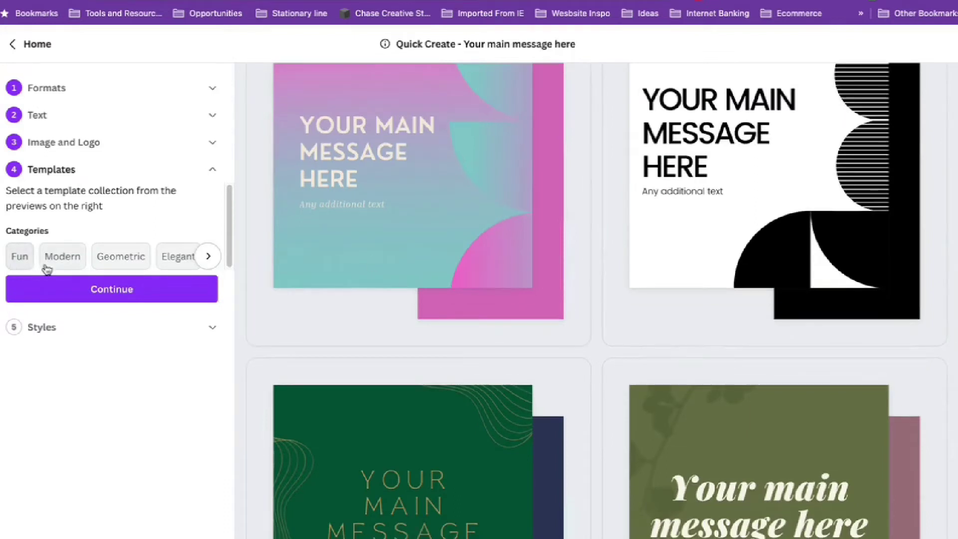
- Filter templates by the Fun, Modern, Geometric, Elegant, Simple and Organic categories
left_click(16, 260)
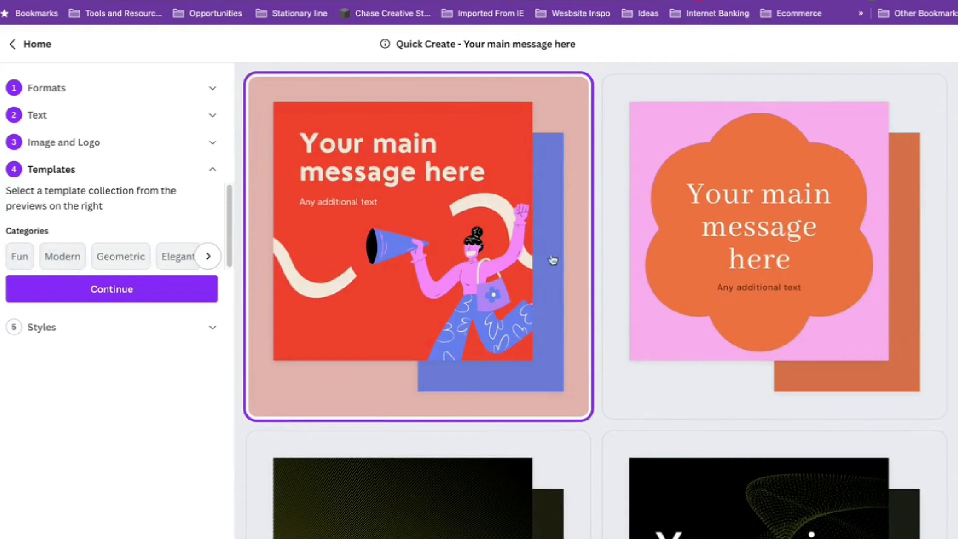
left_click(70, 268)
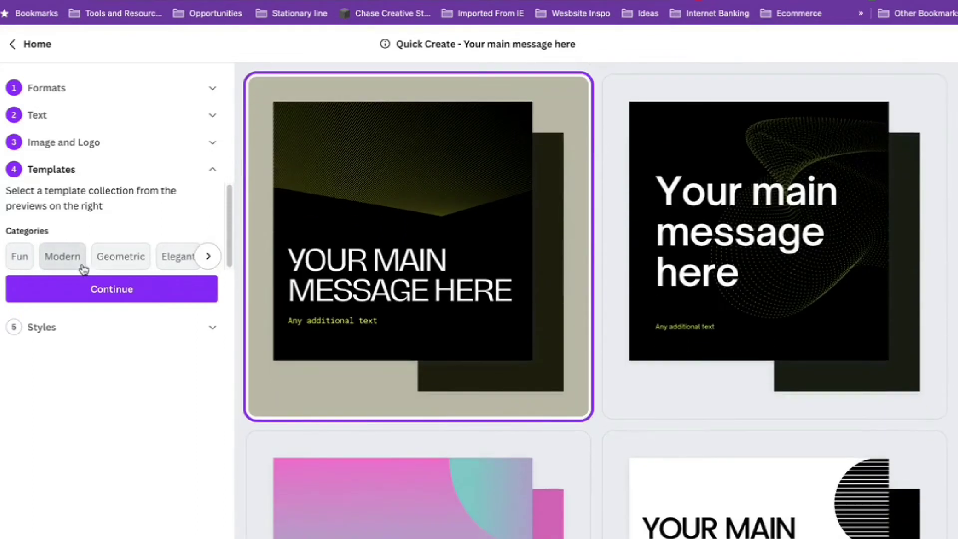
left_click(110, 264)
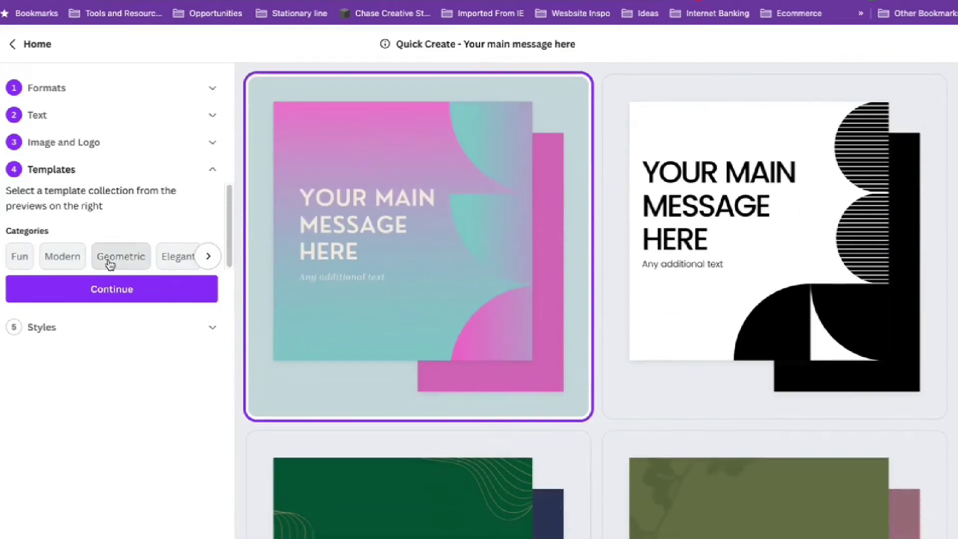
left_click(181, 257)
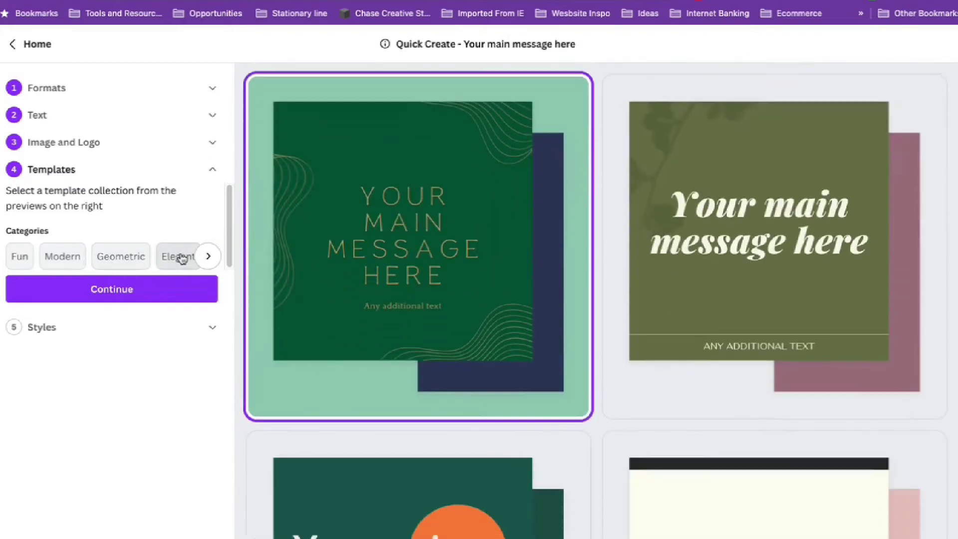
left_click(208, 255)
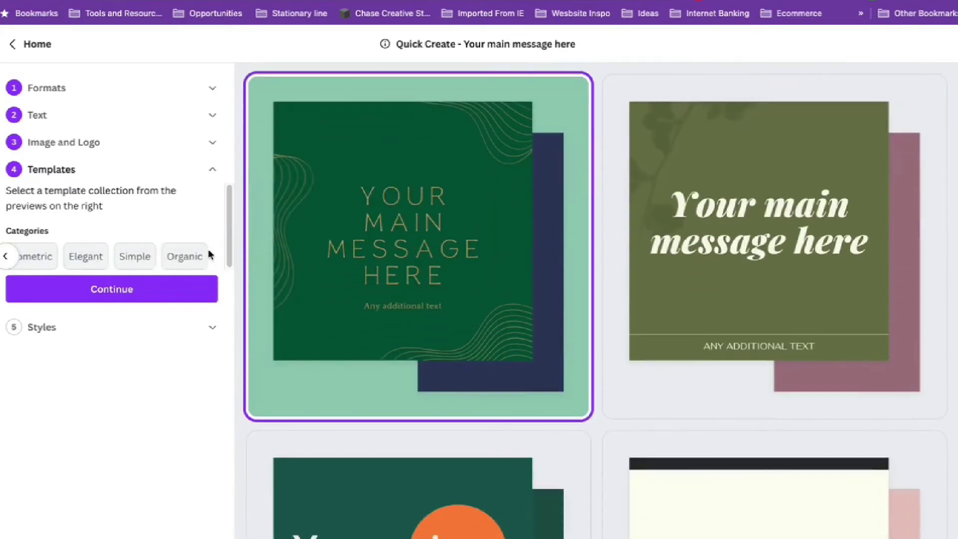
left_click(139, 263)
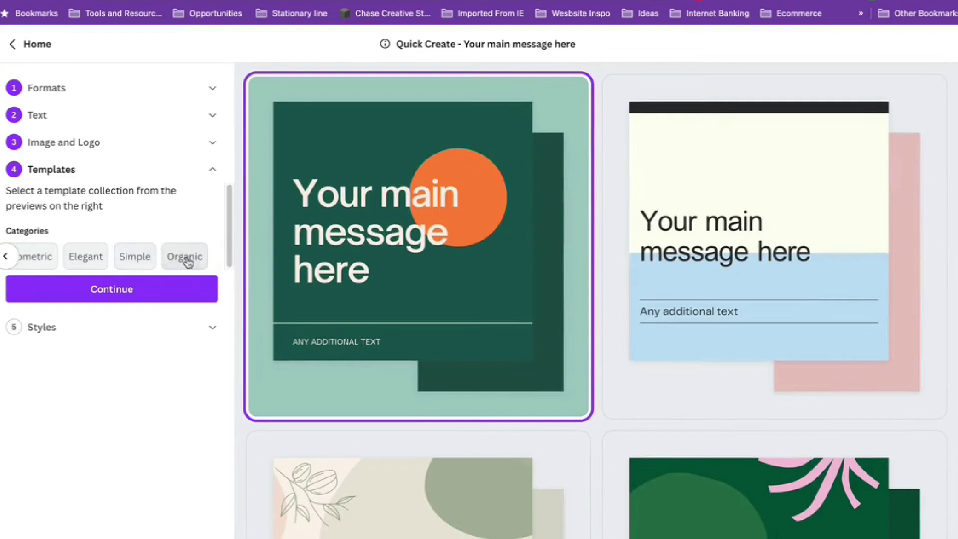
left_click(187, 261)
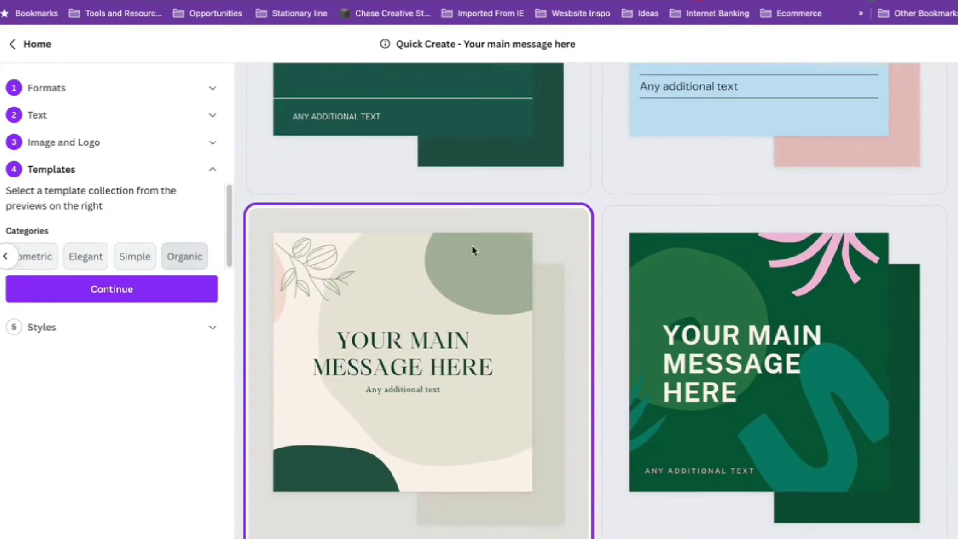
scroll(549, 252, "up", 4)
scroll(586, 255, "up", 10)
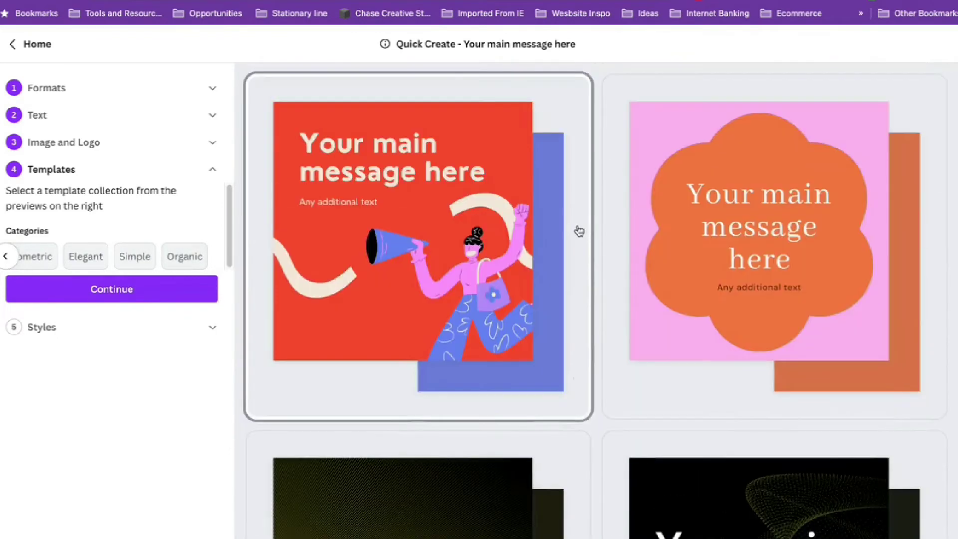
scroll(656, 244, "down", 10)
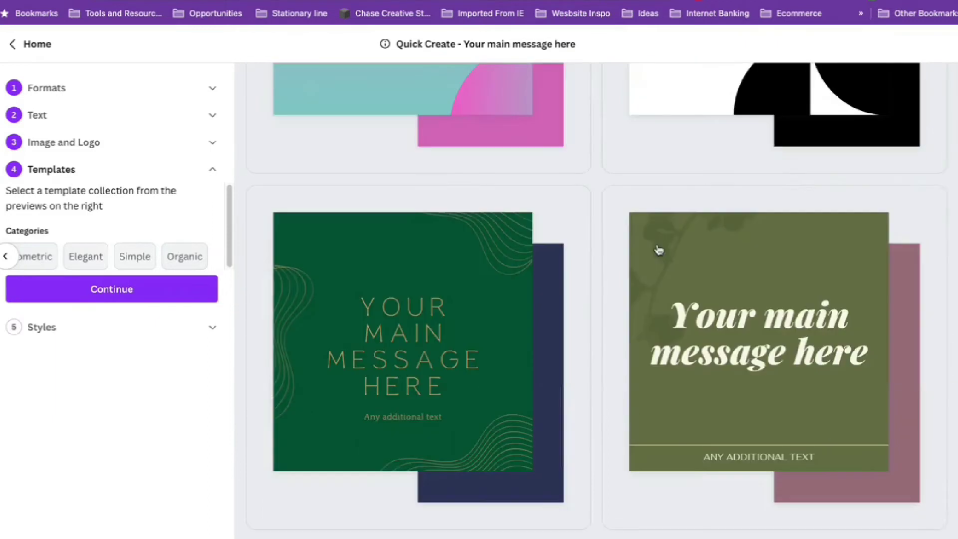
scroll(669, 254, "down", 5)
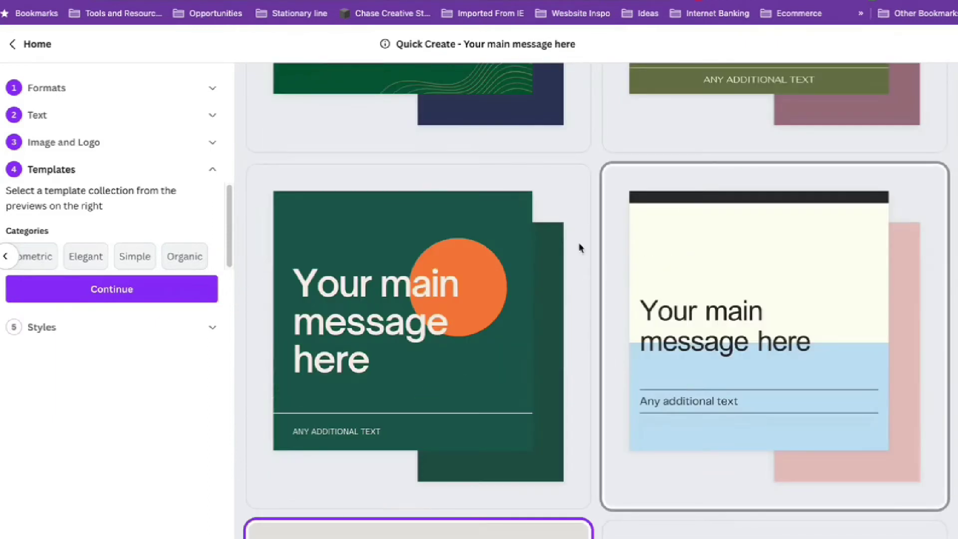
scroll(425, 244, "down", 5)
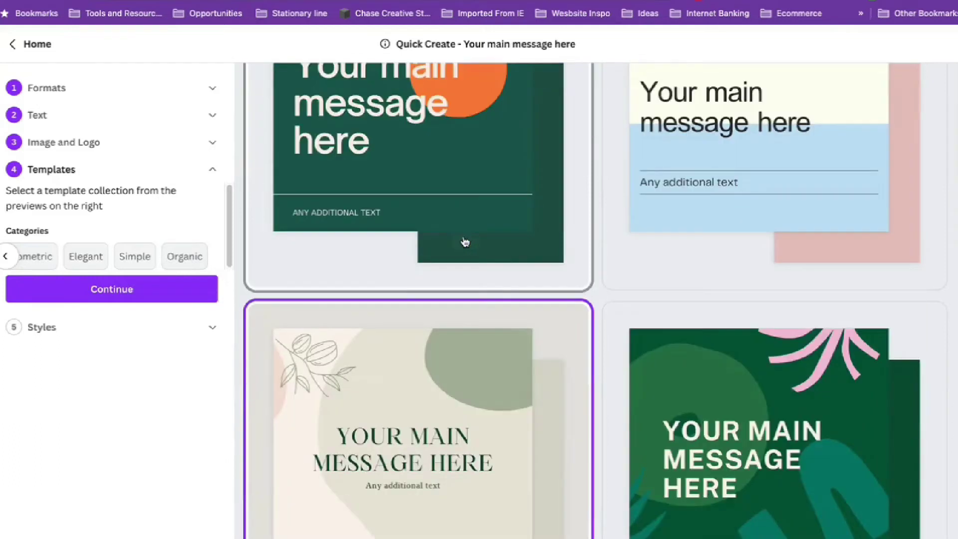
scroll(434, 224, "up", 4)
- Choose the dark green template with the orange circle
left_click(443, 185)
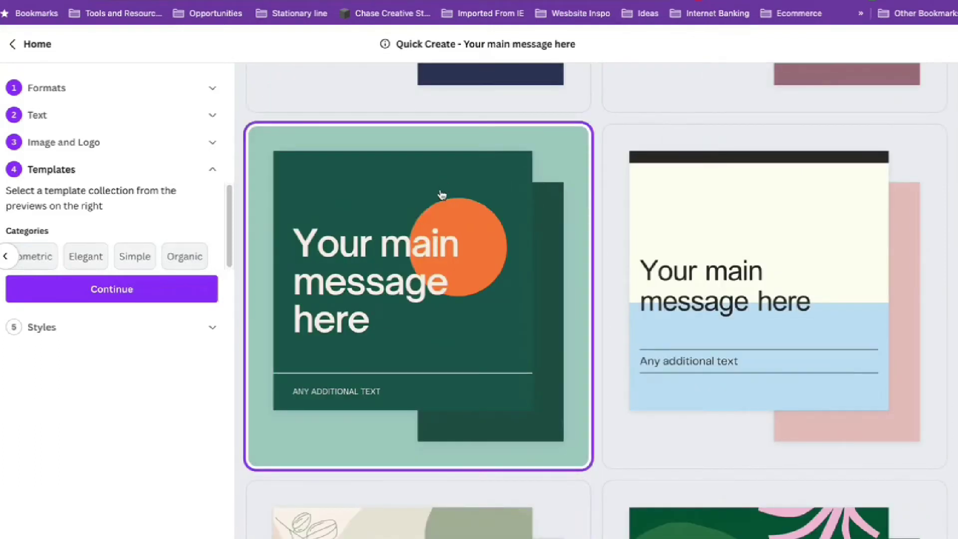
scroll(502, 243, "down", 3)
scroll(503, 242, "down", 3)
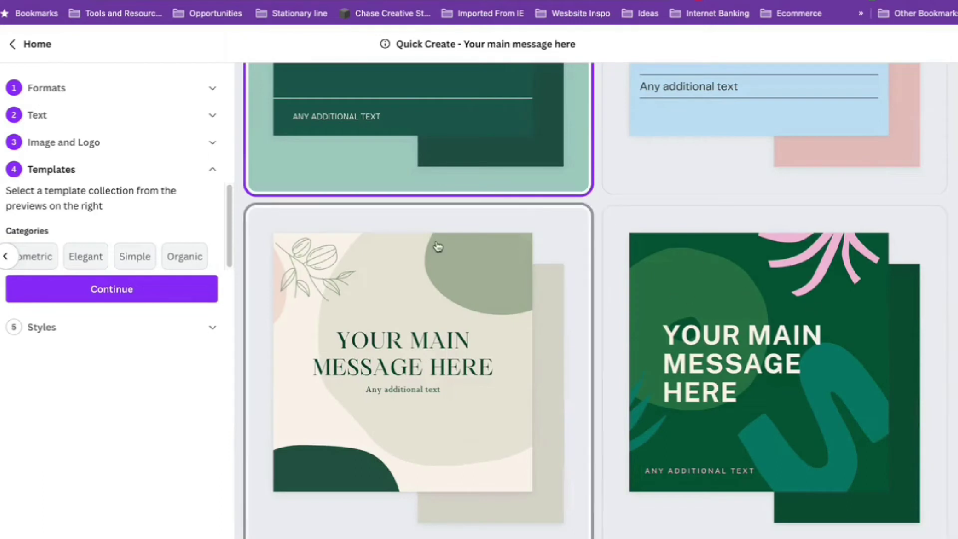
scroll(516, 238, "up", 6)
scroll(445, 281, "down", 5)
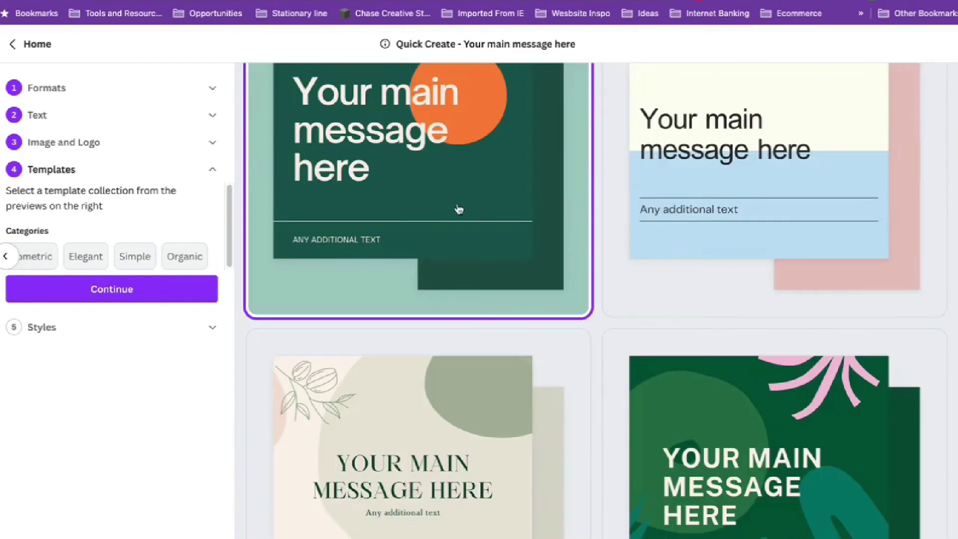
scroll(487, 229, "down", 1)
scroll(523, 288, "up", 3)
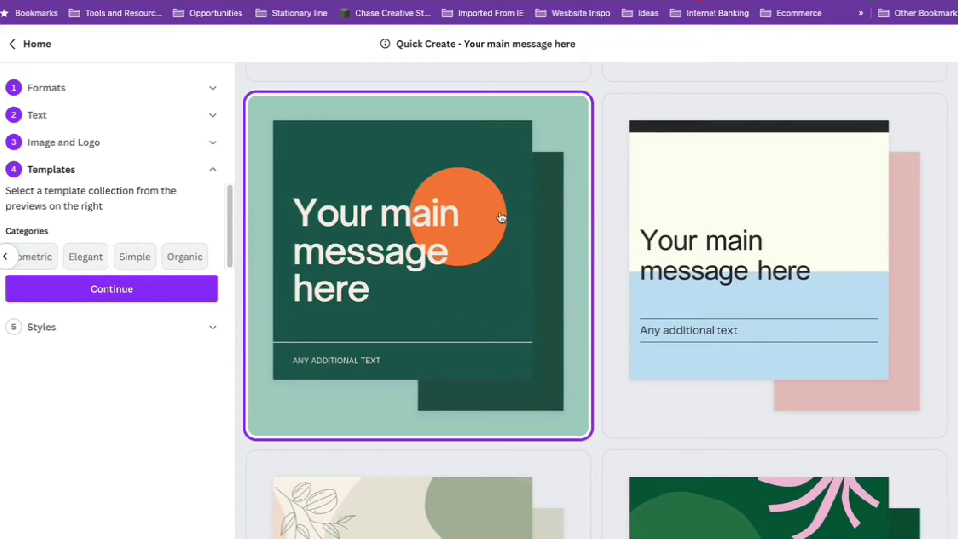
- Continue to the Styles step and browse the Carey Digital and other colour palettes
left_click(137, 301)
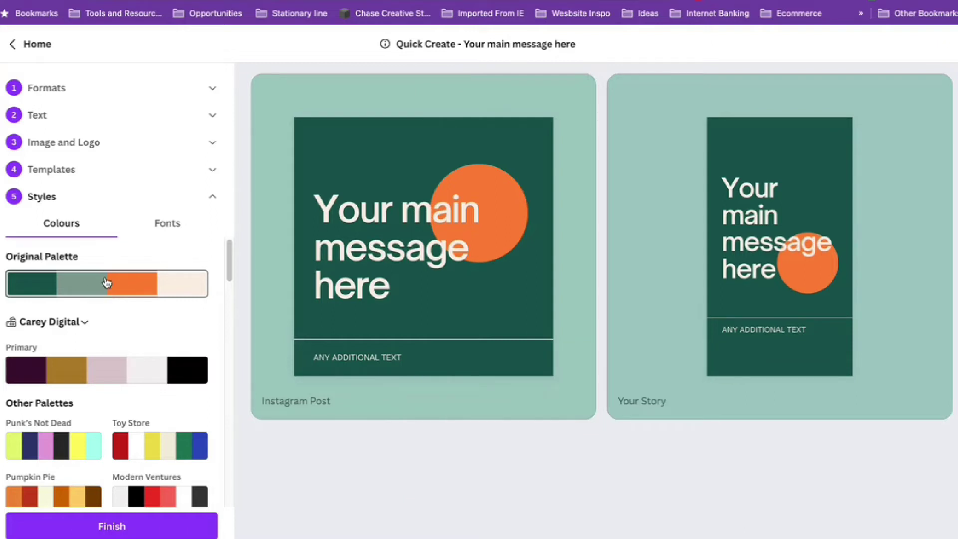
scroll(105, 280, "down", 3)
scroll(103, 279, "up", 1)
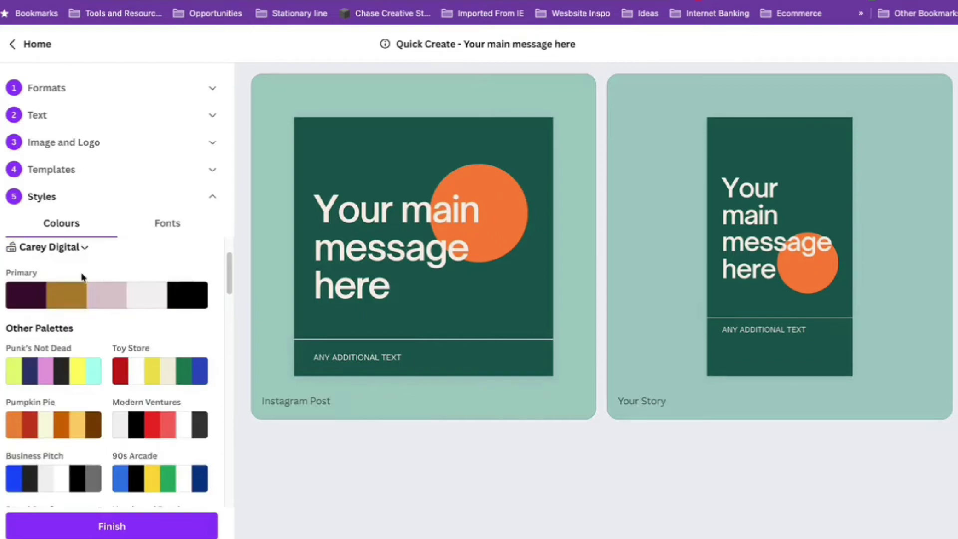
- Apply the Carey Digital brand palette to both designs, checking the brand kit list
left_click(52, 305)
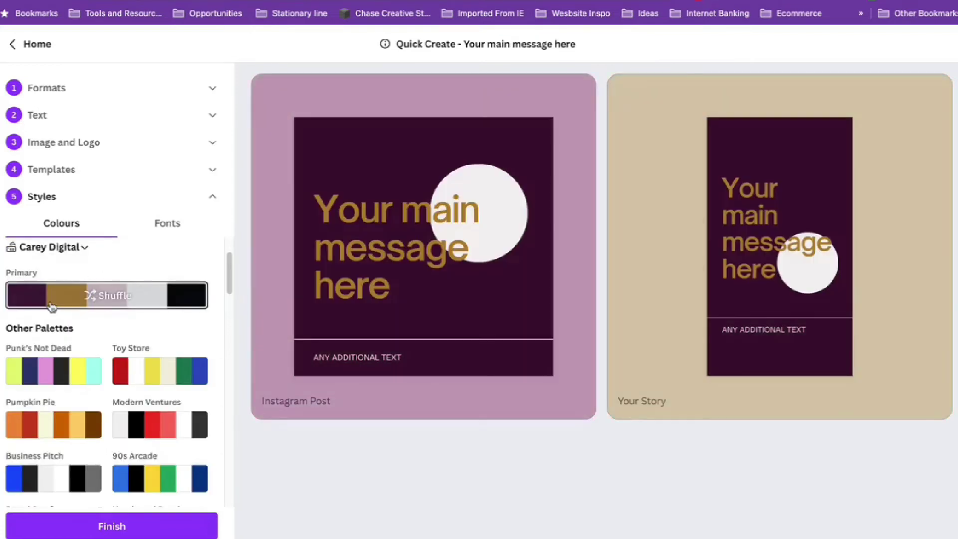
left_click(77, 252)
scroll(470, 327, "down", 8)
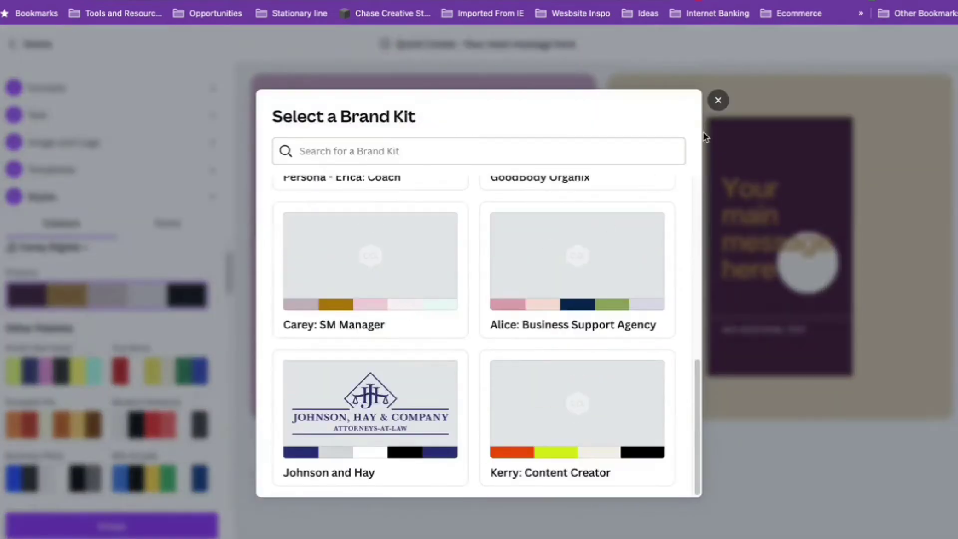
left_click(719, 101)
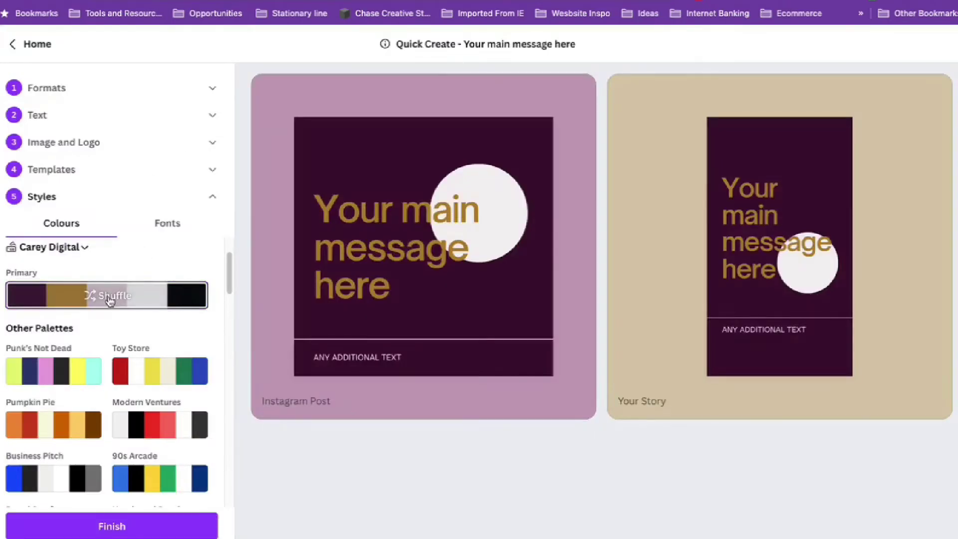
- Shuffle the Carey Digital colours until a gold background with black text appears
left_click(110, 299)
left_click(110, 299)
left_click(110, 300)
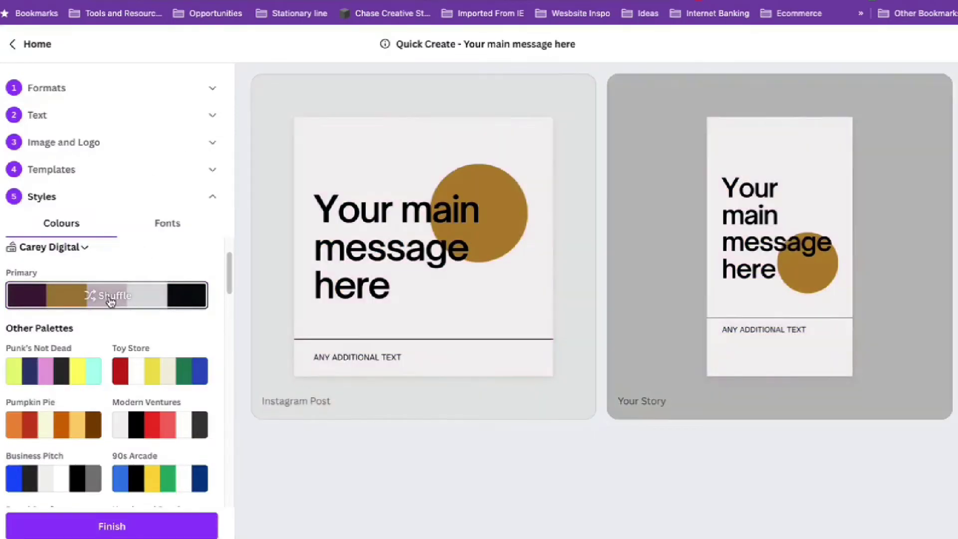
left_click(109, 299)
left_click(109, 299)
left_click(110, 299)
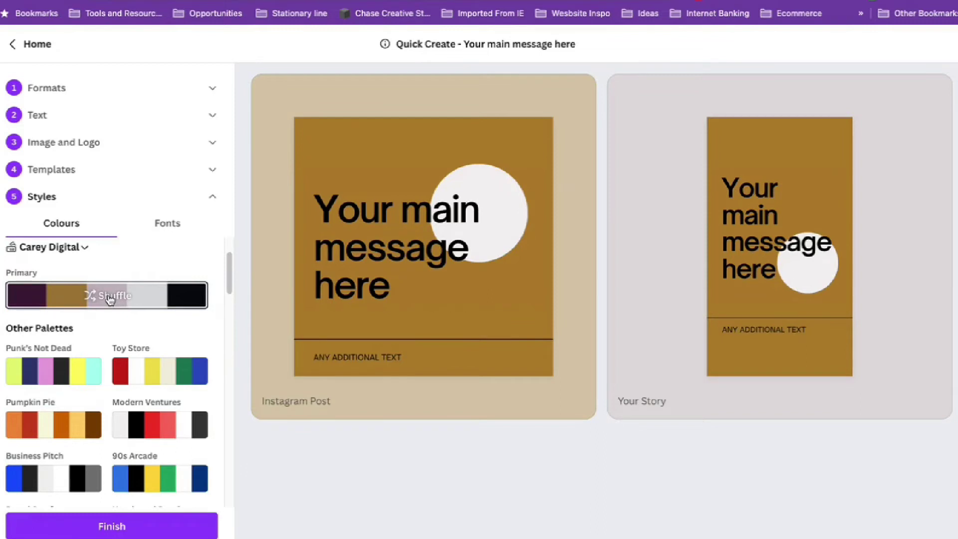
left_click(109, 299)
left_click(110, 298)
left_click(110, 299)
left_click(110, 300)
left_click(111, 299)
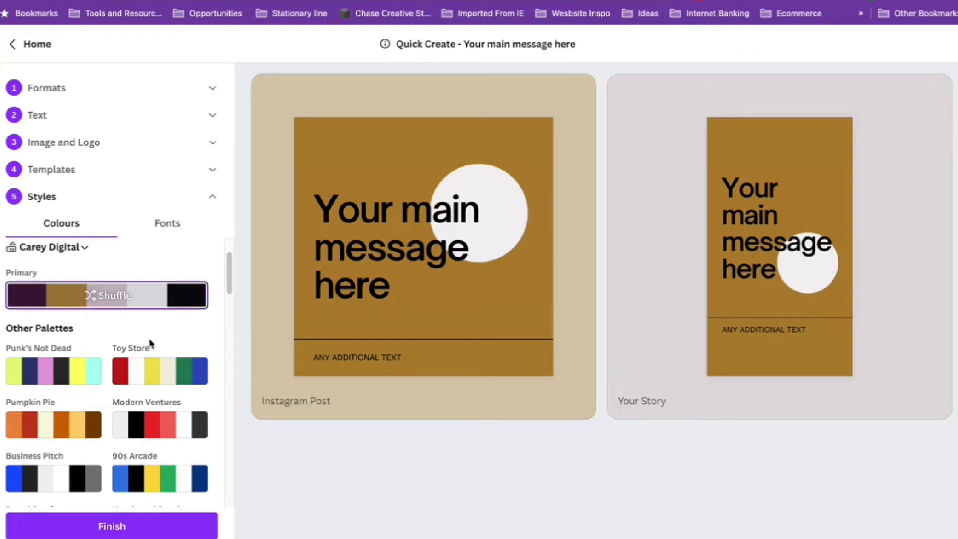
scroll(125, 349, "down", 5)
scroll(75, 352, "up", 2)
- Try the Punk's Not Dead, Toy Store, Vintage Botany and Call to Action palettes
scroll(67, 353, "up", 3)
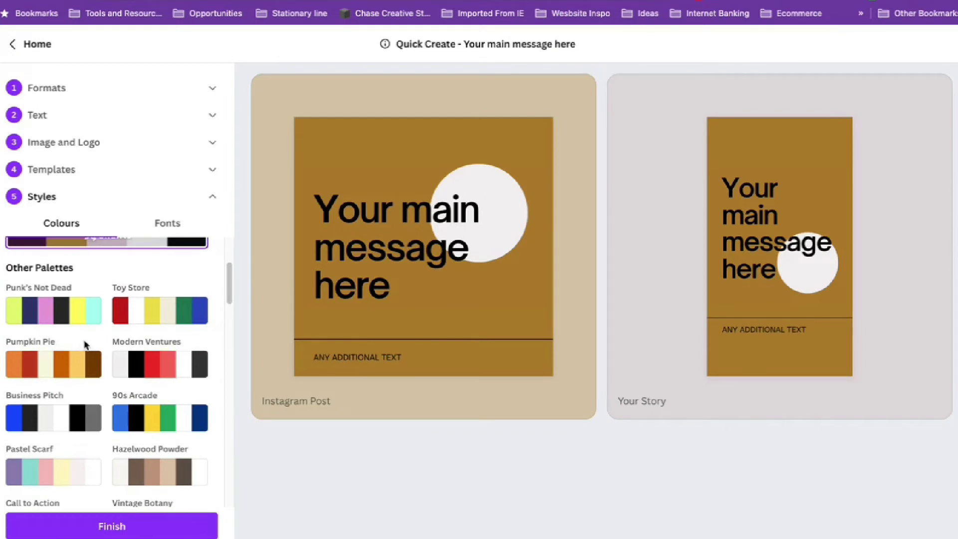
left_click(72, 317)
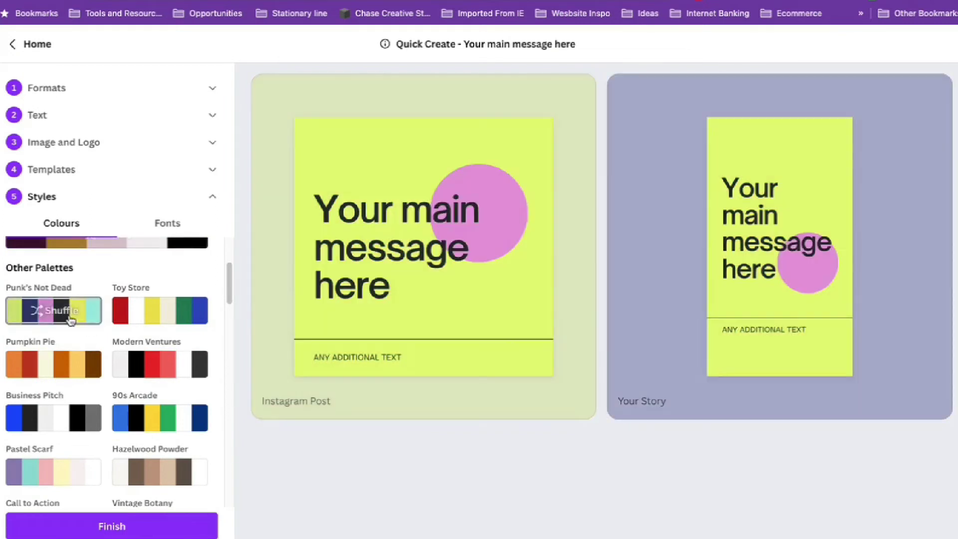
left_click(146, 327)
left_click(168, 313)
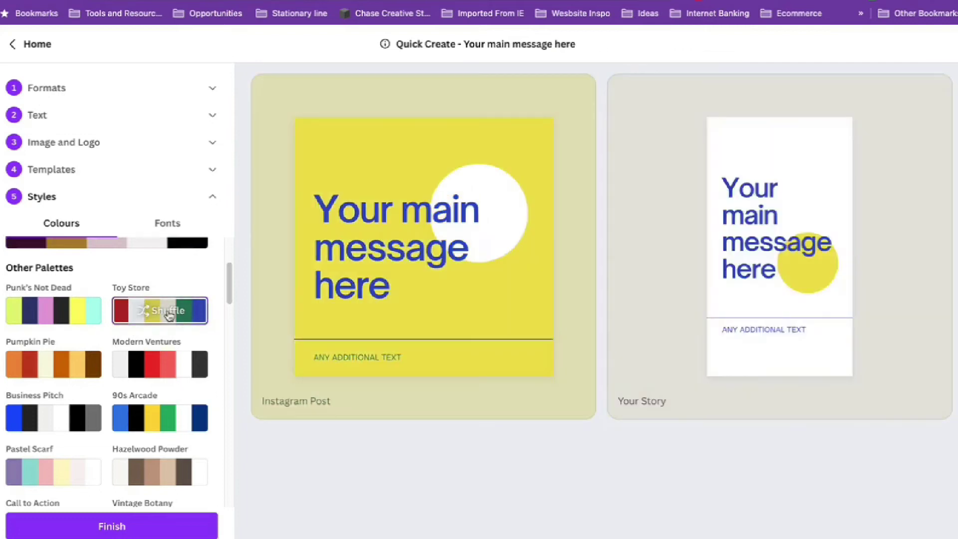
left_click(170, 313)
scroll(169, 314, "down", 5)
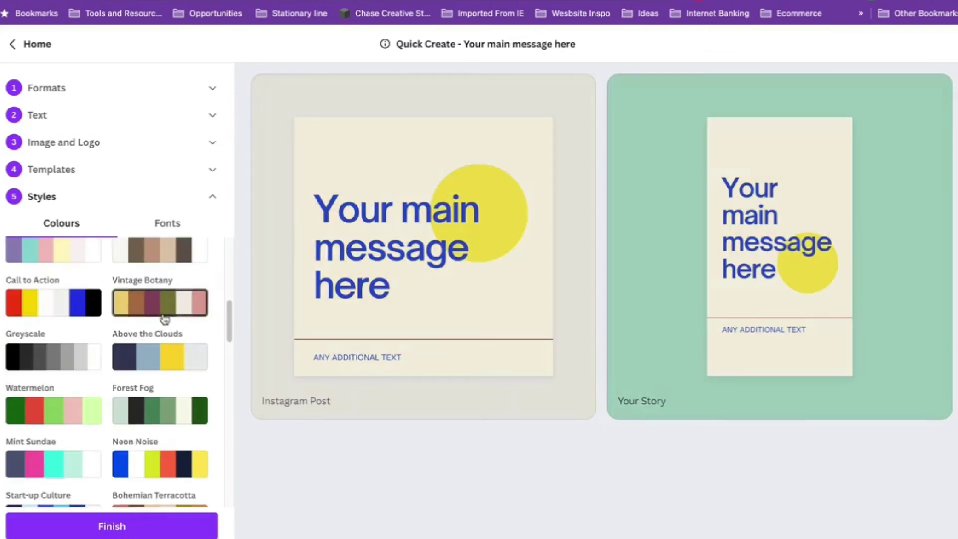
left_click(64, 305)
- Try the Jewel Tones, Skate Park, Mint Sundae and Neon Noise palettes
scroll(64, 305, "up", 5)
scroll(121, 327, "down", 8)
scroll(121, 327, "down", 10)
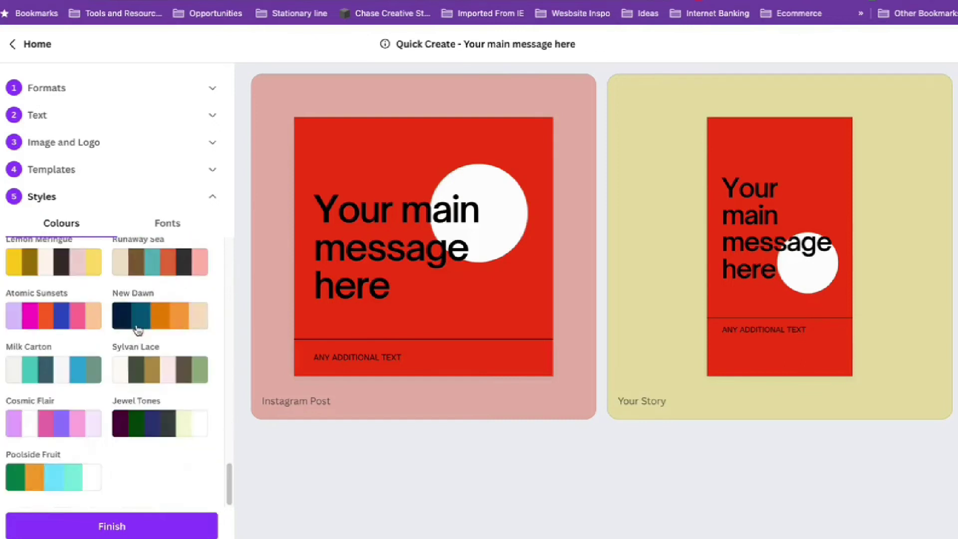
left_click(177, 419)
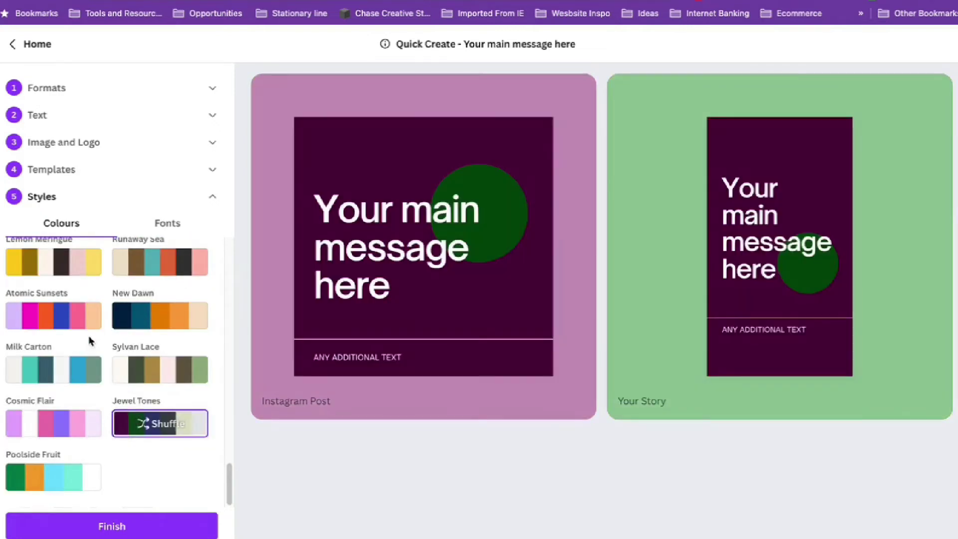
scroll(95, 339, "up", 5)
scroll(95, 339, "up", 1)
left_click(177, 364)
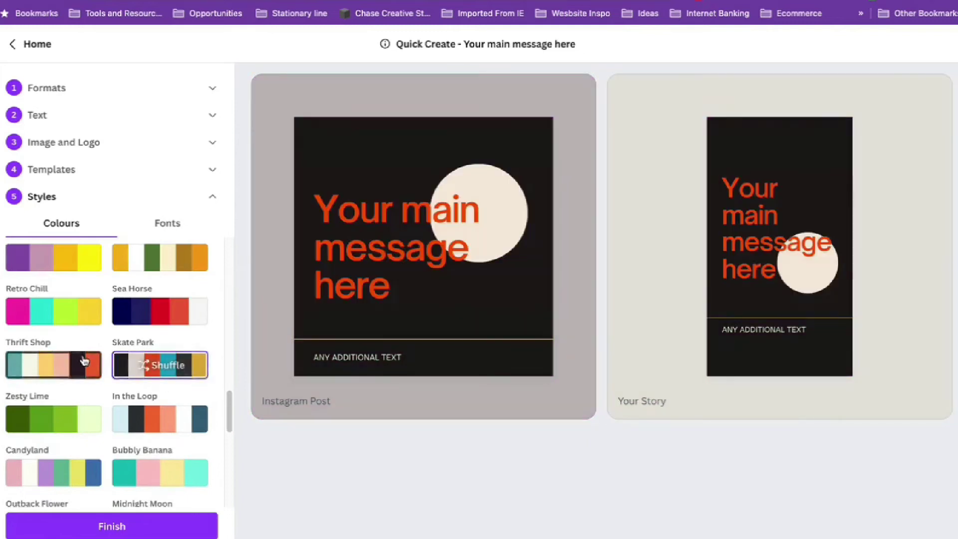
scroll(109, 360, "up", 4)
scroll(108, 359, "up", 3)
left_click(71, 330)
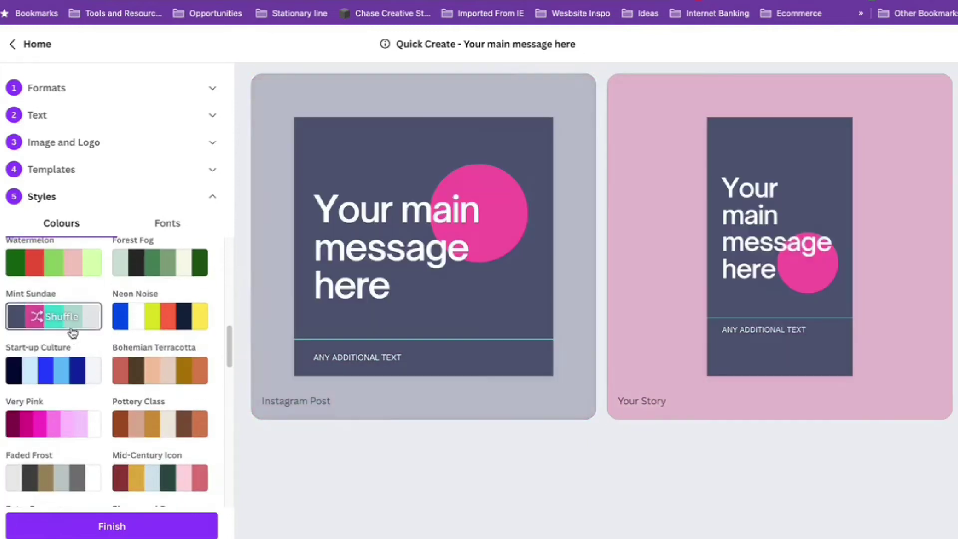
scroll(95, 336, "up", 1)
scroll(104, 340, "up", 1)
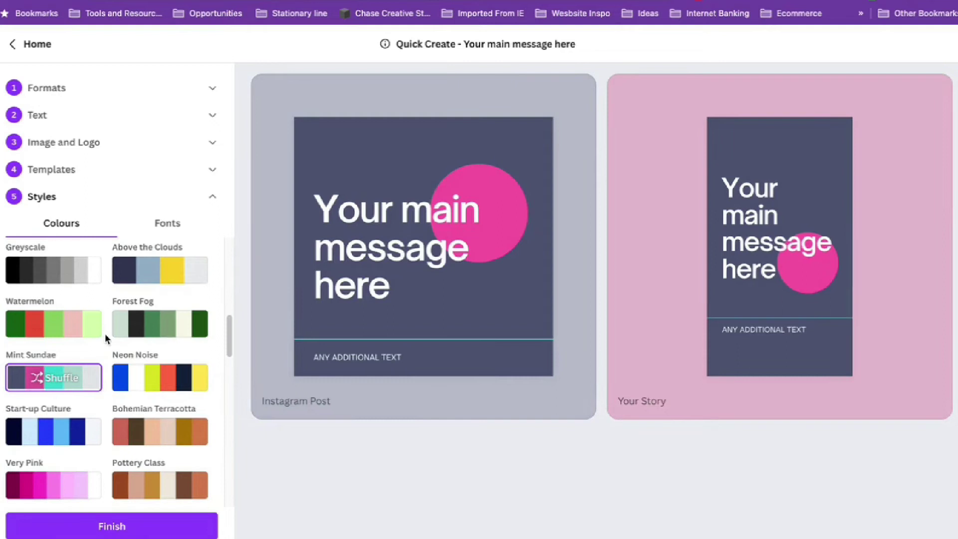
scroll(105, 333, "down", 2)
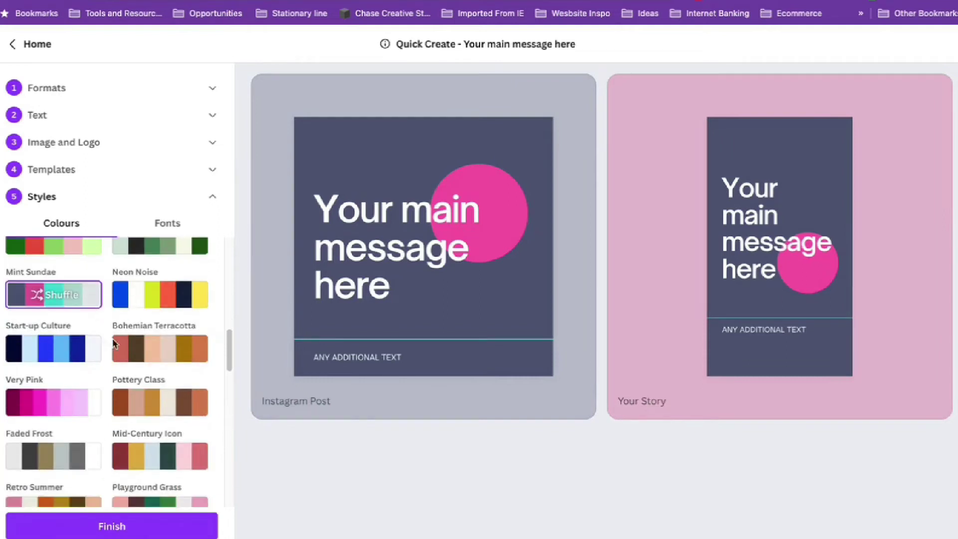
left_click(172, 303)
- Apply the Pastel Scarf palette and shuffle its colours several times
scroll(130, 324, "up", 3)
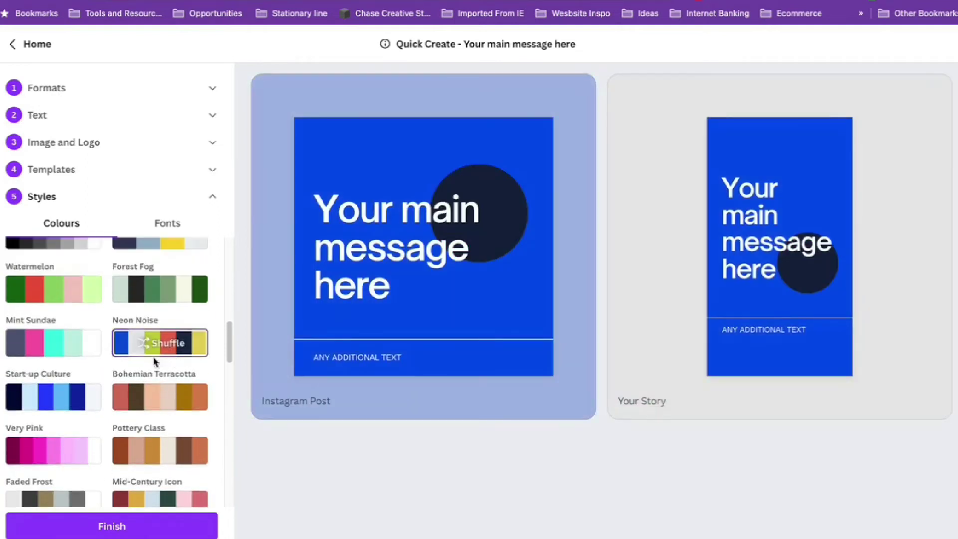
left_click(52, 253)
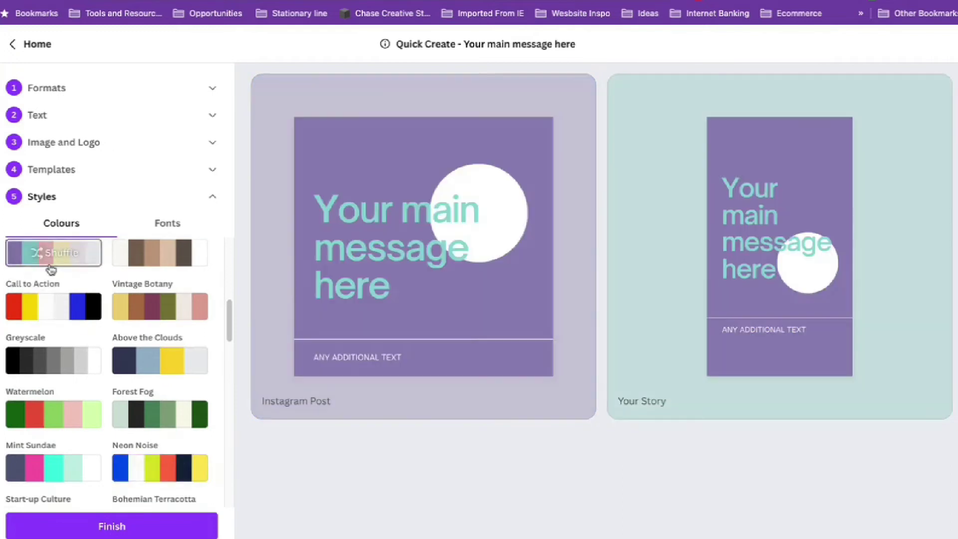
scroll(90, 309, "up", 1)
left_click(56, 321)
left_click(56, 321)
left_click(56, 322)
scroll(56, 319, "up", 1)
scroll(57, 320, "up", 5)
scroll(54, 340, "down", 2)
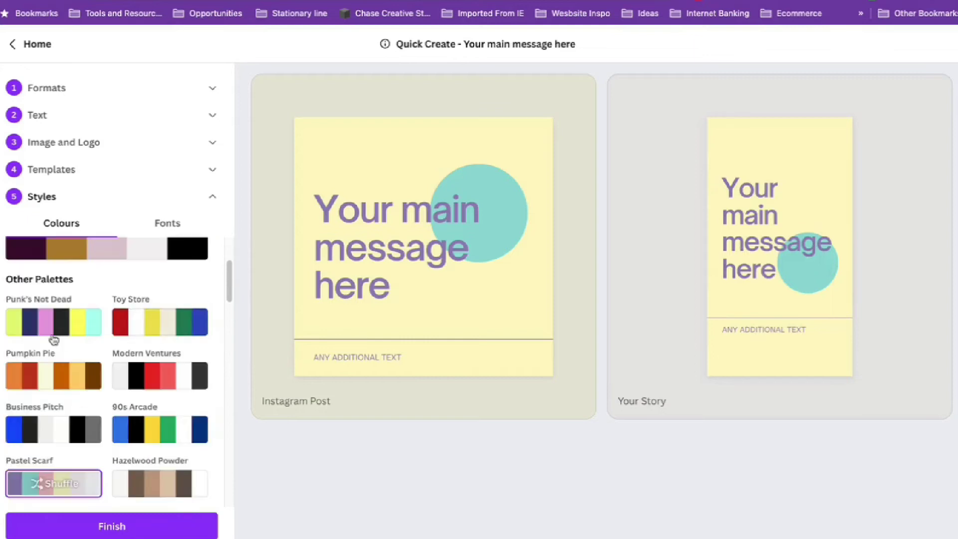
- Reshuffle Punk's Not Dead, then settle on a shuffled Toy Store palette
left_click(54, 333)
left_click(57, 336)
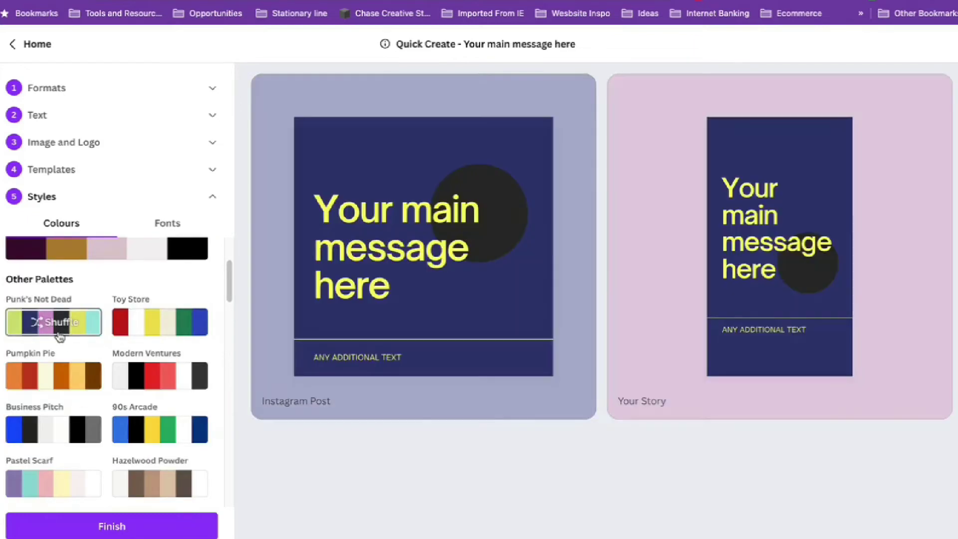
left_click(59, 334)
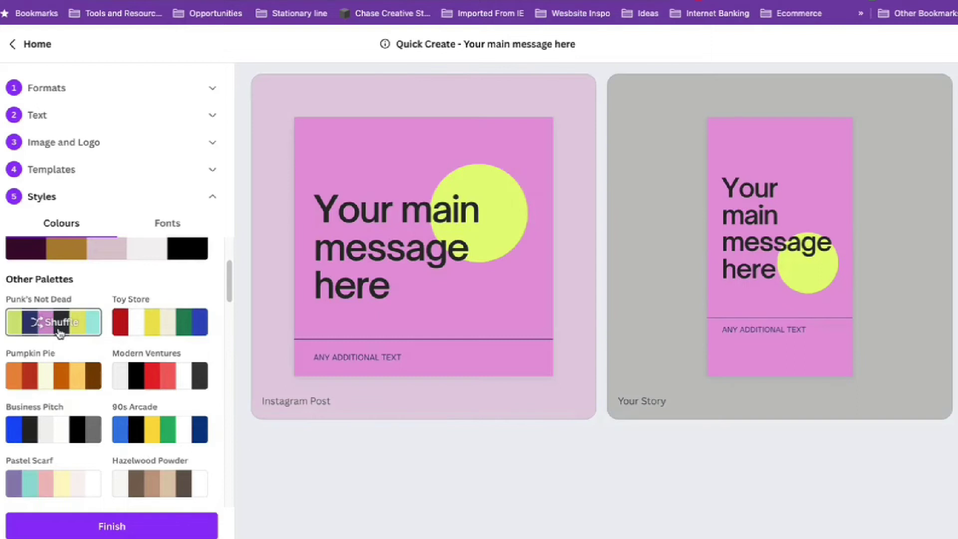
left_click(59, 333)
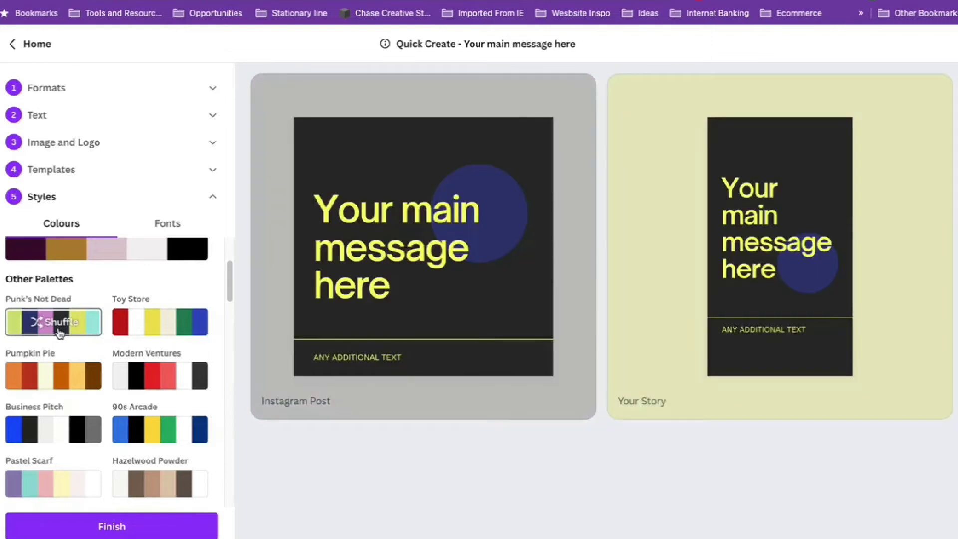
left_click(183, 330)
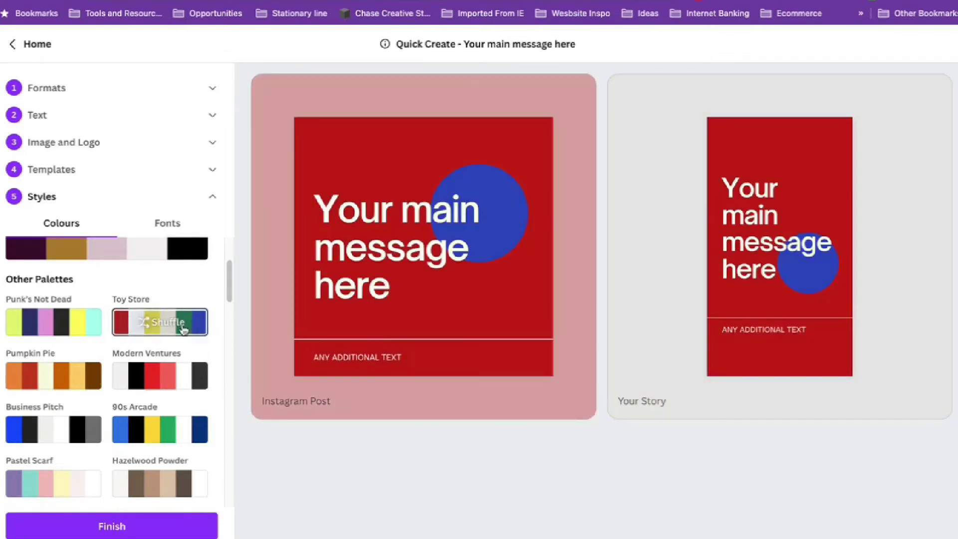
left_click(182, 328)
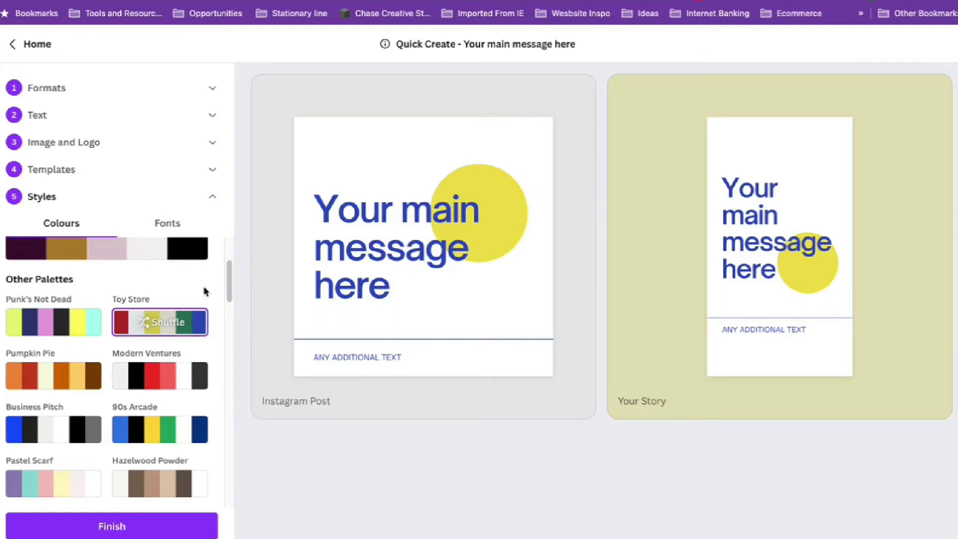
- Apply the Pumpkin Pie palette, shuffling until the burnt-orange background, dark brown circle and cream text appear
left_click(122, 378)
left_click(50, 376)
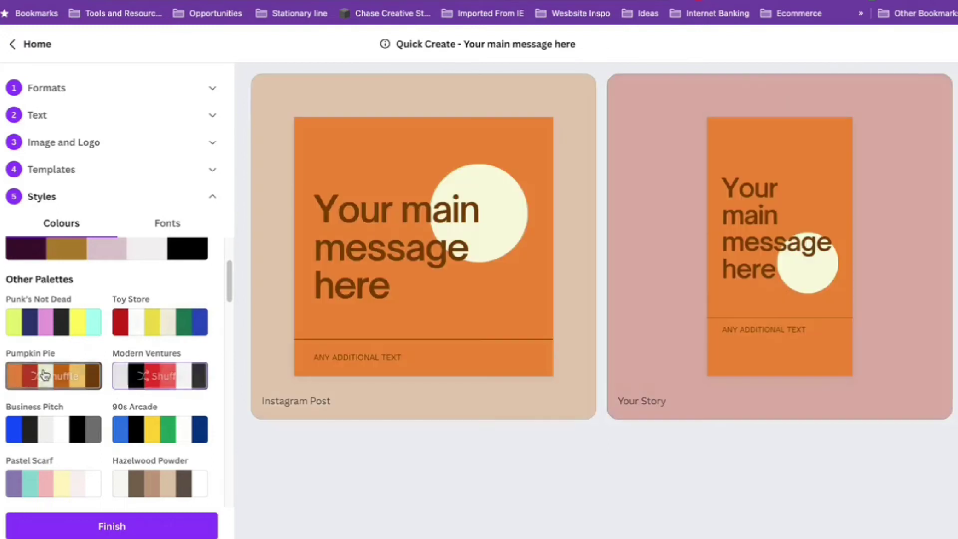
left_click(52, 379)
left_click(53, 379)
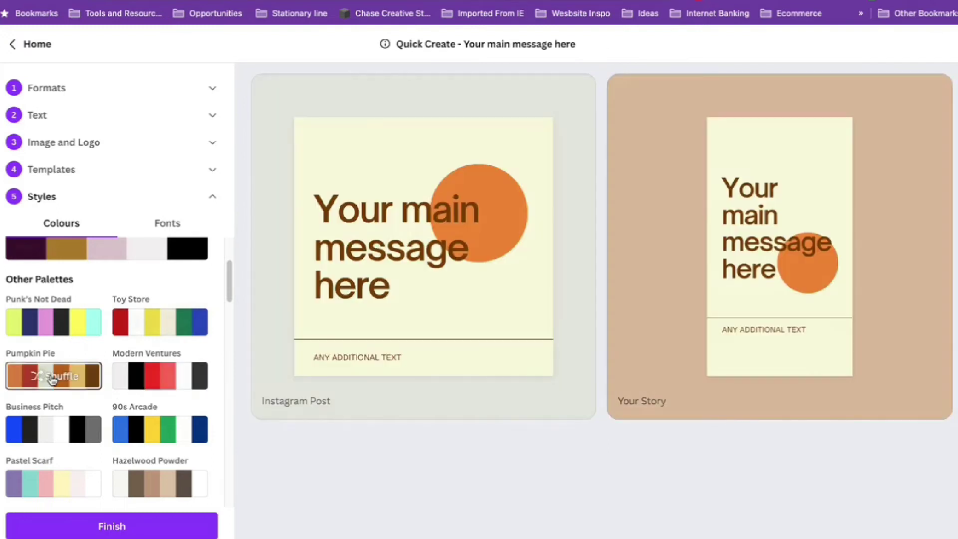
left_click(51, 380)
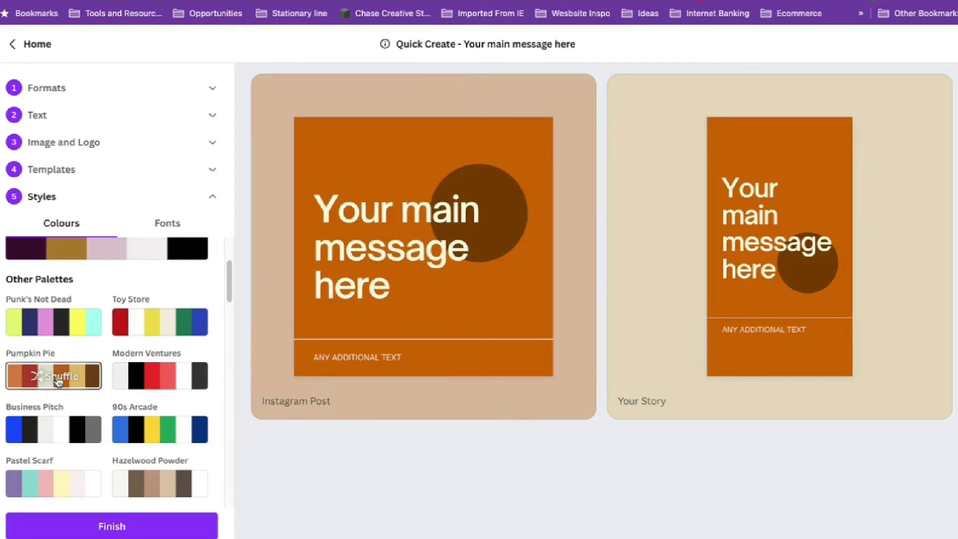
- Finish Quick Create to save both designs, then open the new 'Your main message here' folder
left_click(157, 535)
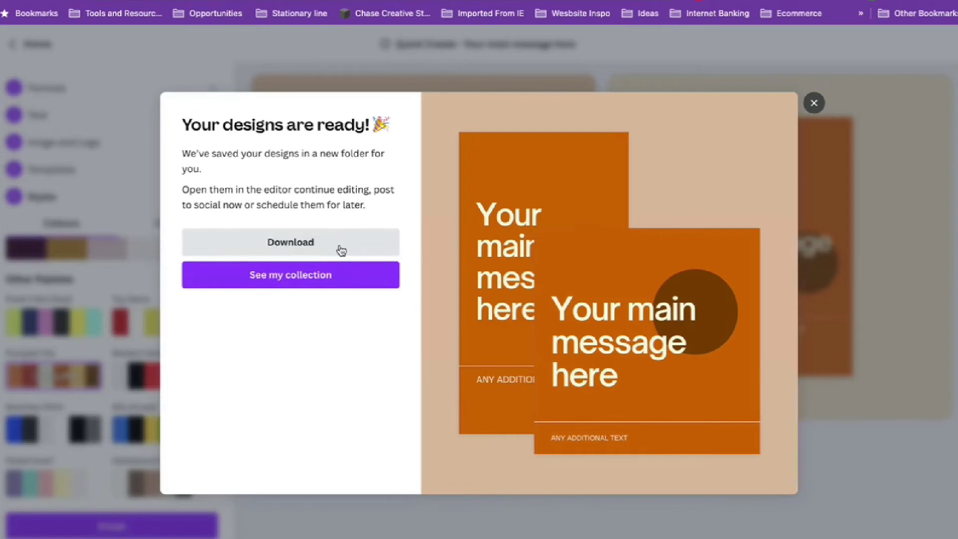
left_click(301, 278)
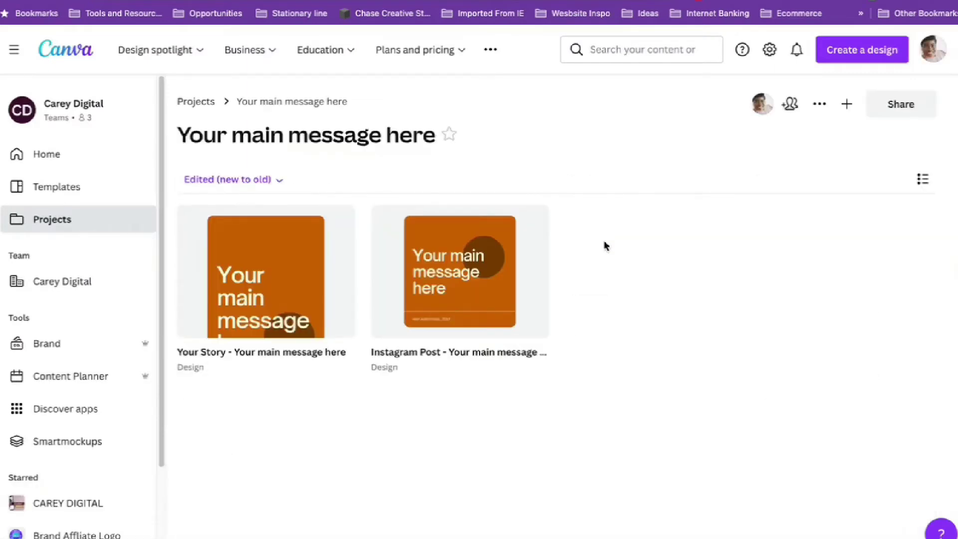
- Rename the folder to 'Pumpkin Pie Designs', star it, and open the Your Story design
left_click(379, 146)
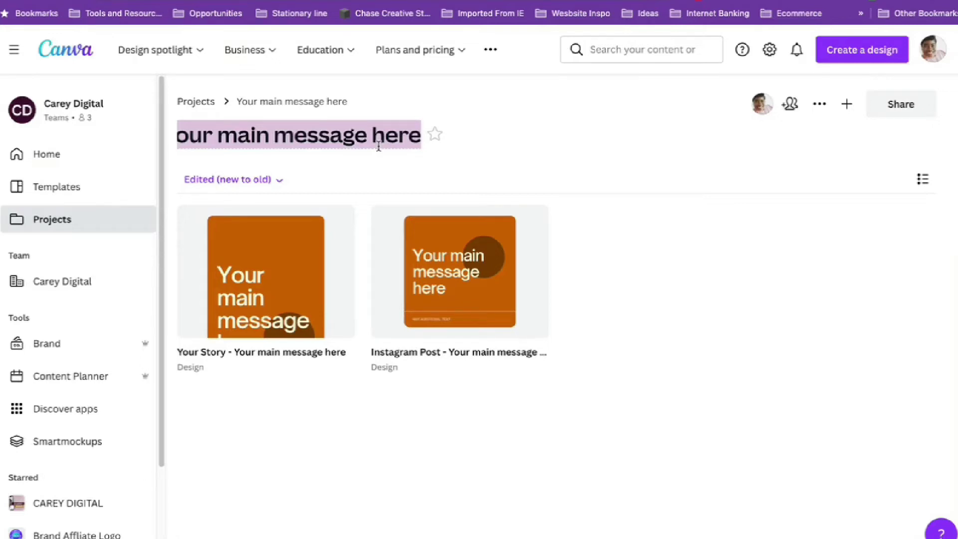
type("P")
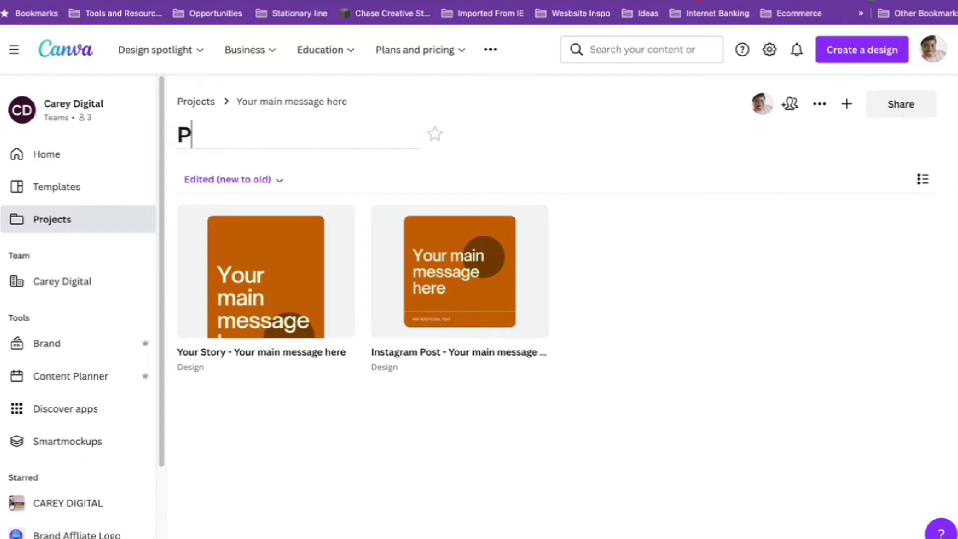
type("umpkin P")
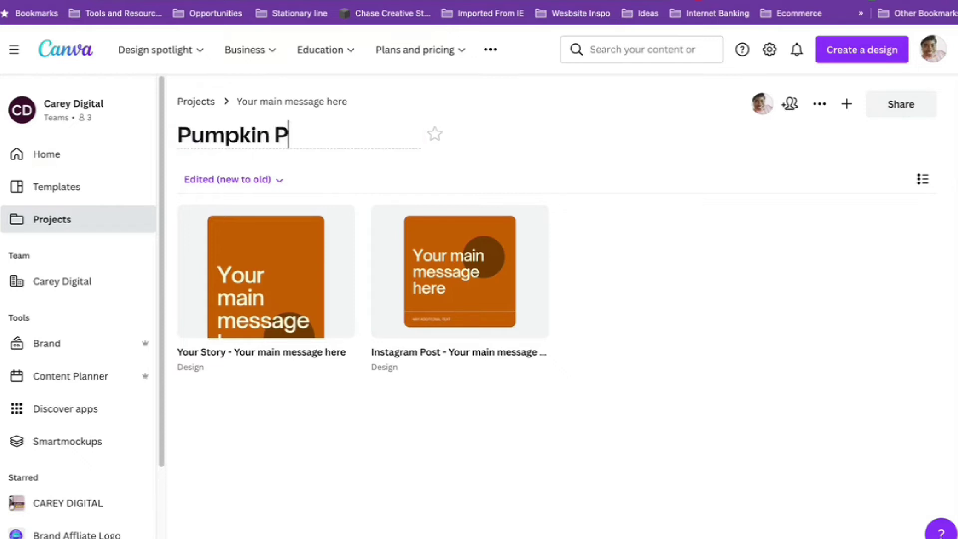
type("ie D")
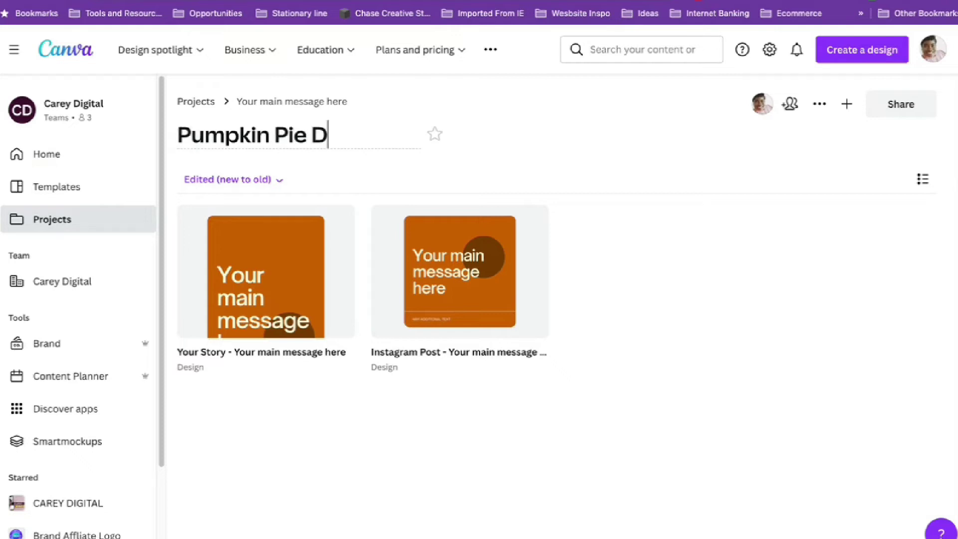
type("esigns")
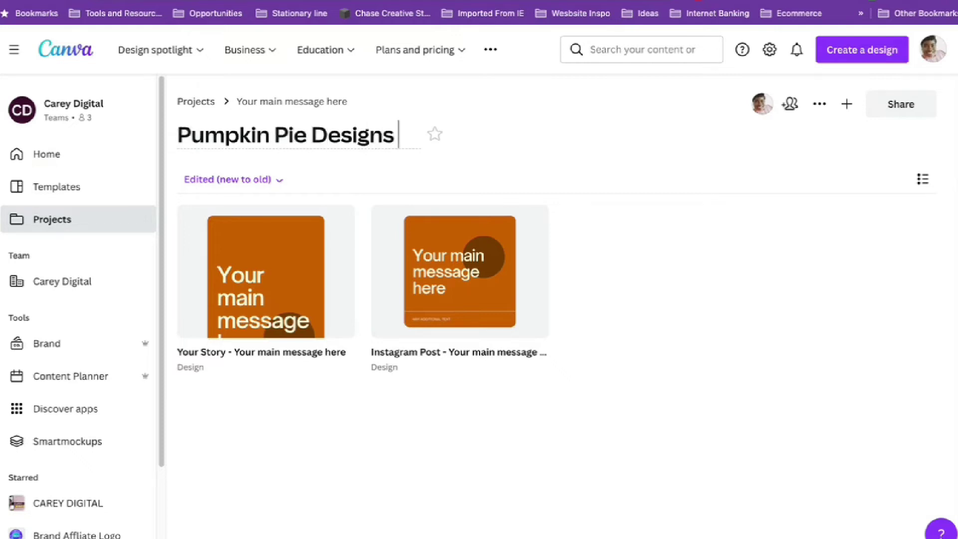
left_click(434, 143)
left_click(389, 128)
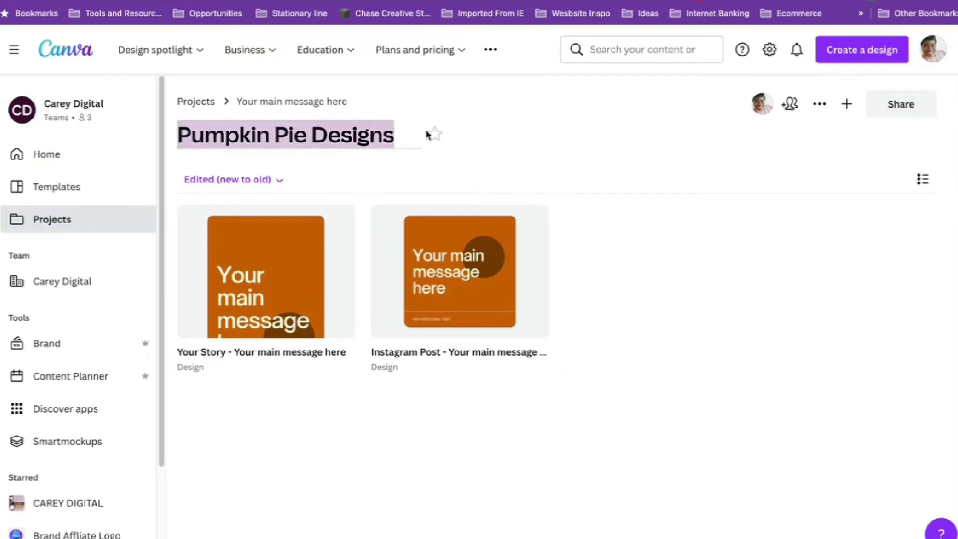
left_click(434, 135)
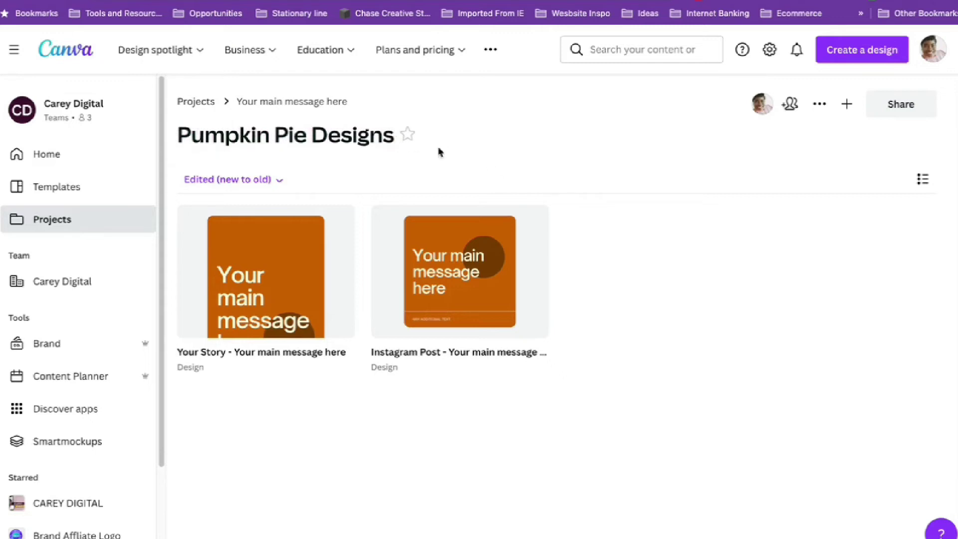
left_click(408, 134)
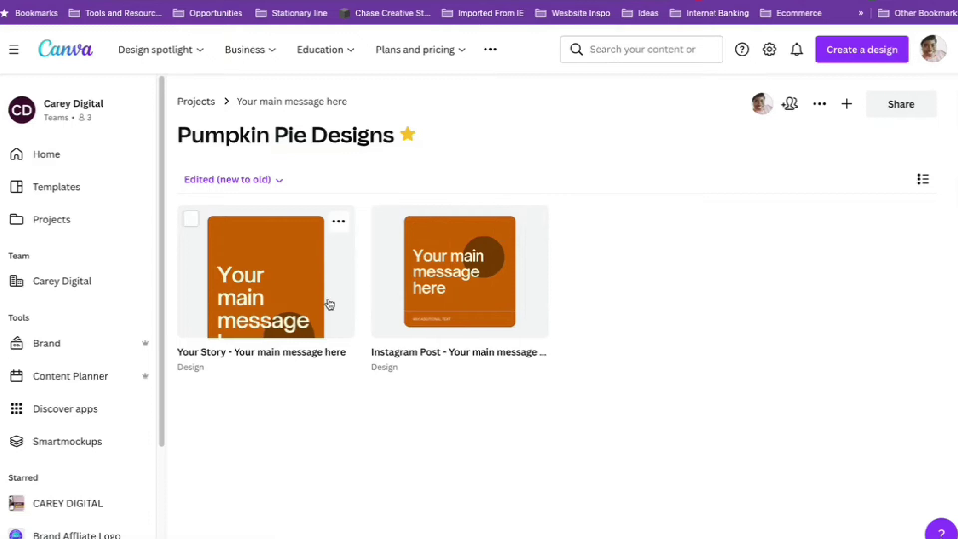
left_click(273, 310)
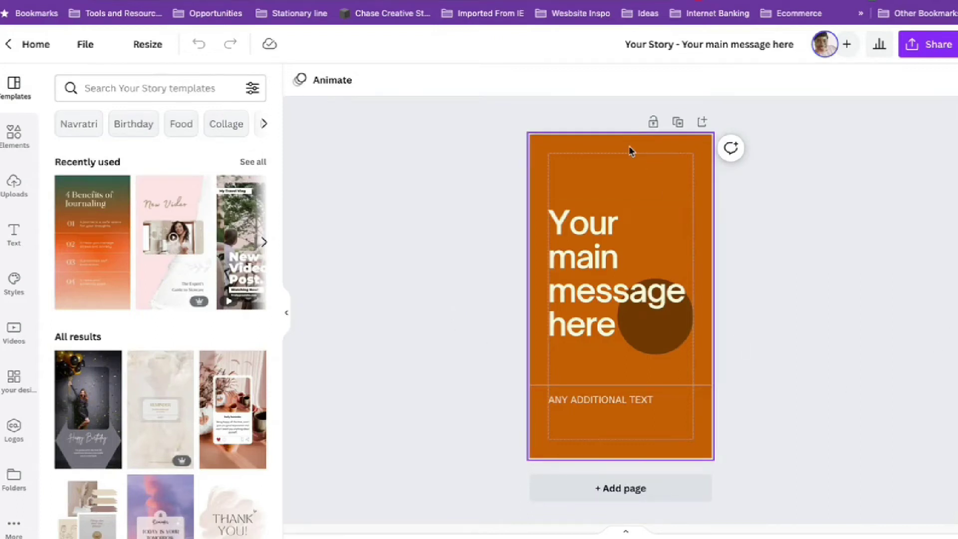
- Move the Your Story headline slightly higher, aligned with the additional text below it
left_click(632, 262)
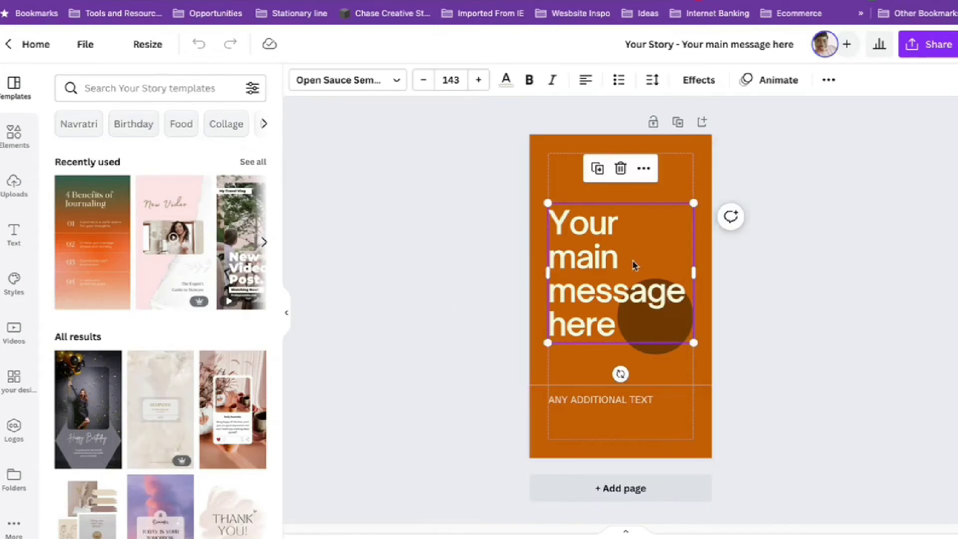
left_click(783, 234)
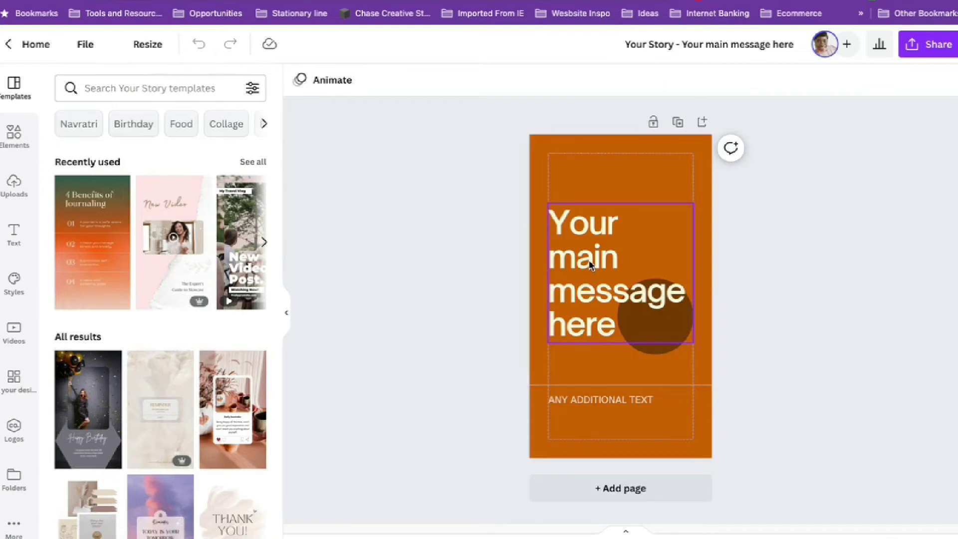
left_click_drag(589, 262, 588, 213)
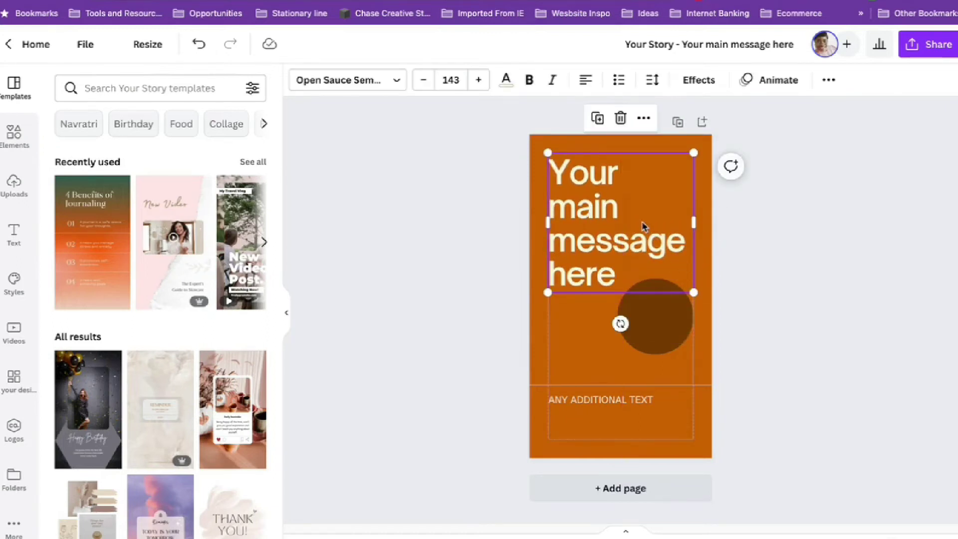
mouse_move(643, 227)
left_mouse_down()
mouse_move(637, 298)
mouse_move(647, 243)
left_mouse_up()
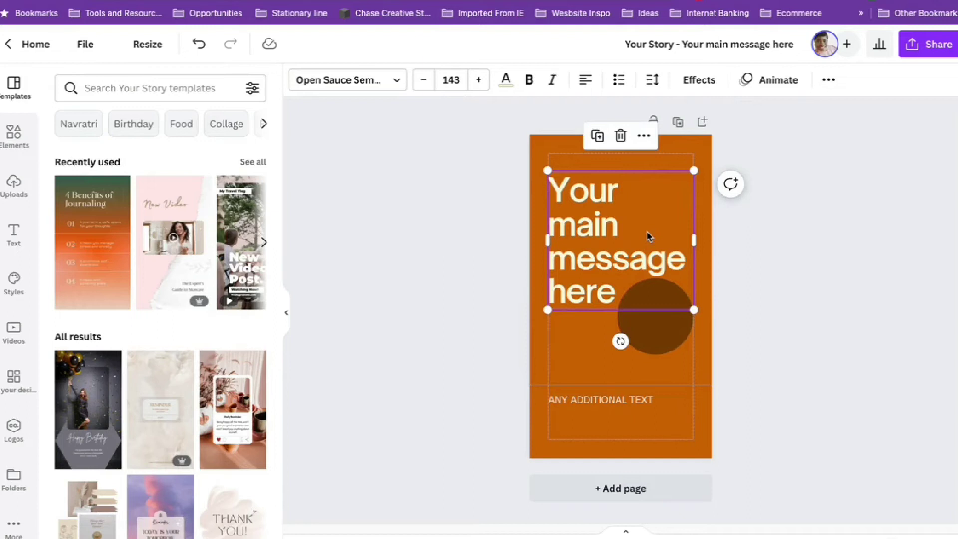
left_click(715, 153)
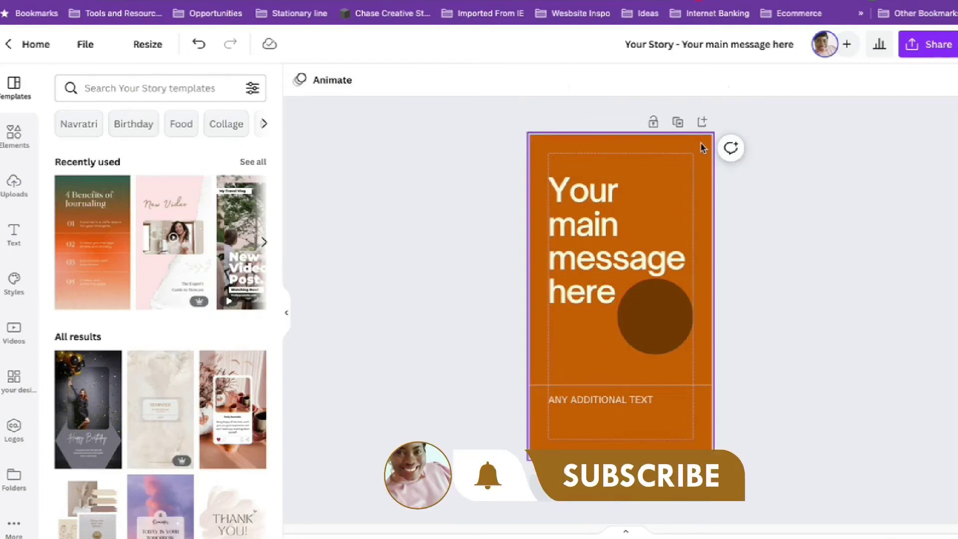
- Set the story page background to black, undoing the coral red trial
left_click(299, 87)
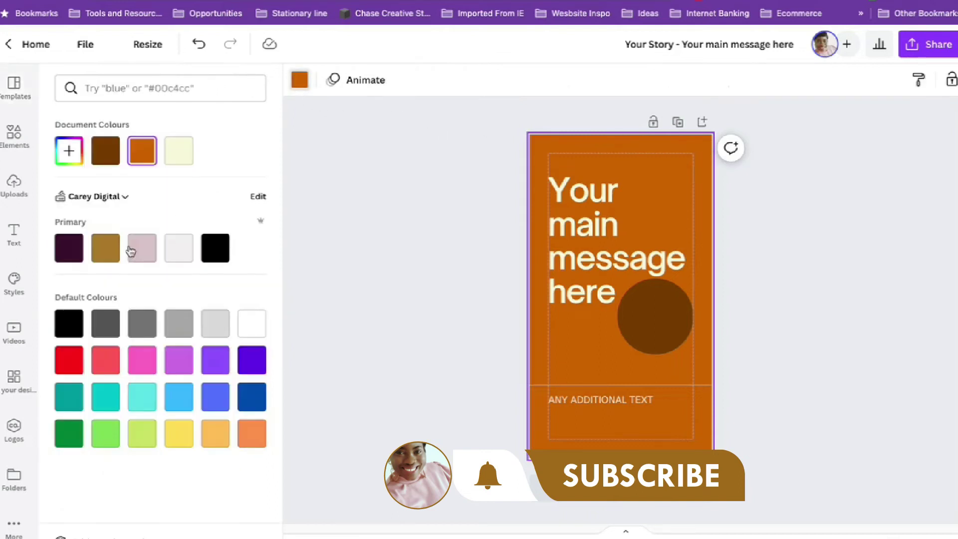
left_click(74, 323)
left_click(103, 361)
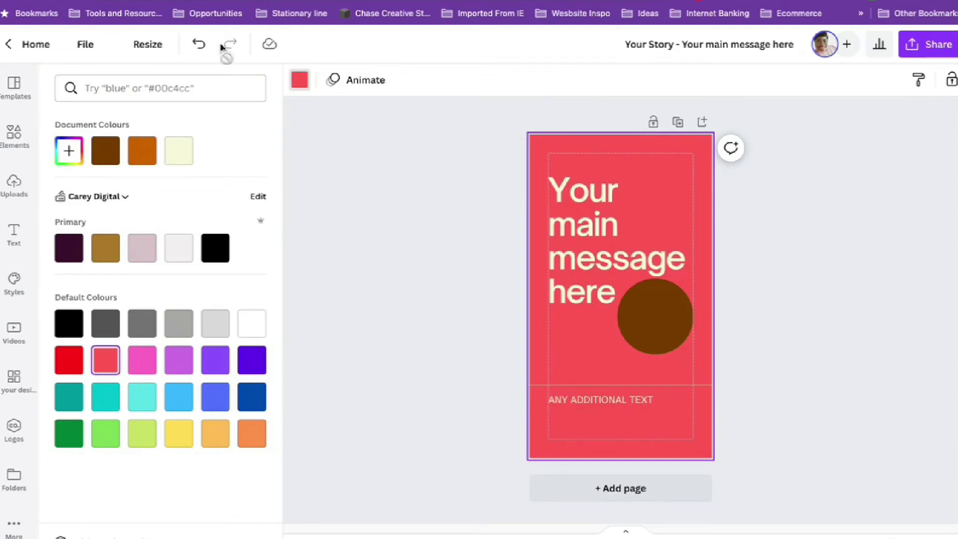
left_click(201, 45)
left_click(92, 198)
scroll(575, 294, "down", 5)
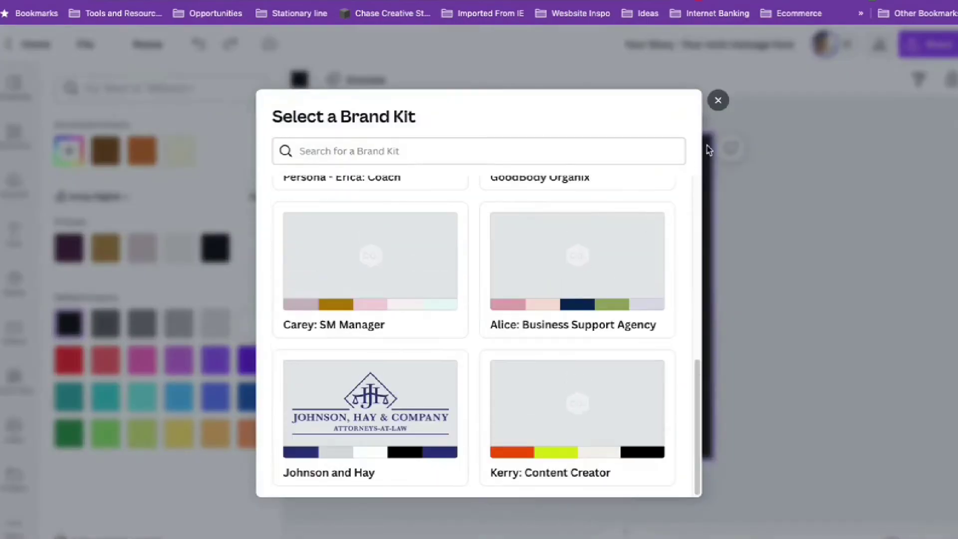
left_click(718, 100)
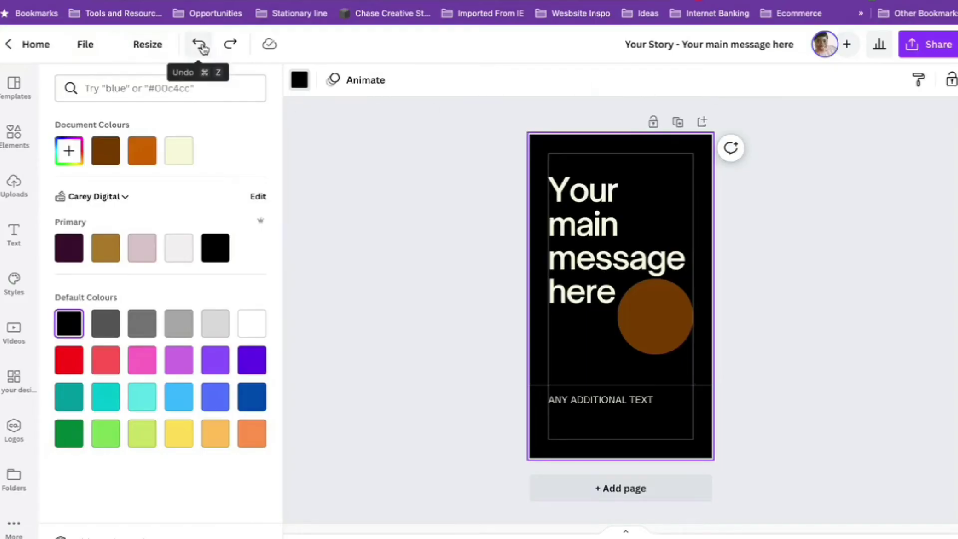
- Move the brown circle to the top-right corner, partly overhanging the page edge
left_click_drag(673, 342, 750, 198)
left_click_drag(692, 196, 706, 182)
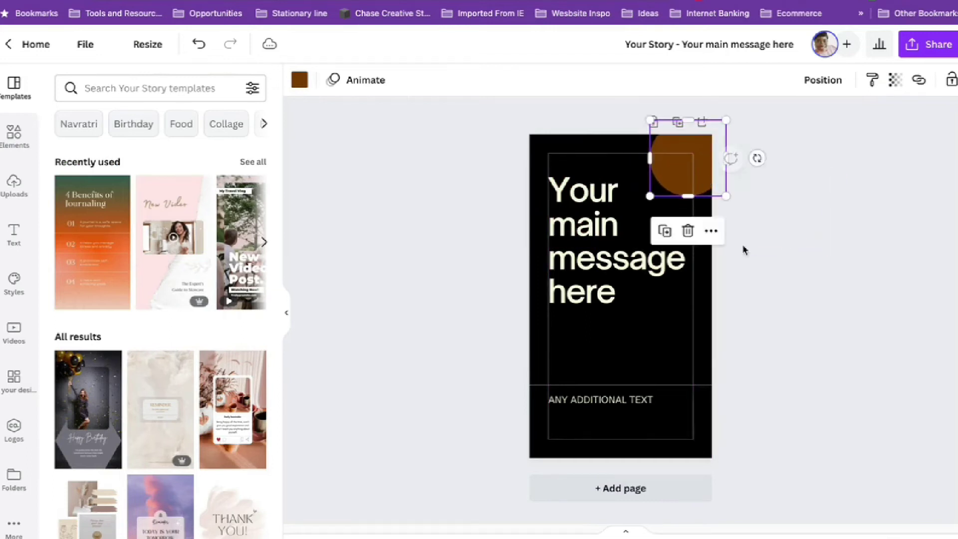
left_click(856, 180)
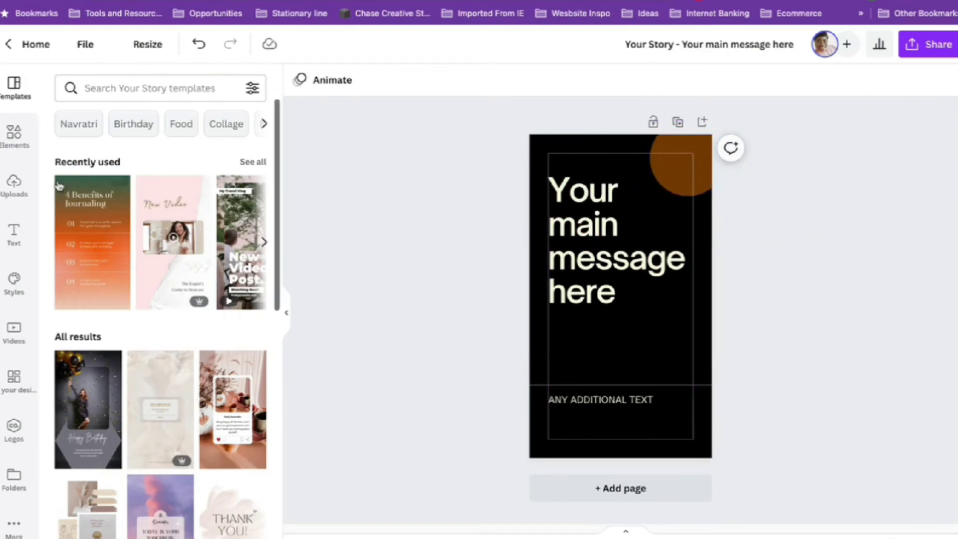
left_click(582, 295)
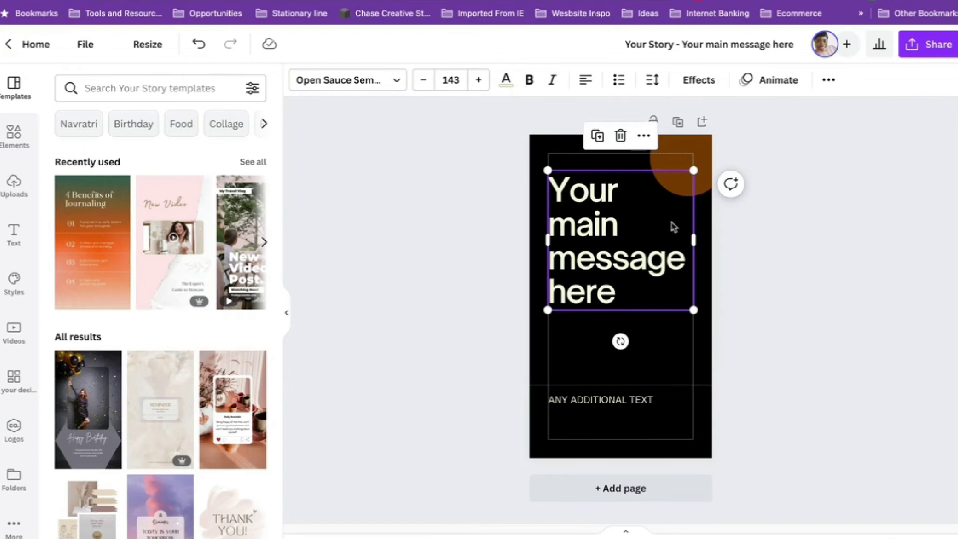
- Set the headline font size to 80 and shift it slightly lower on the page
left_click(441, 80)
scroll(492, 271, "down", 5)
left_click(459, 265)
left_click(767, 222)
left_click(611, 195)
left_click_drag(611, 195, 611, 221)
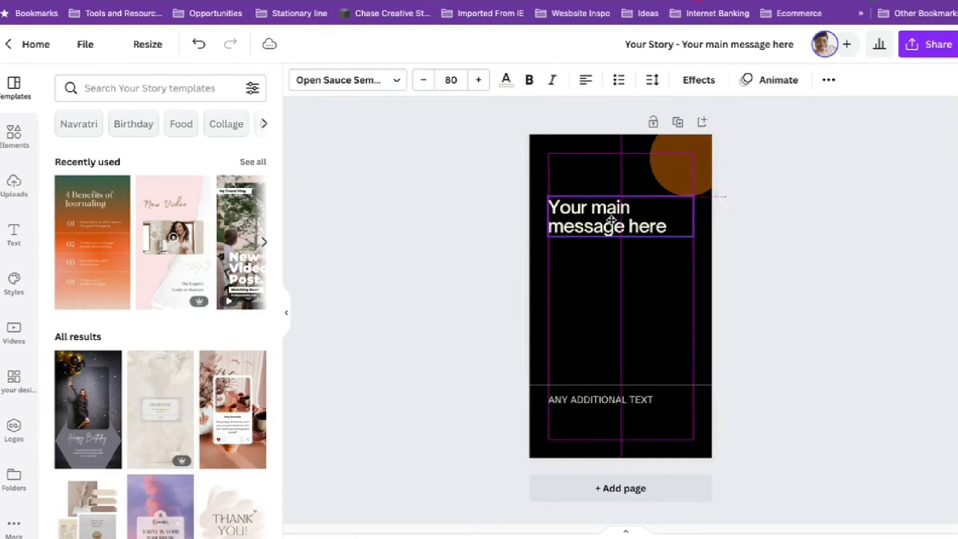
left_click(878, 250)
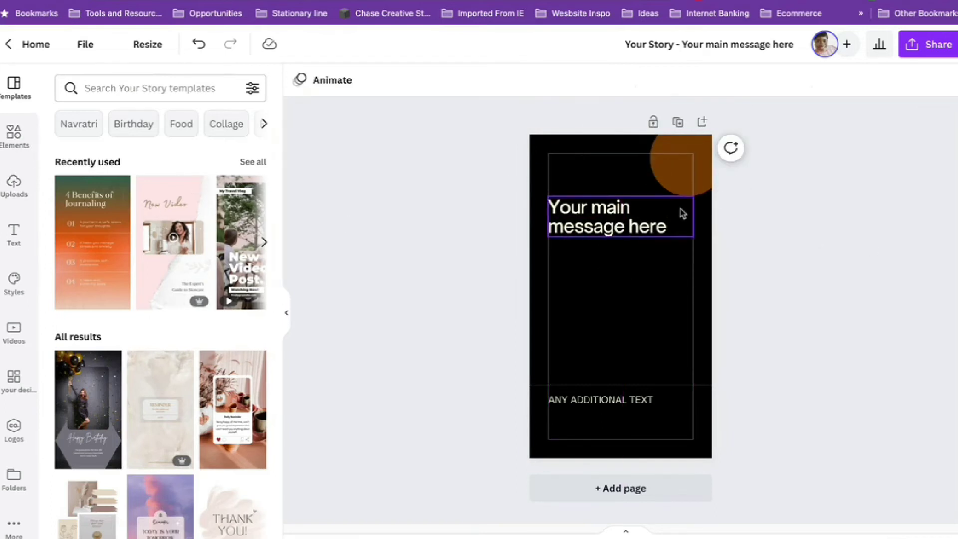
left_click(18, 149)
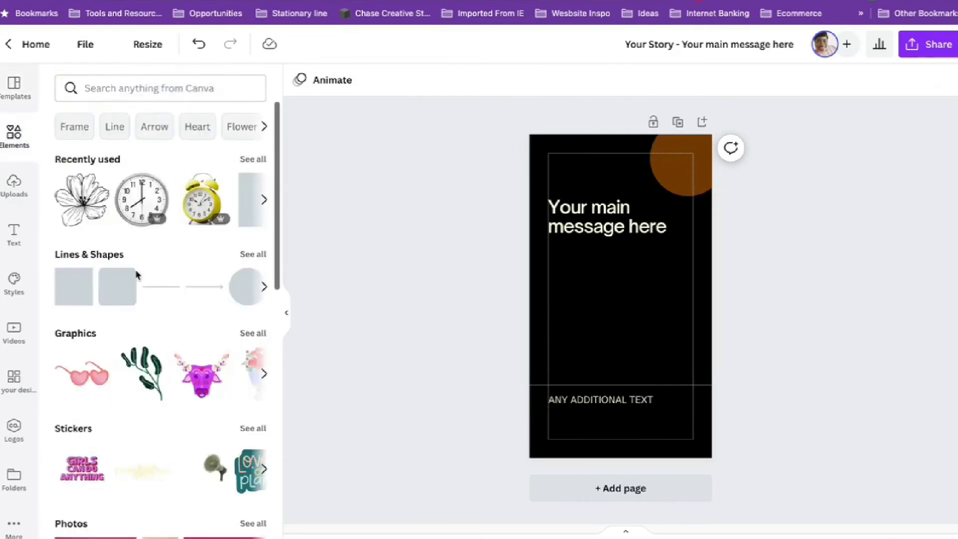
- Add a single-image grid frame and shrink it to fit between the headline and additional text
scroll(135, 270, "down", 15)
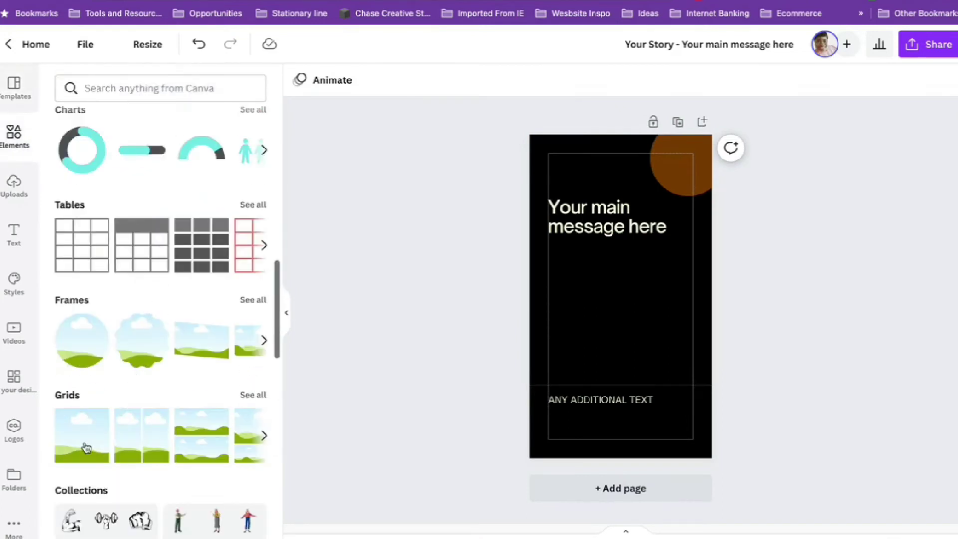
left_click(85, 447)
left_click_drag(529, 134, 546, 257)
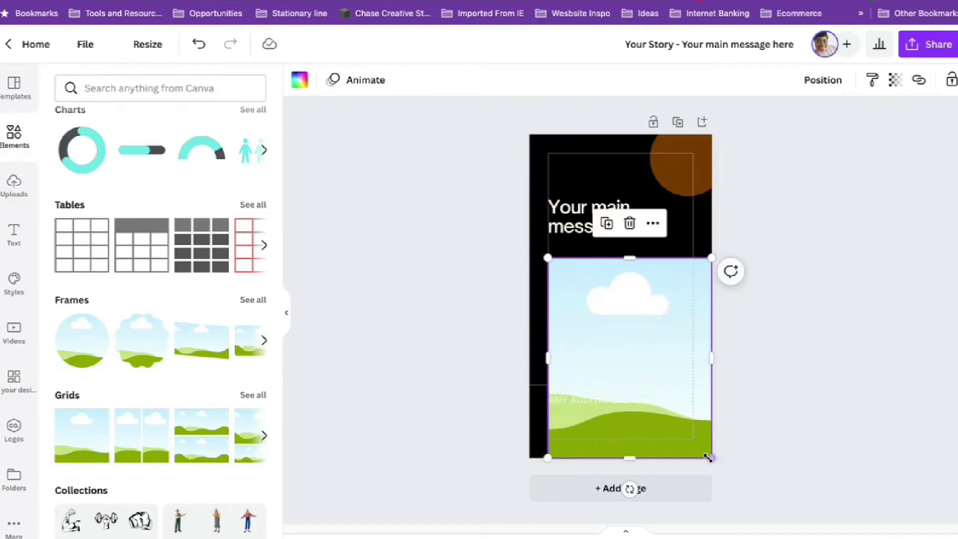
left_click_drag(704, 454, 667, 385)
left_click_drag(712, 322, 693, 321)
left_click_drag(621, 385, 624, 364)
left_click(774, 331)
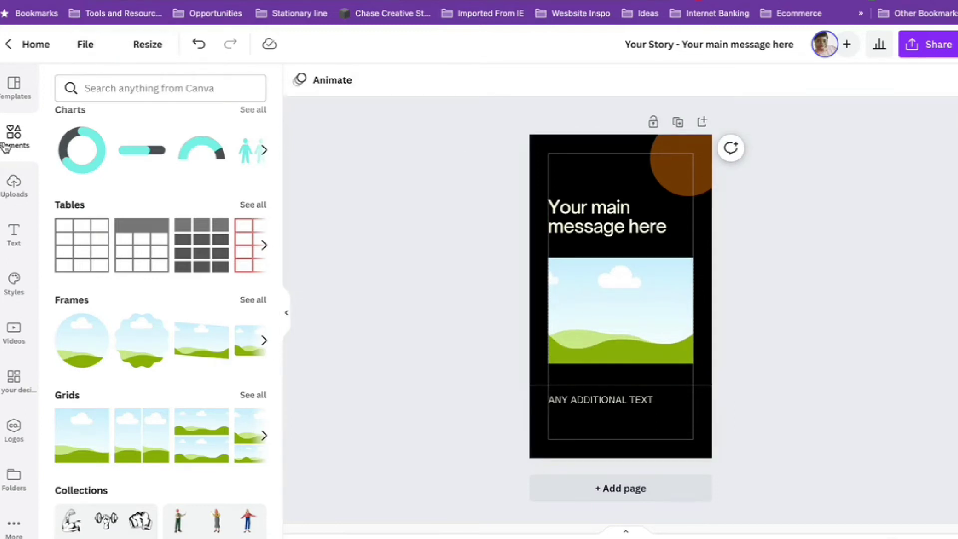
left_click(125, 88)
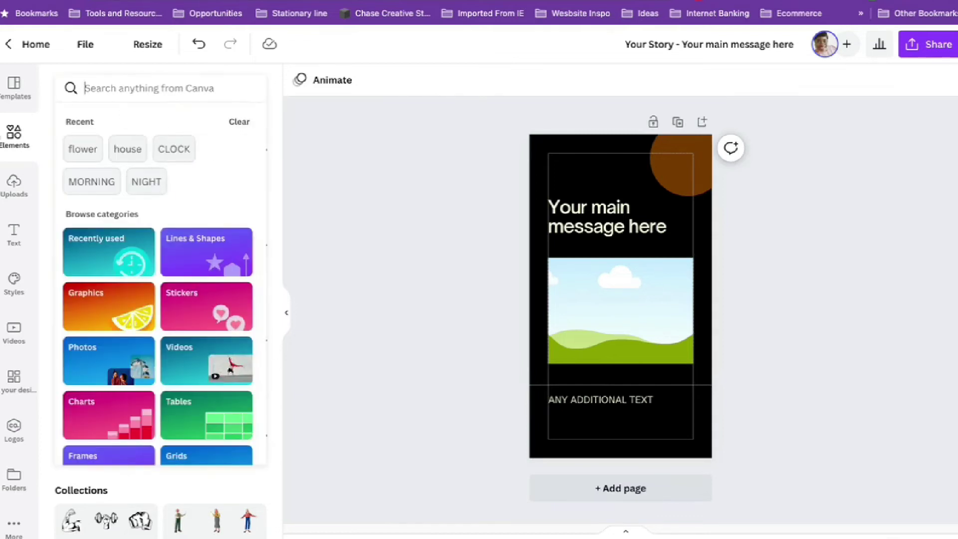
- Drop the stock photo of two women among green leaves into the image frame
scroll(195, 344, "down", 10)
scroll(194, 346, "down", 5)
scroll(194, 347, "up", 15)
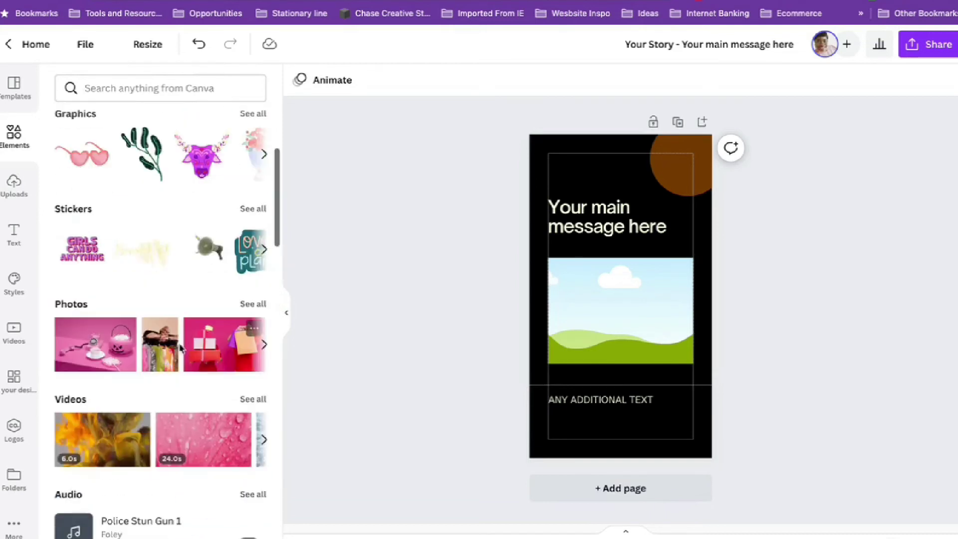
left_click(251, 305)
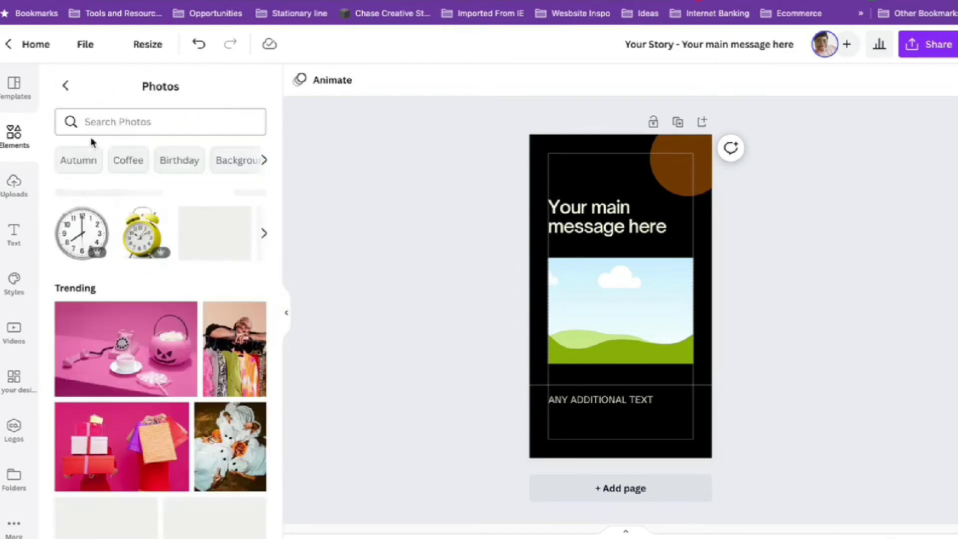
scroll(189, 310, "down", 4)
scroll(189, 310, "down", 1)
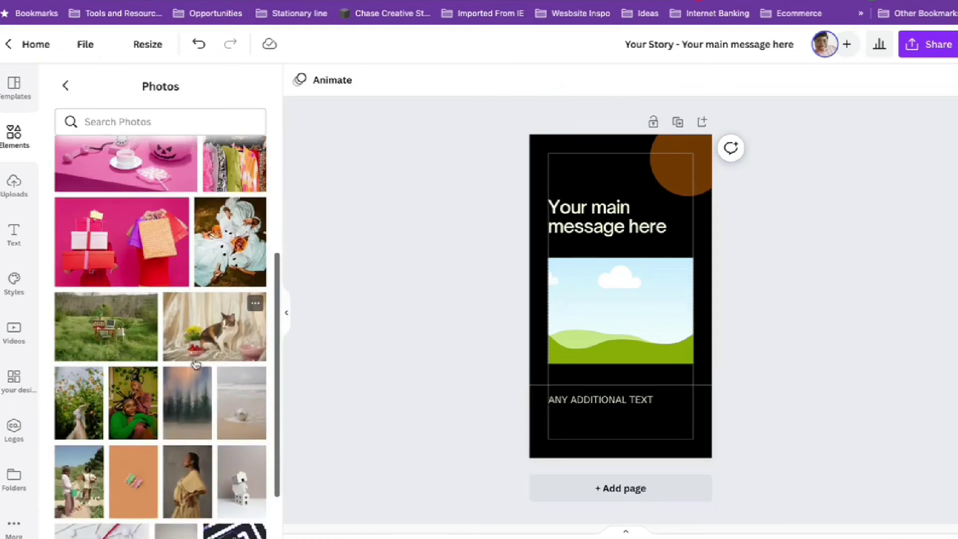
left_click_drag(145, 379, 626, 301)
double_click(583, 280)
left_click(698, 285)
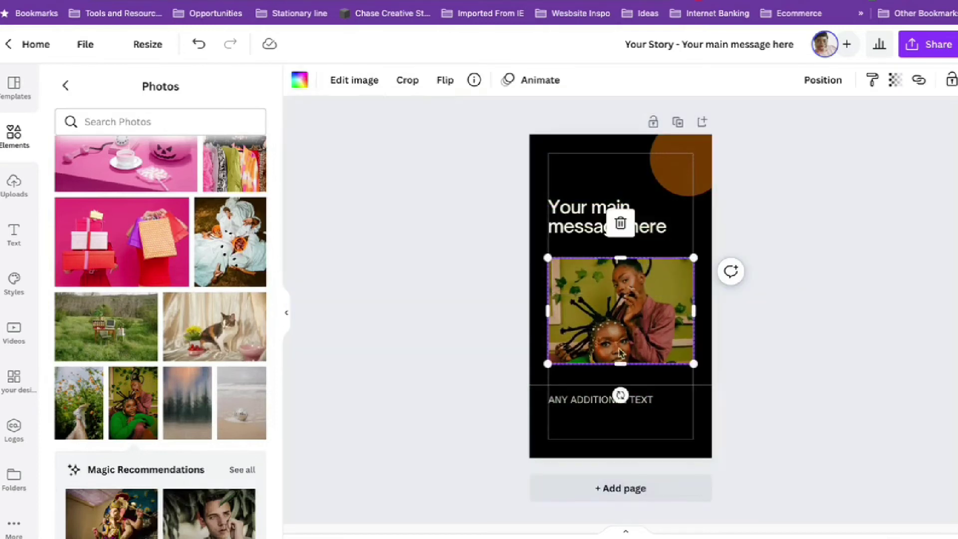
- Make the photo frame taller and shift the image up inside its crop
left_click_drag(620, 364, 614, 384)
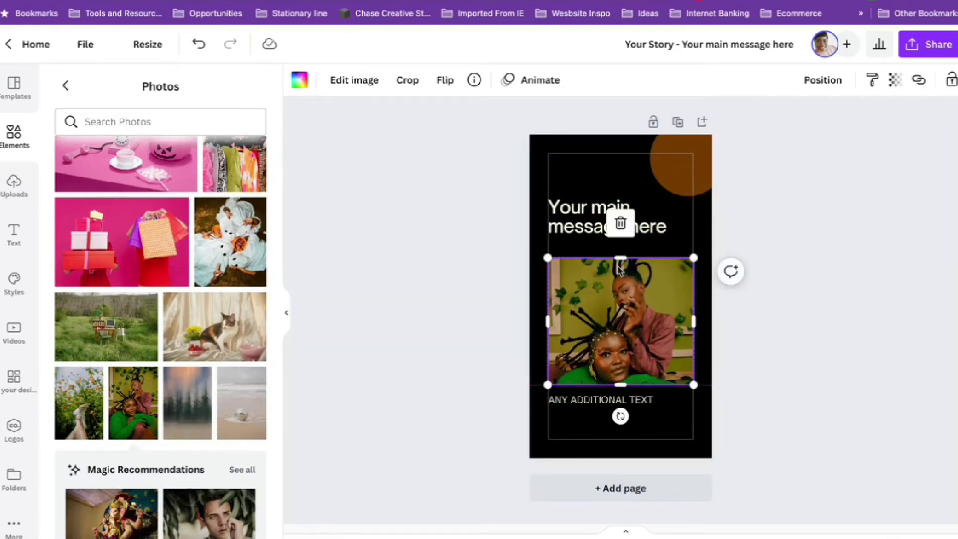
left_click_drag(620, 258, 620, 247)
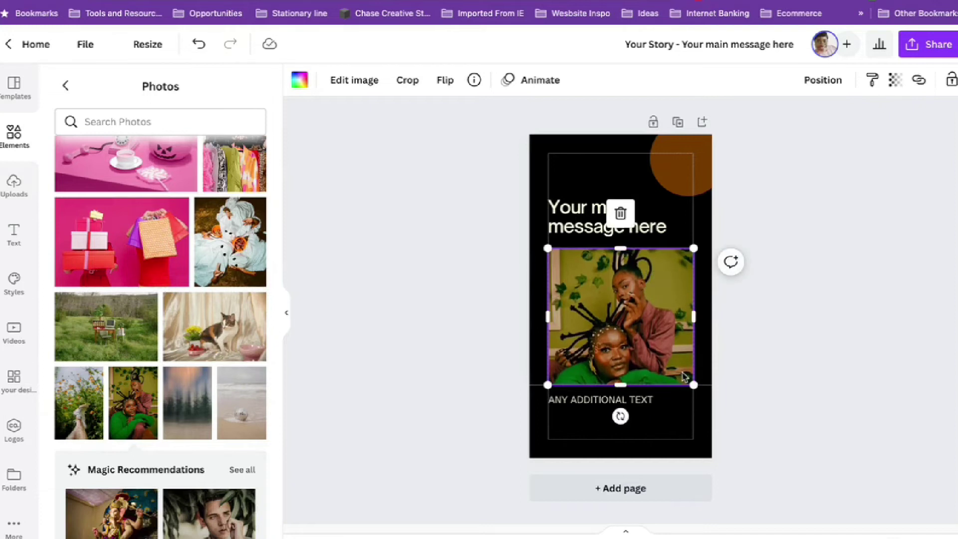
left_click_drag(548, 385, 549, 383)
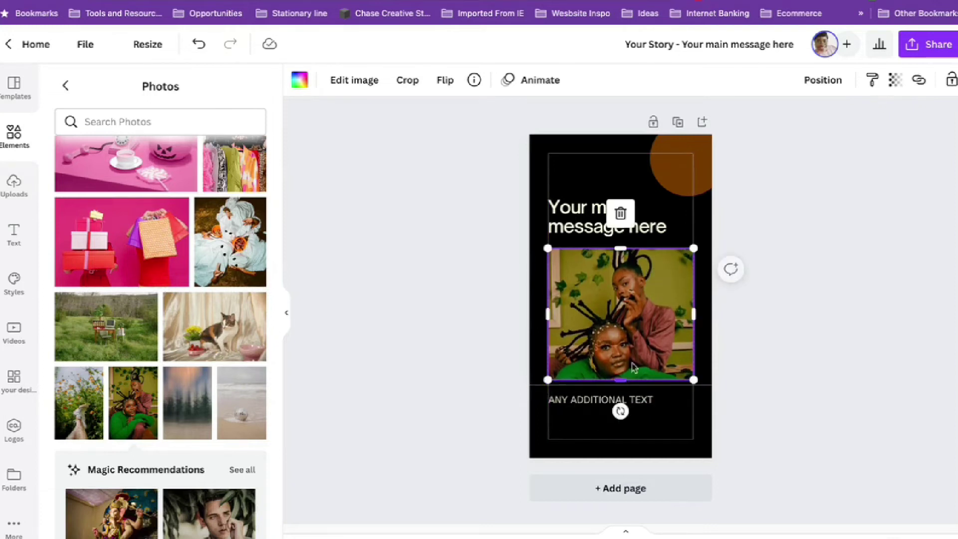
left_click(791, 310)
double_click(630, 315)
left_click_drag(629, 315, 726, 305)
left_click(725, 305)
left_click(772, 306)
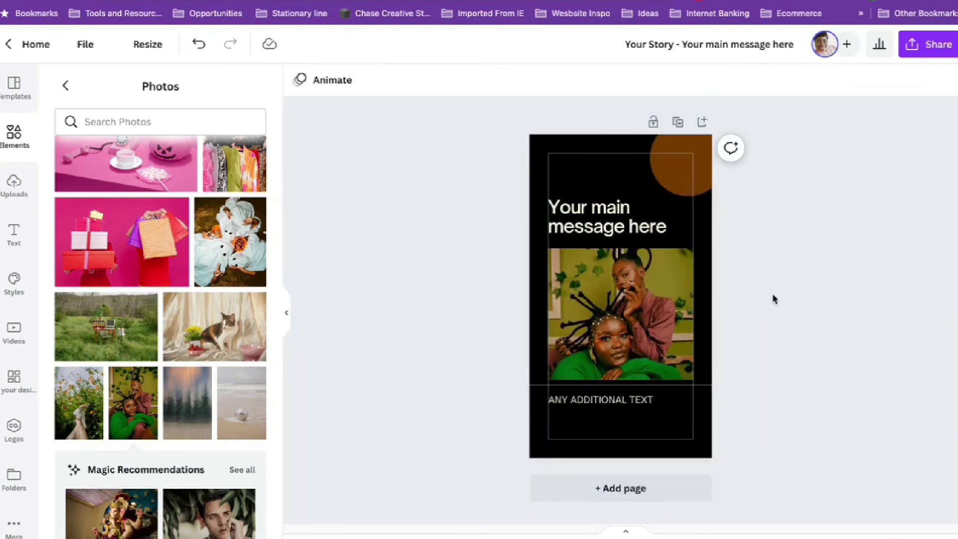
- Add another copy of the portrait photo, enlarge it to cover the page, and send it to back
left_click(125, 421)
left_click_drag(626, 274, 604, 231)
left_click_drag(669, 344, 732, 462)
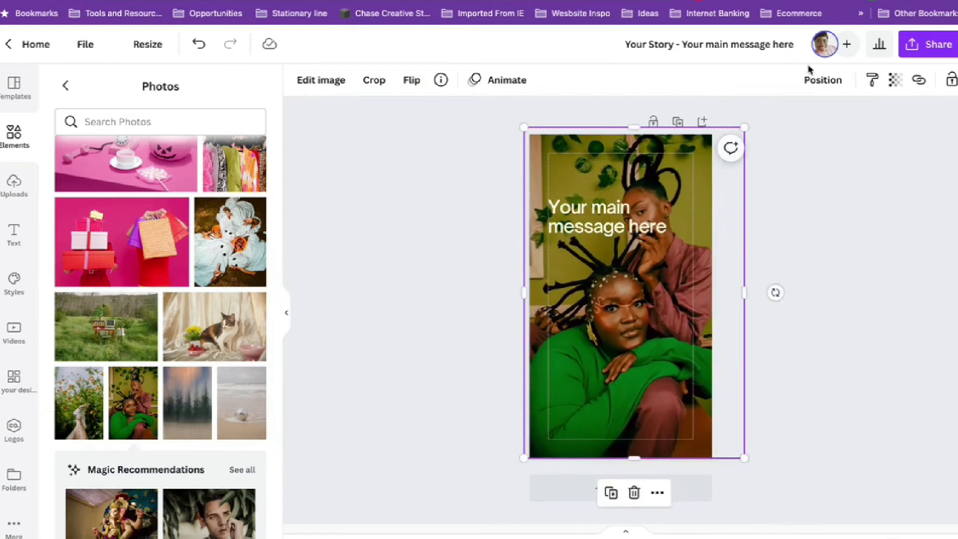
left_click(798, 87)
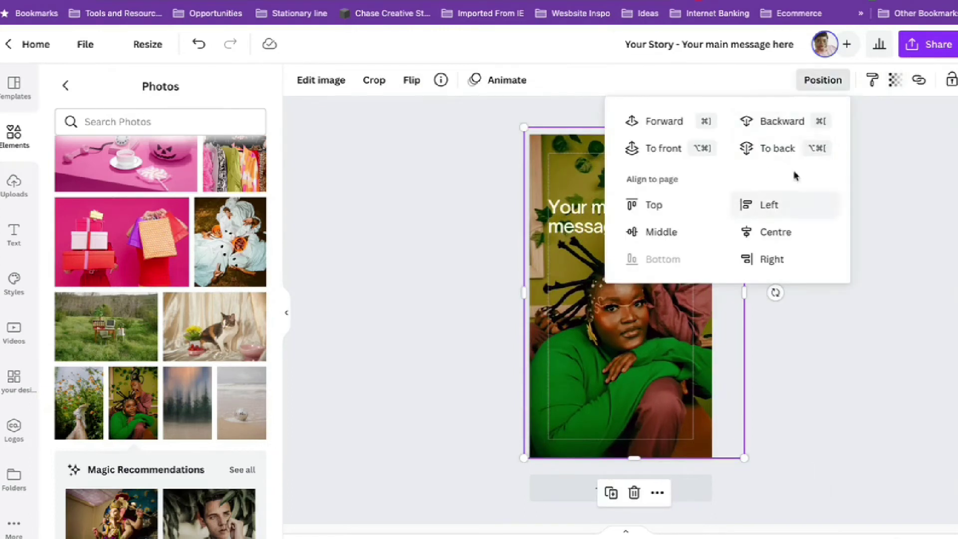
left_click(791, 149)
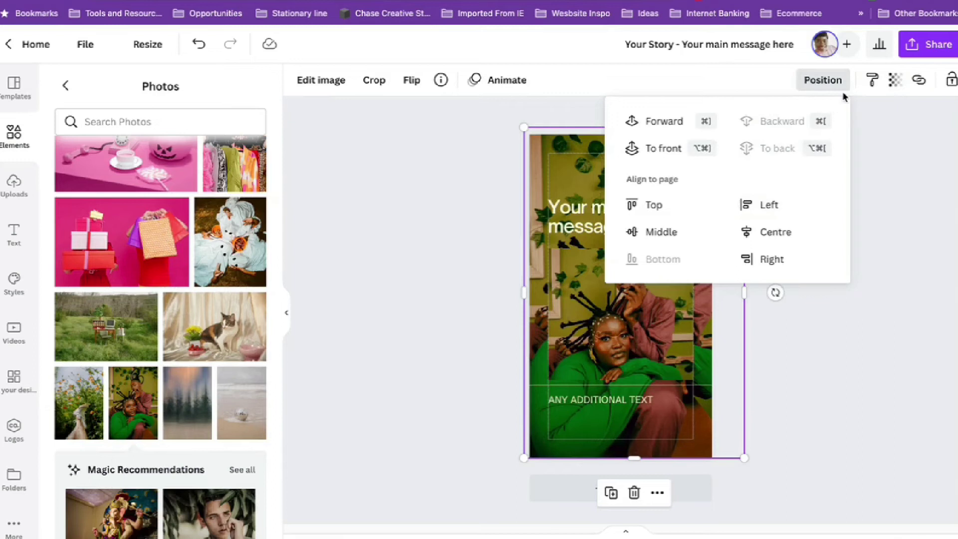
- Fade the full-page background photo to transparency 25
left_click(894, 80)
left_click_drag(885, 132, 787, 134)
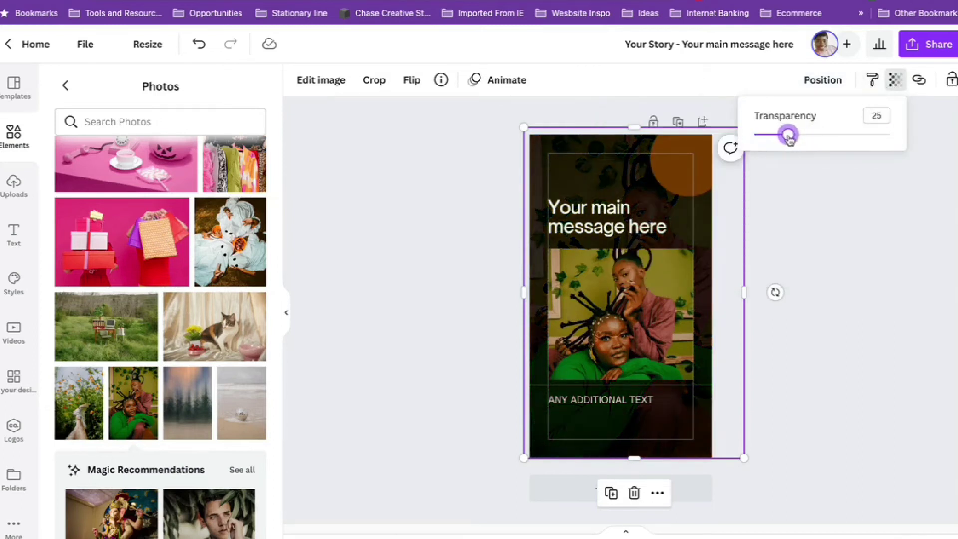
left_click(873, 274)
left_click(873, 275)
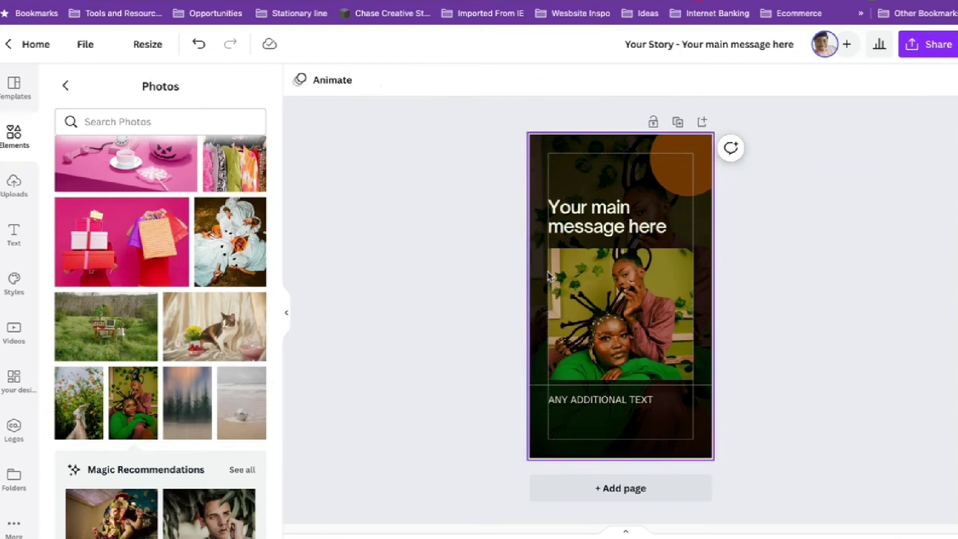
left_click(597, 277)
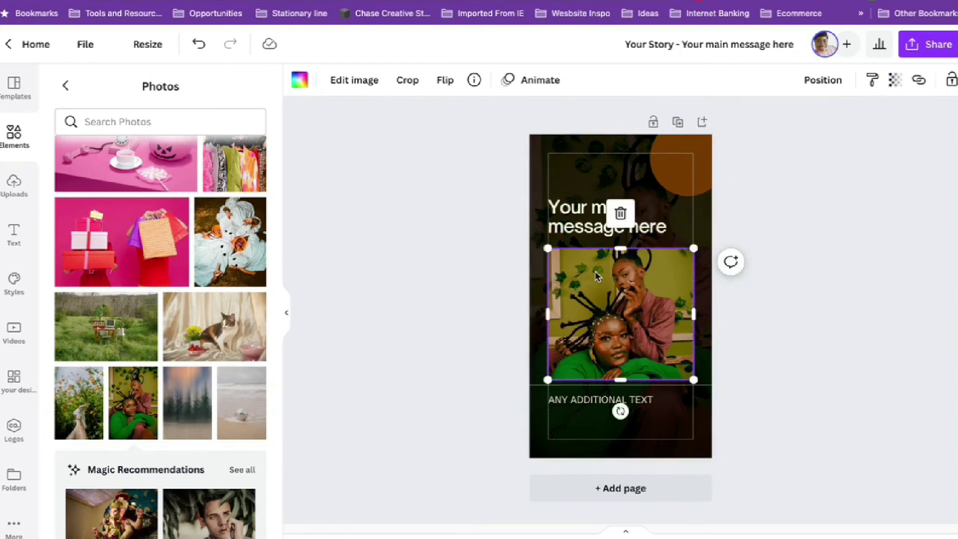
- Delete the square photo frame and add an enlarged circle frame below the headline
key("Delete")
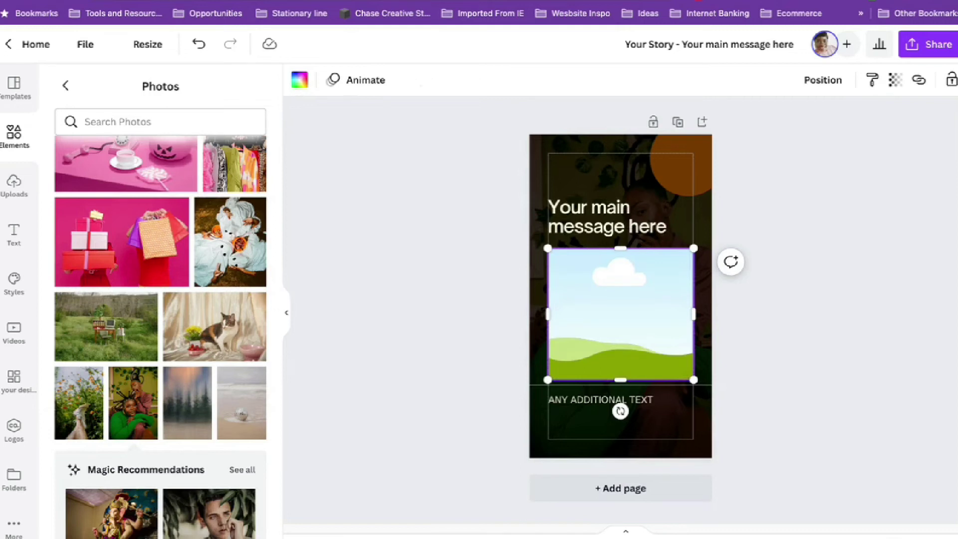
key("Delete")
left_click(19, 140)
scroll(158, 447, "down", 15)
left_click(77, 302)
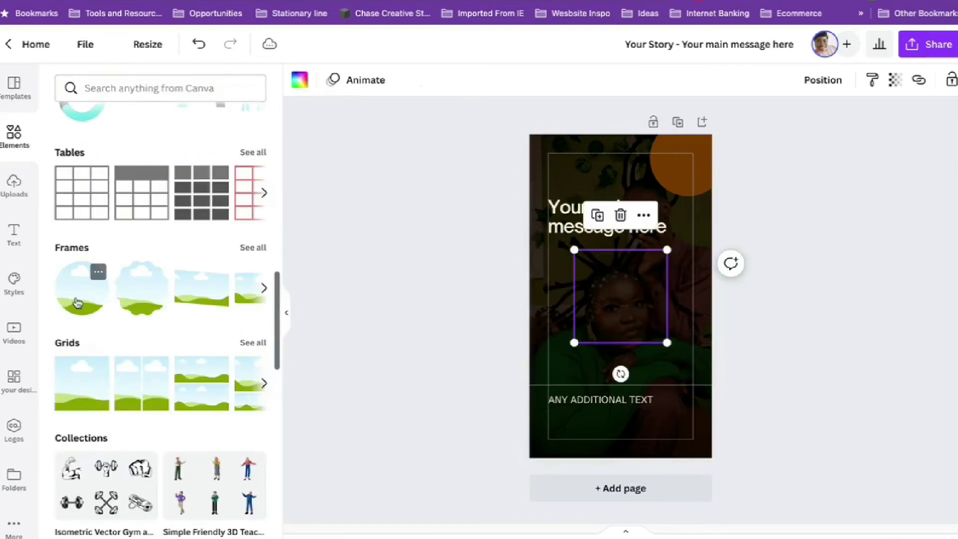
left_click_drag(573, 343, 559, 357)
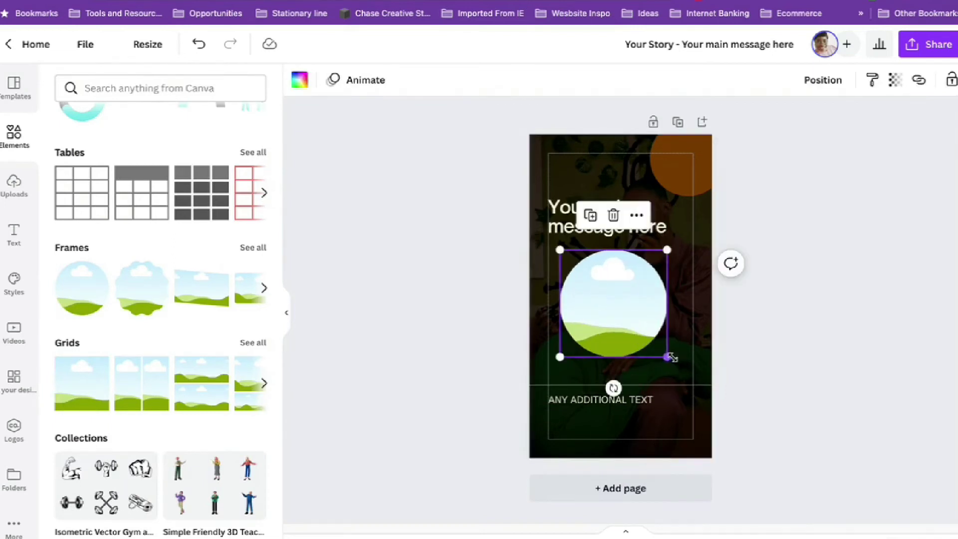
left_click_drag(668, 357, 676, 365)
left_click(827, 341)
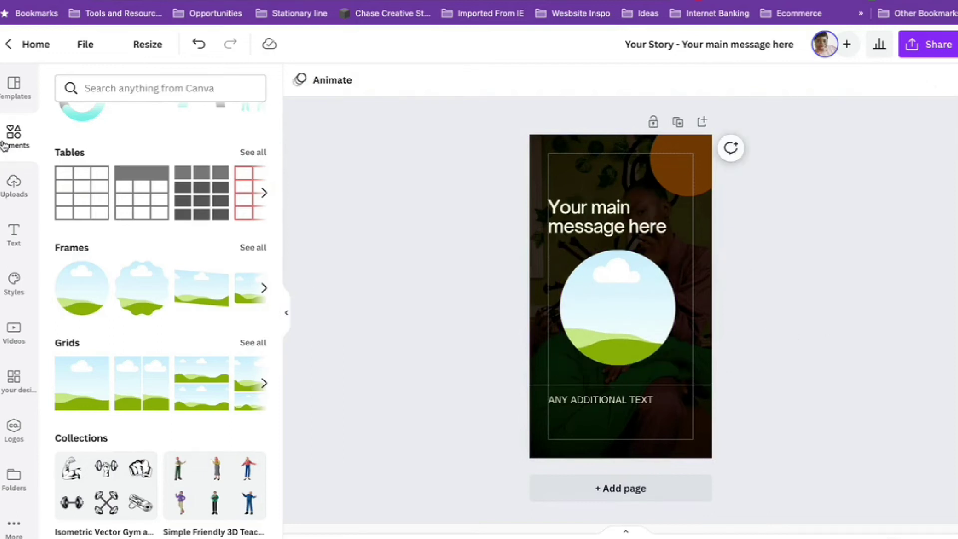
- Place the portrait photo into the circle frame and adjust its position inside
scroll(238, 236, "down", 15)
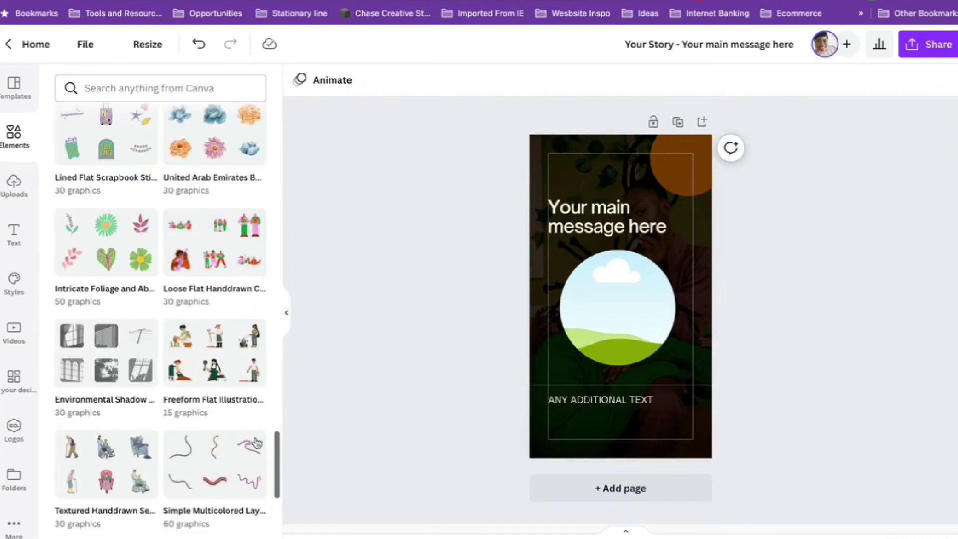
left_click_drag(277, 464, 277, 204)
scroll(245, 185, "up", 10)
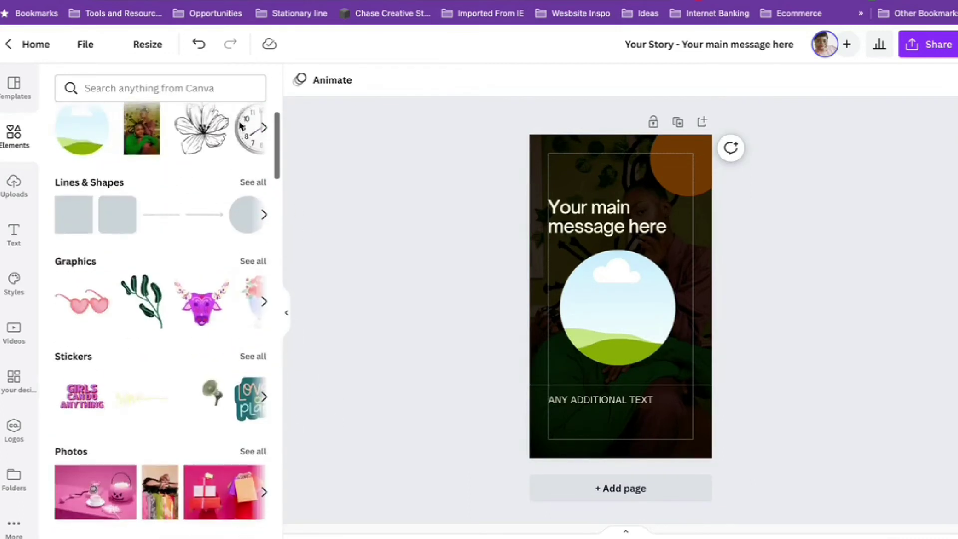
left_click_drag(137, 211, 628, 318)
double_click(628, 303)
left_click(857, 229)
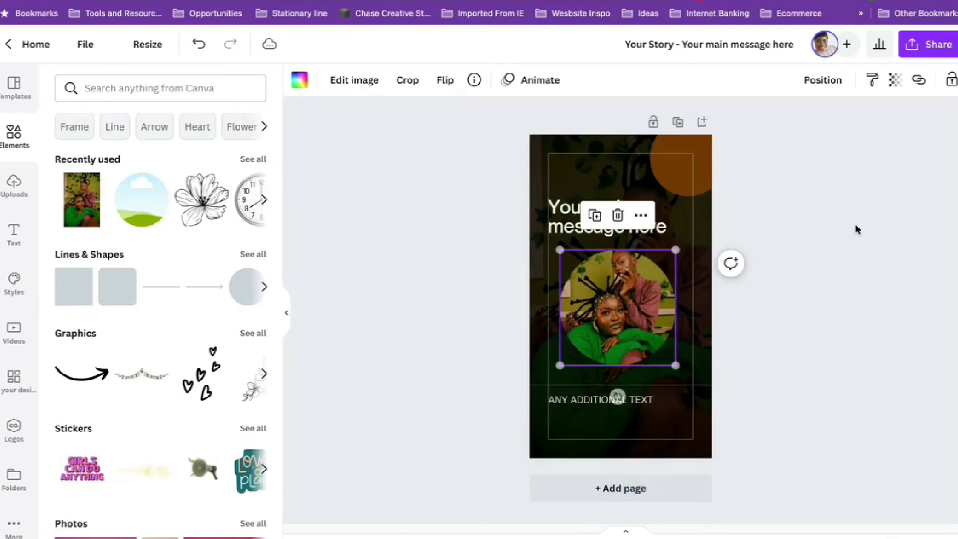
left_click(848, 255)
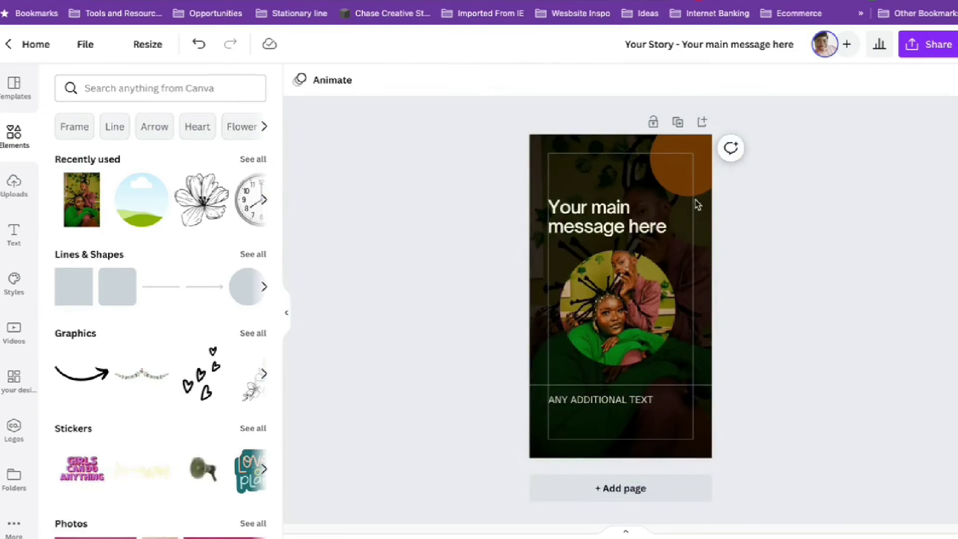
- Change the bottom ANY ADDITIONAL TEXT line to LET'S CONNECT and centre-align it
left_click(625, 216)
left_click(615, 401)
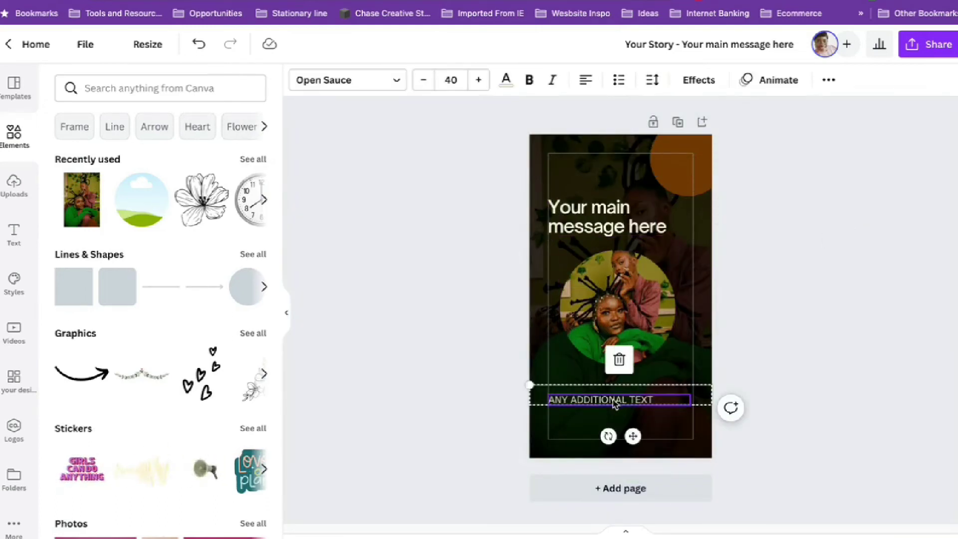
double_click(641, 399)
triple_click(644, 399)
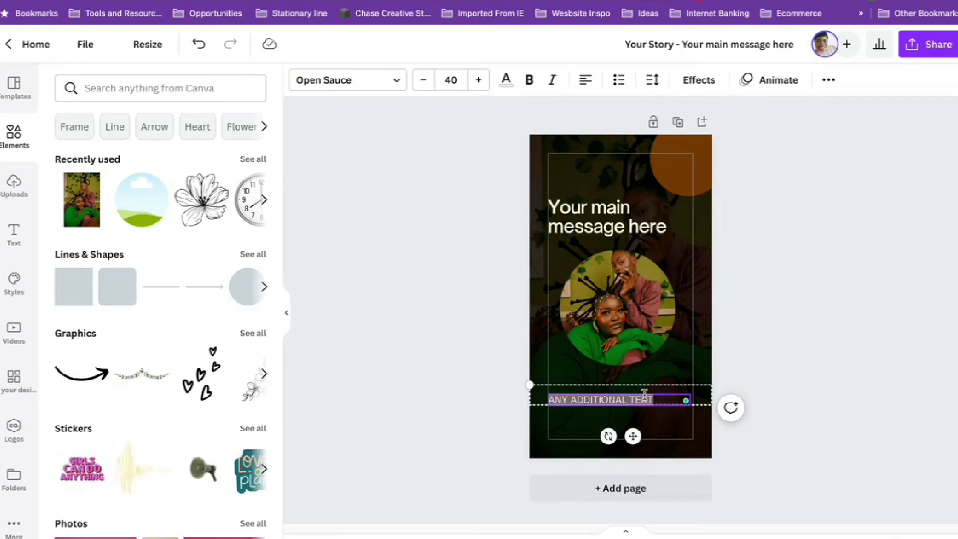
type("FO")
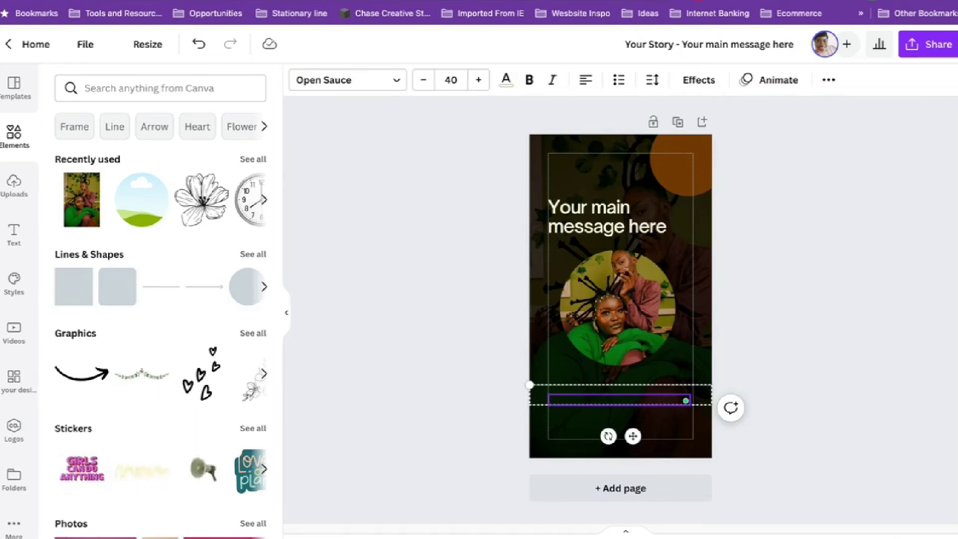
type("T'S CONNECT")
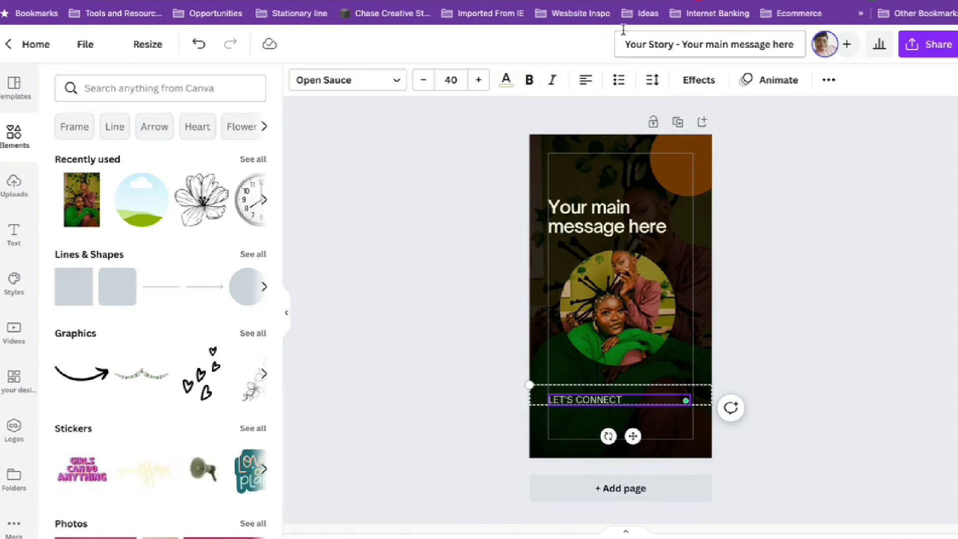
left_click(586, 80)
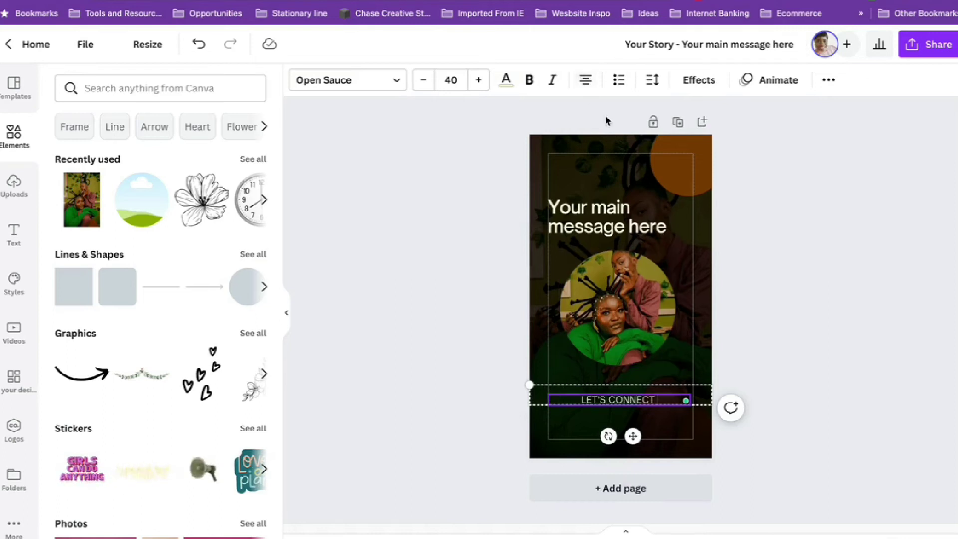
left_click(804, 259)
- Replace the headline text with 'Check out my new blog post'
left_click(587, 213)
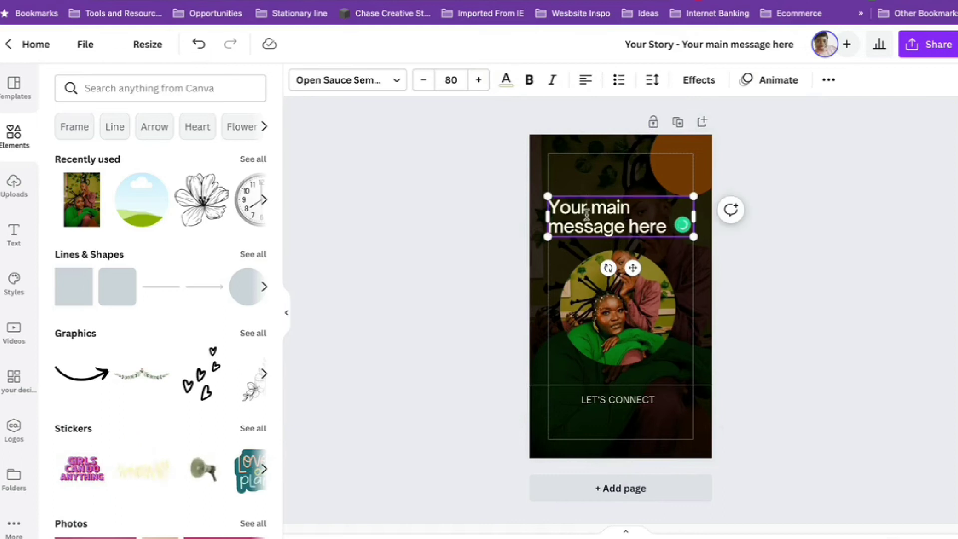
left_click(586, 213)
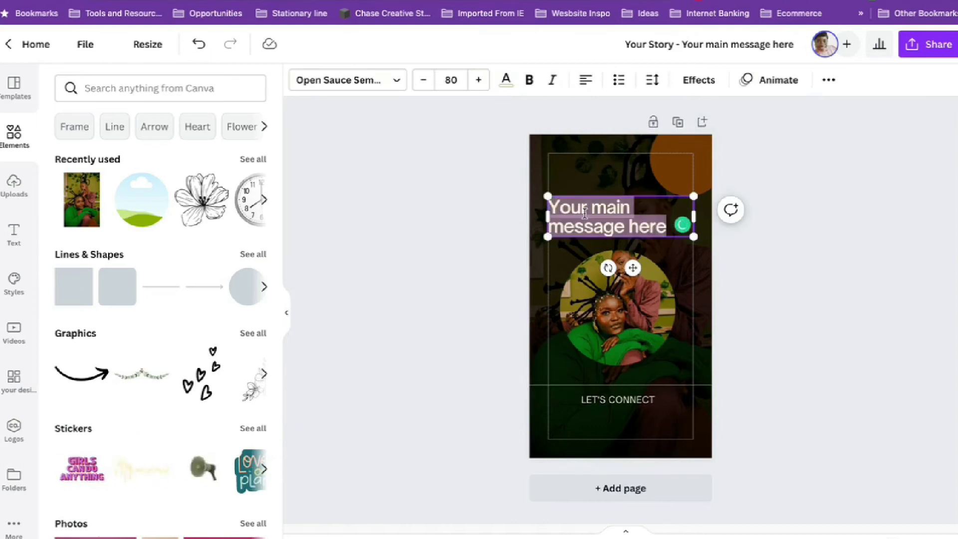
type("Ch")
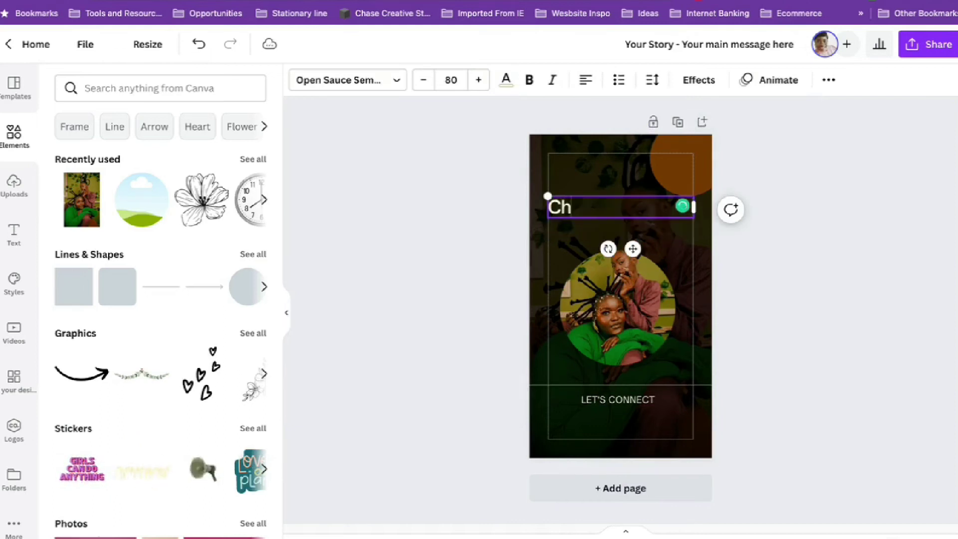
type("eck out my new blog post")
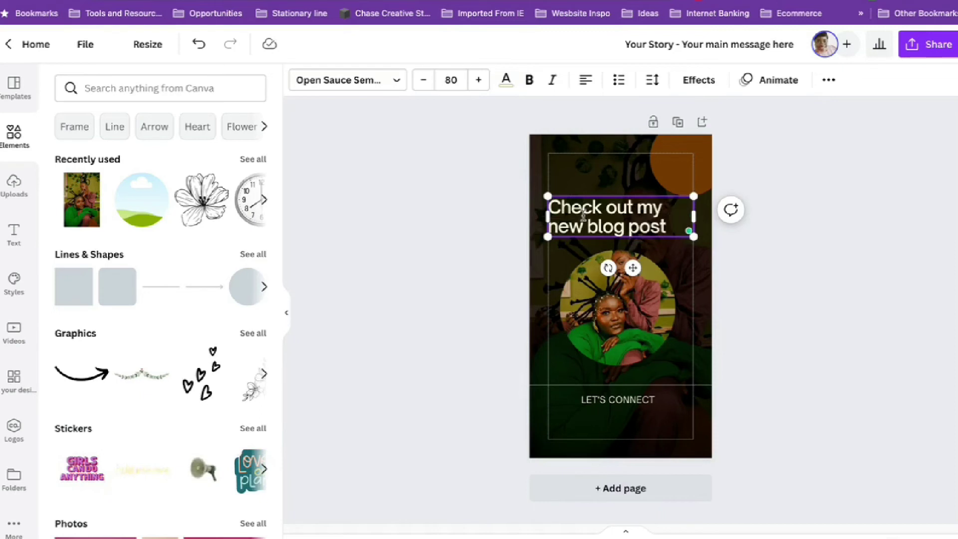
left_click(784, 266)
- Change the bottom line to VISIT MY BLOG and move the headline higher
left_click(622, 401)
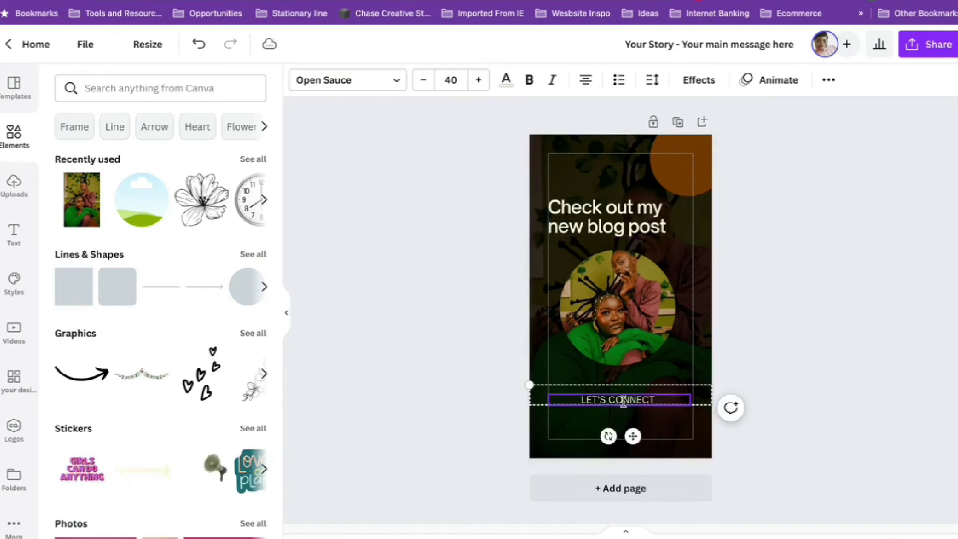
left_click(625, 399)
type("RE")
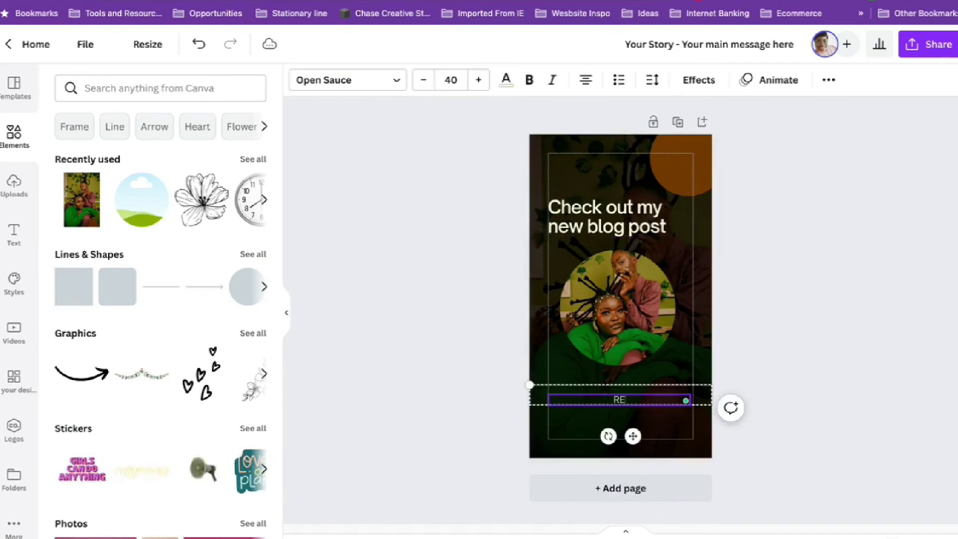
type("AD O")
key("ctrl+a")
type("VISIT MY BLOG")
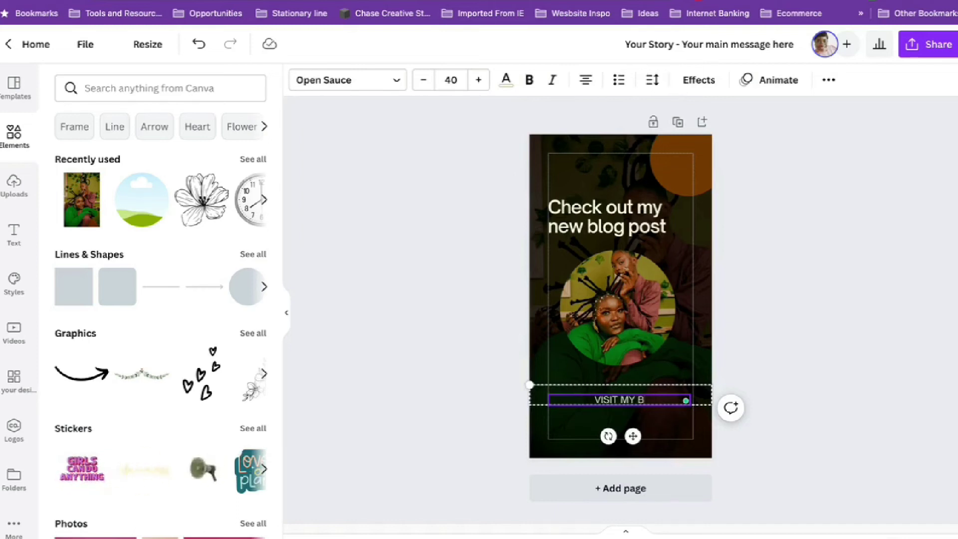
left_click(771, 242)
left_click_drag(619, 226, 619, 202)
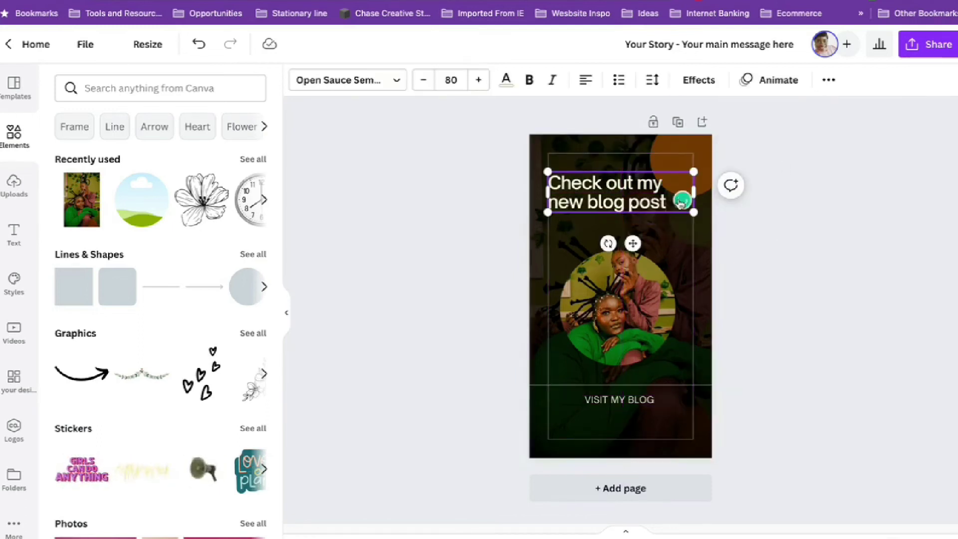
- Add 'Black Women Thriving' to the end of the headline and shrink its font to fit three lines
left_click(679, 202)
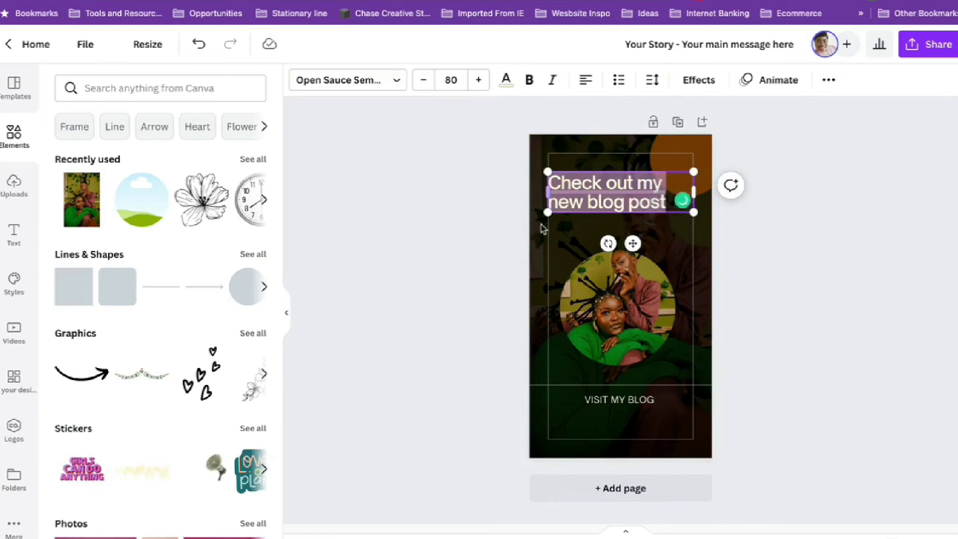
left_click(677, 202)
left_click(670, 202)
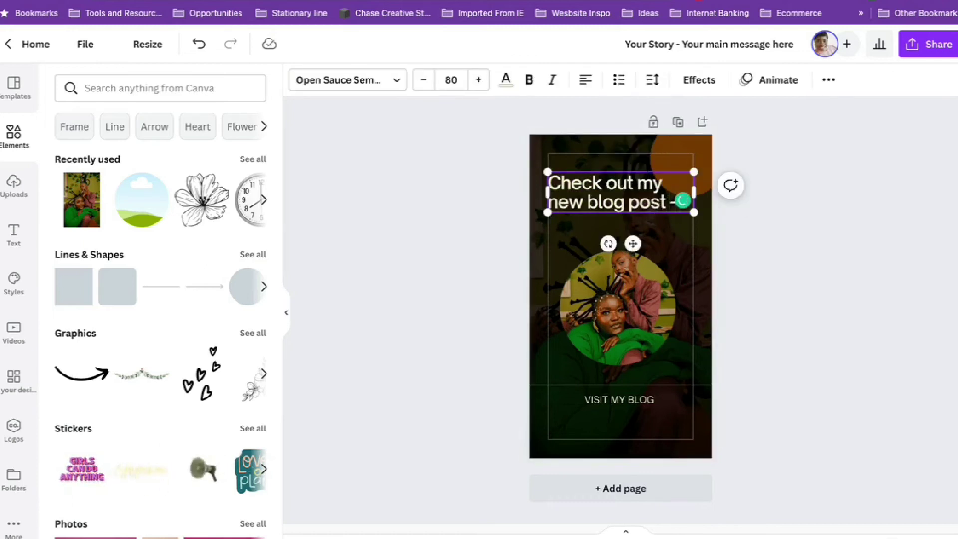
type("Black")
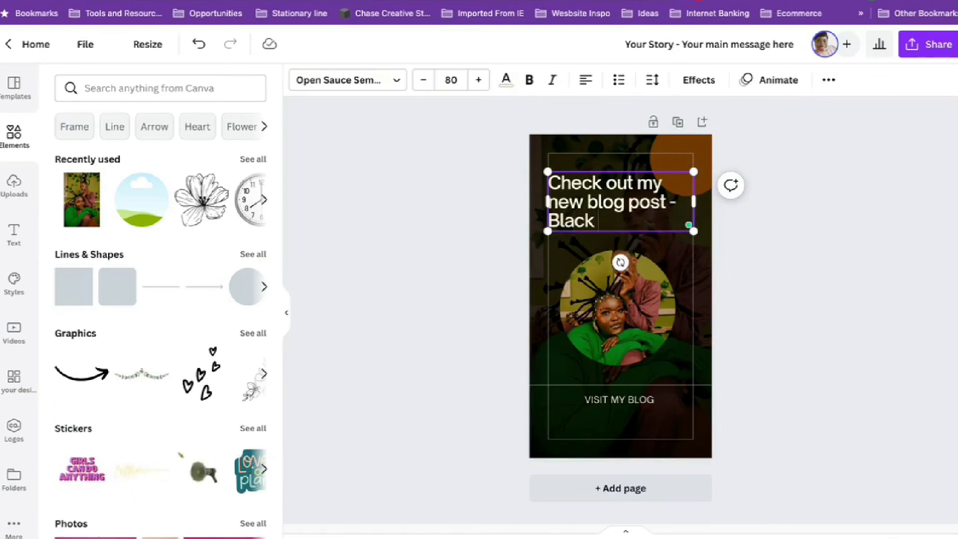
type(" Women T")
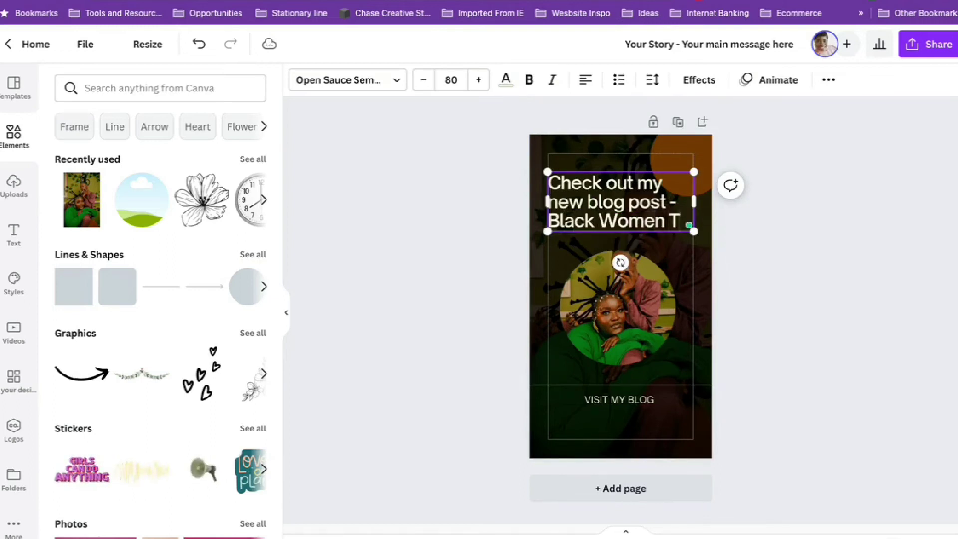
type("hriving")
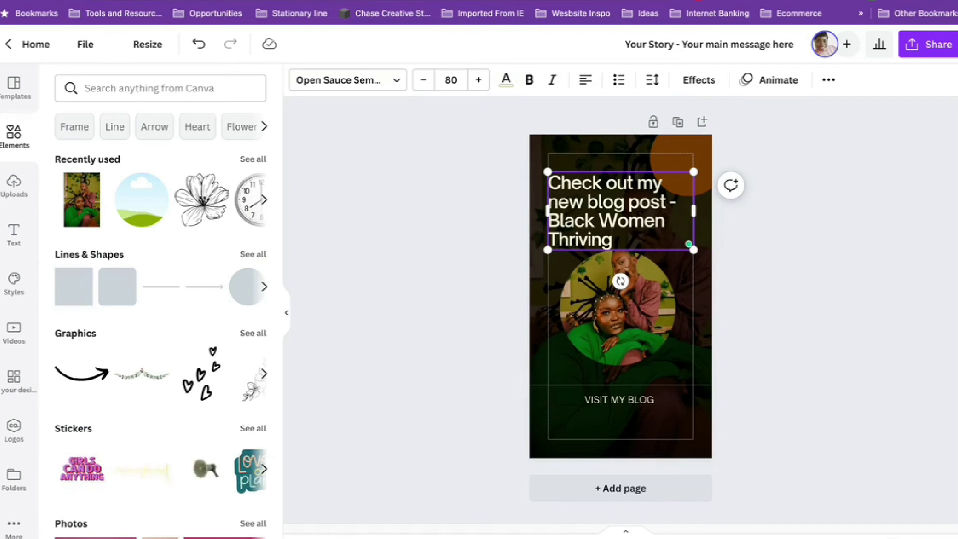
left_click(768, 239)
left_click(650, 210)
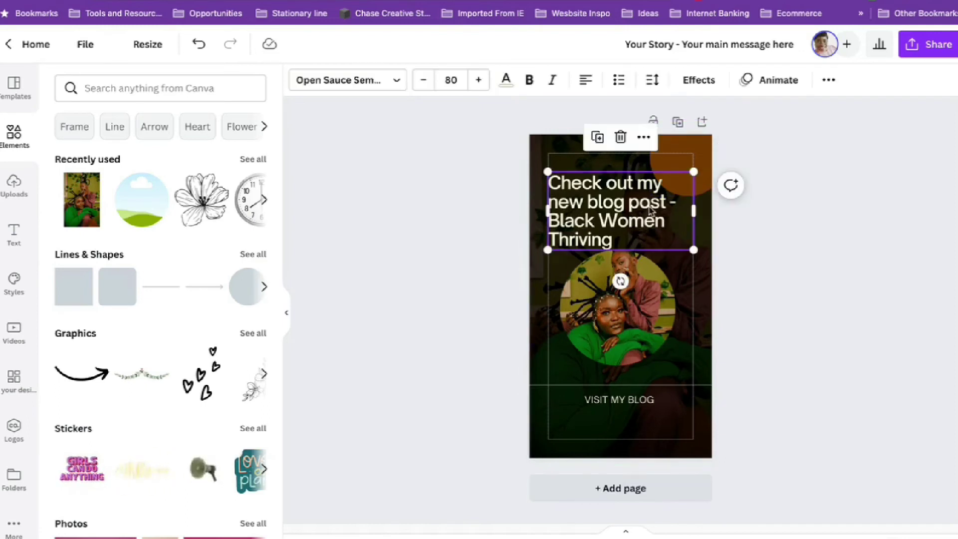
left_click(423, 82)
left_click(422, 84)
left_click(422, 85)
left_click(422, 84)
left_click(422, 85)
- Align the circular photo on the centre line and move the orange circle up into the top-right corner
left_click(751, 246)
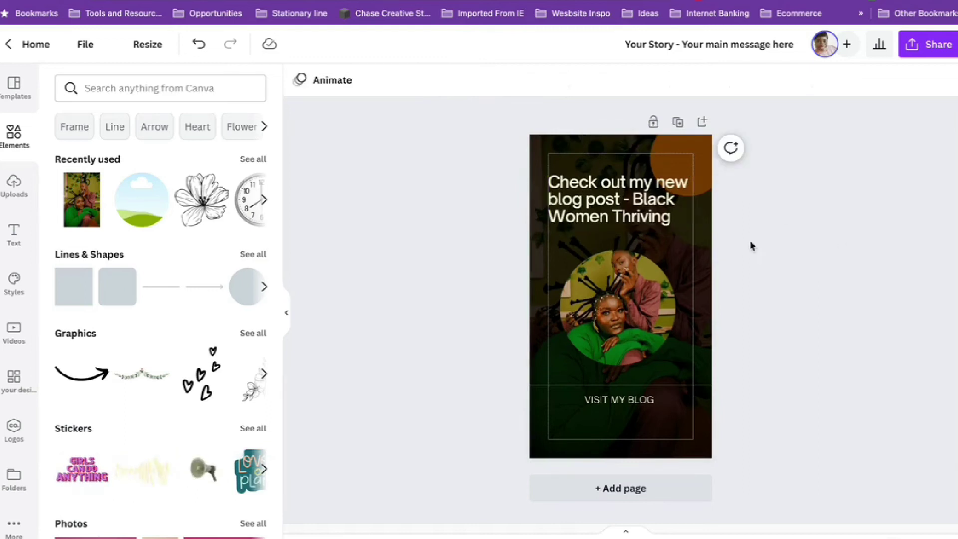
left_click_drag(621, 293, 622, 289)
left_click_drag(697, 159, 702, 134)
left_click(793, 246)
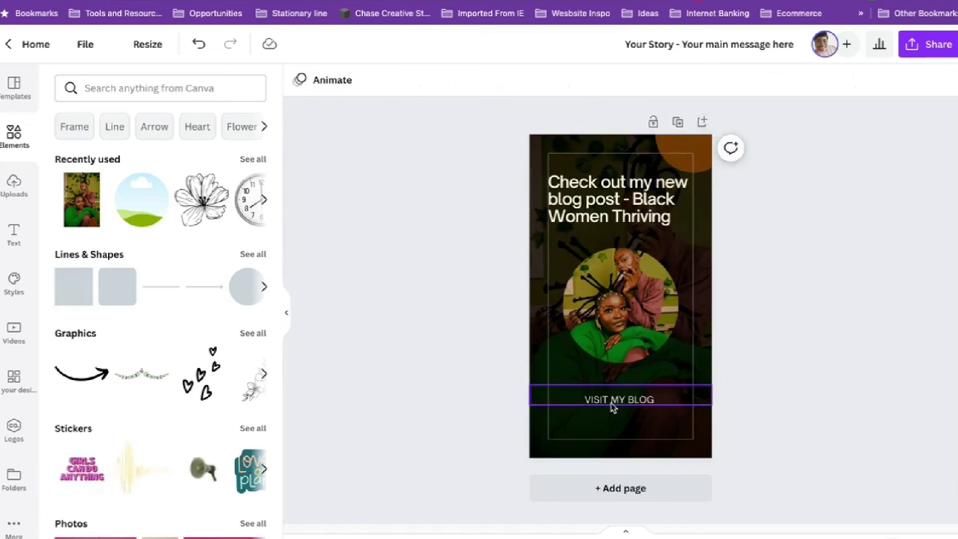
left_click(638, 407)
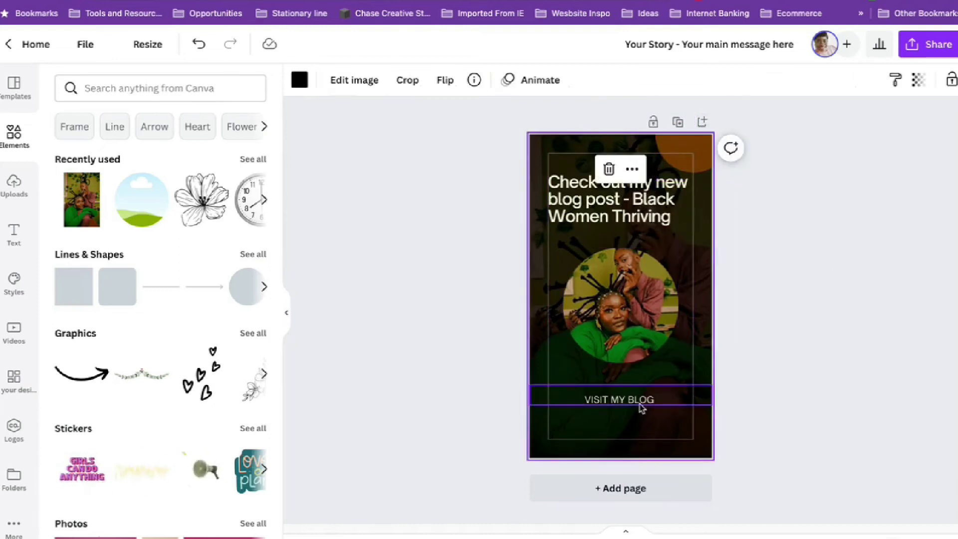
left_click(640, 406)
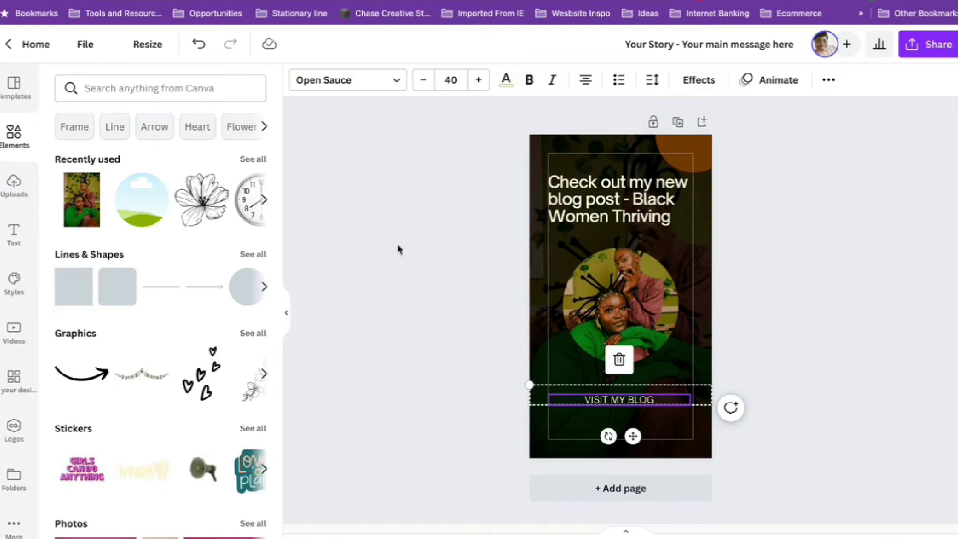
left_click(826, 355)
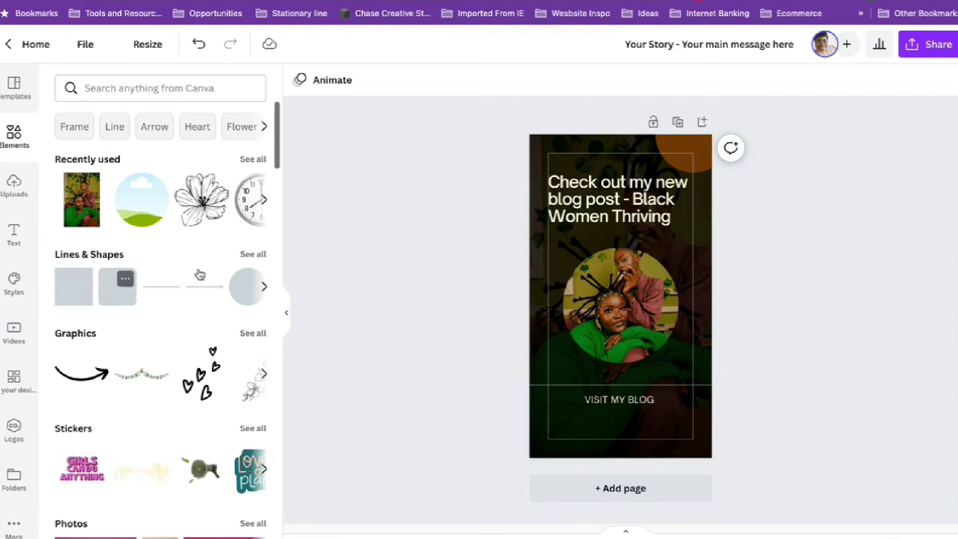
- Open the Marker Textures and Swatches collection from the Elements Collections
scroll(175, 230, "down", 8)
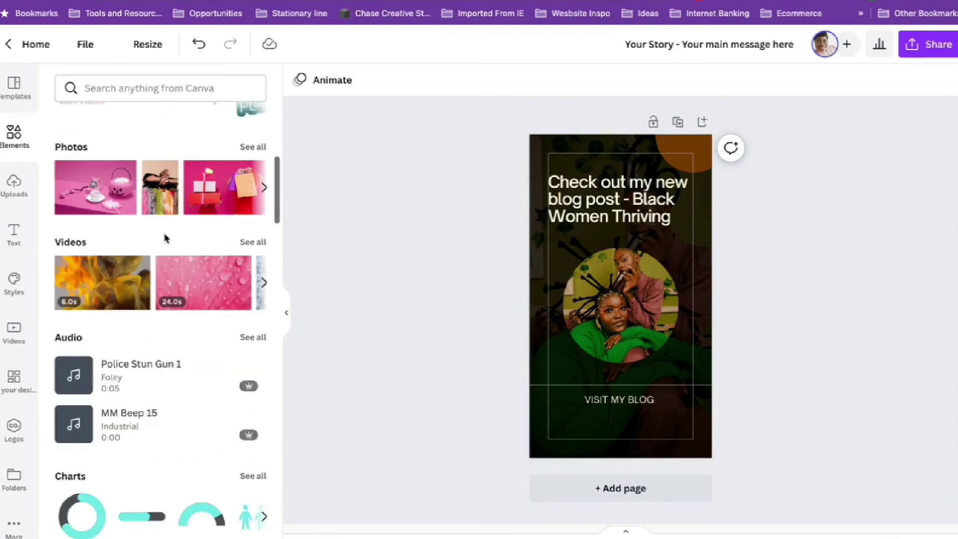
scroll(169, 237, "down", 12)
scroll(169, 240, "down", 6)
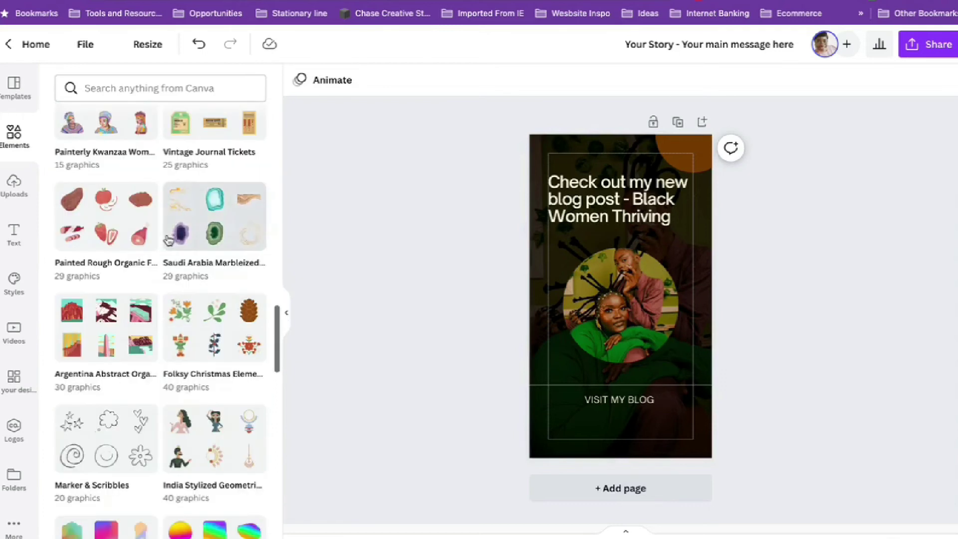
scroll(170, 250, "up", 7)
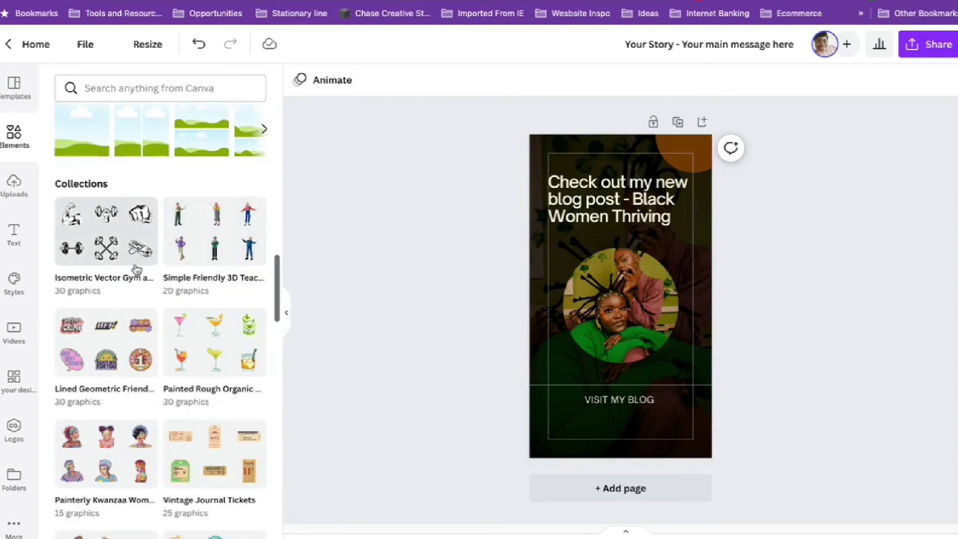
scroll(122, 252, "down", 4)
scroll(121, 251, "down", 20)
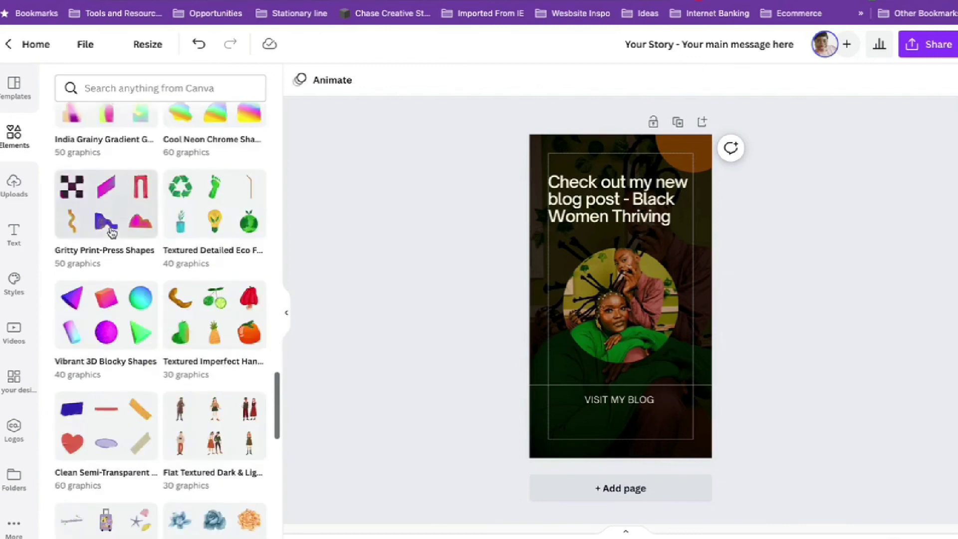
scroll(114, 233, "down", 8)
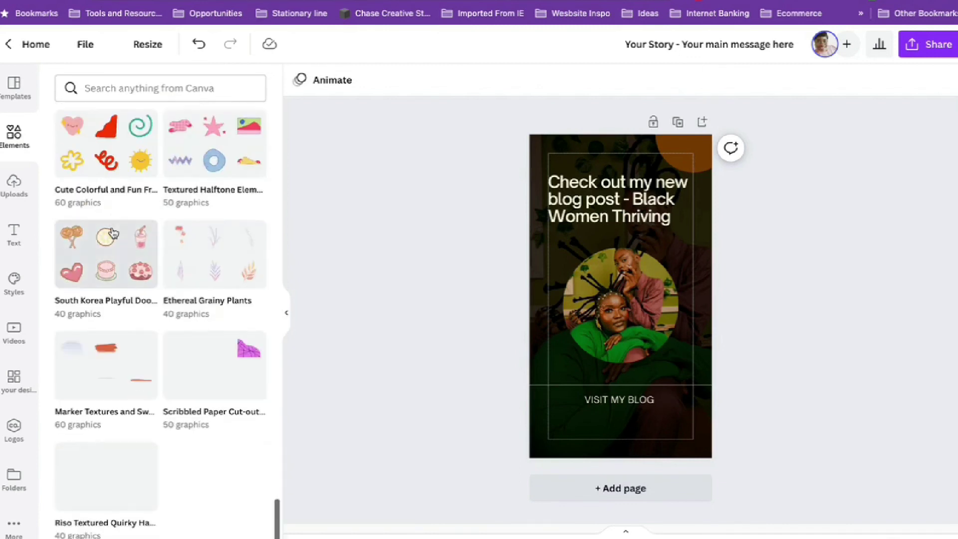
left_click(106, 366)
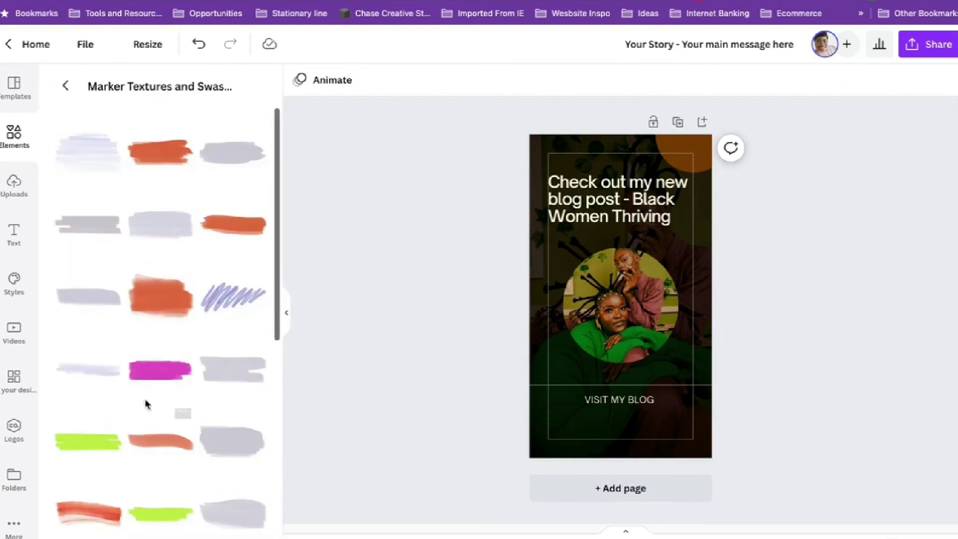
- Add the red scribble swash over the photo's left side and send it behind the photo
scroll(144, 394, "down", 3)
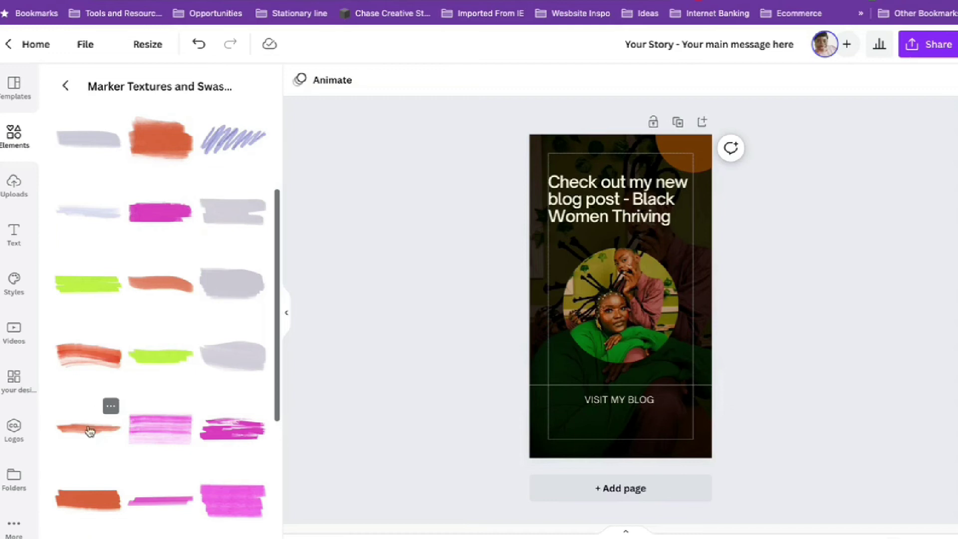
scroll(120, 429, "down", 7)
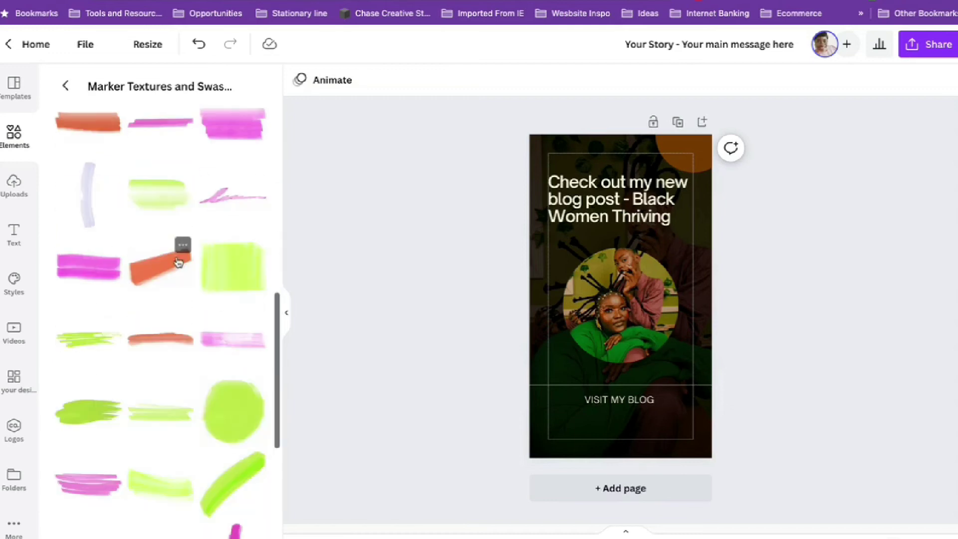
scroll(154, 332, "down", 3)
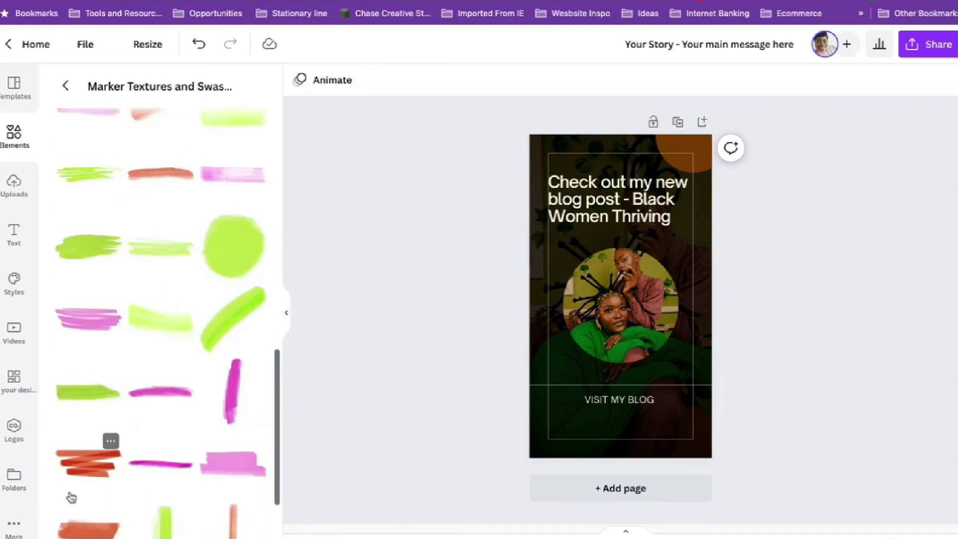
left_click(83, 475)
mouse_move(621, 296)
left_mouse_down()
mouse_move(528, 320)
mouse_move(538, 316)
left_mouse_up()
left_click(816, 84)
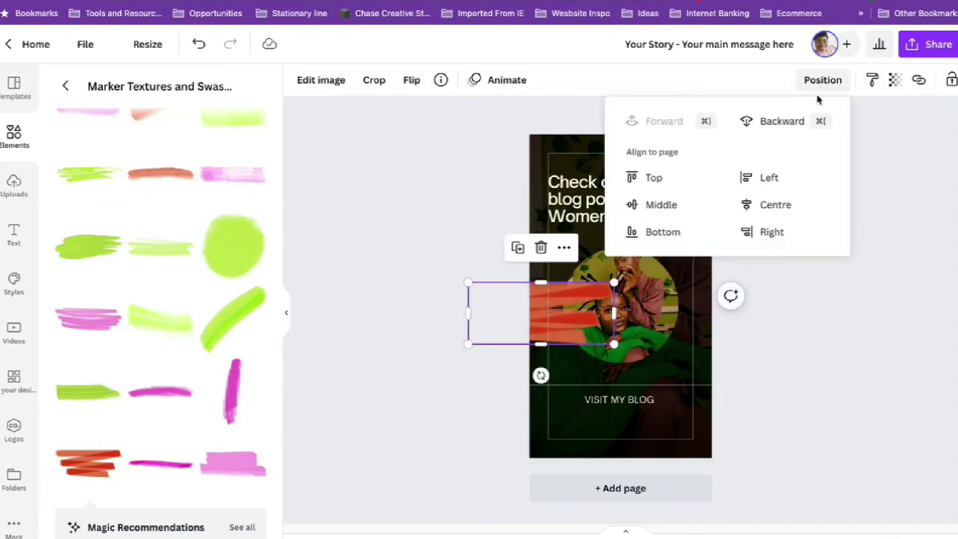
left_click(781, 124)
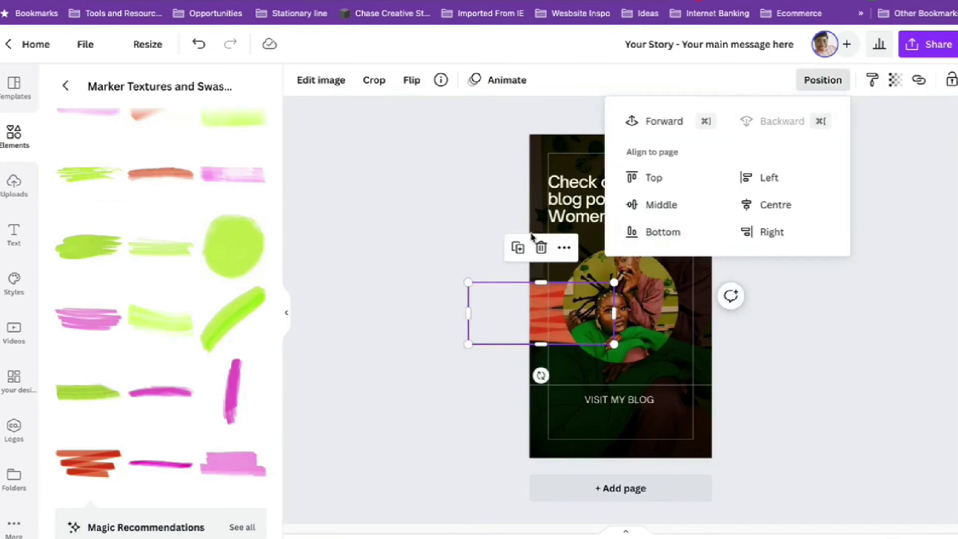
- Shrink and reposition the red scribble across the page, keeping it behind the circular photo
left_click_drag(464, 281, 503, 278)
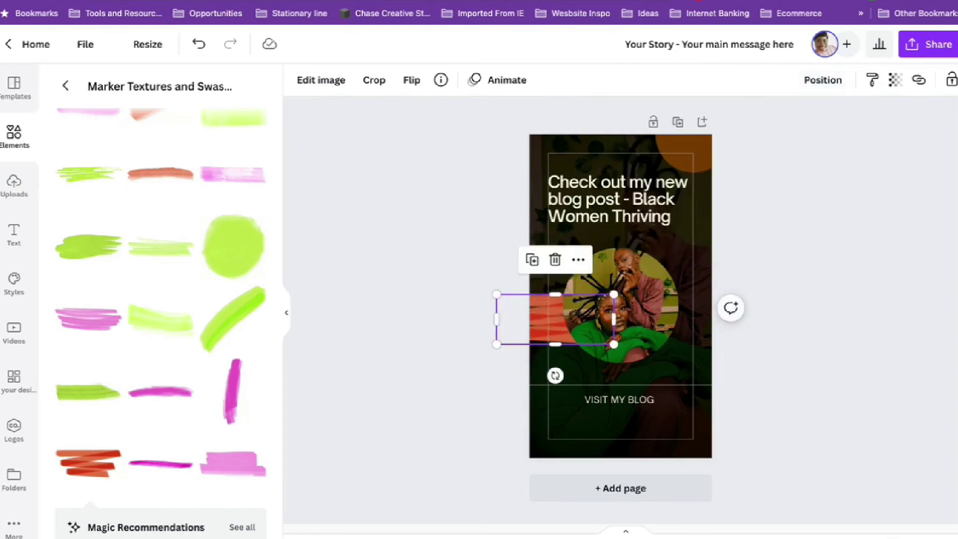
mouse_move(619, 317)
left_mouse_down()
mouse_move(669, 299)
mouse_move(695, 271)
left_mouse_up()
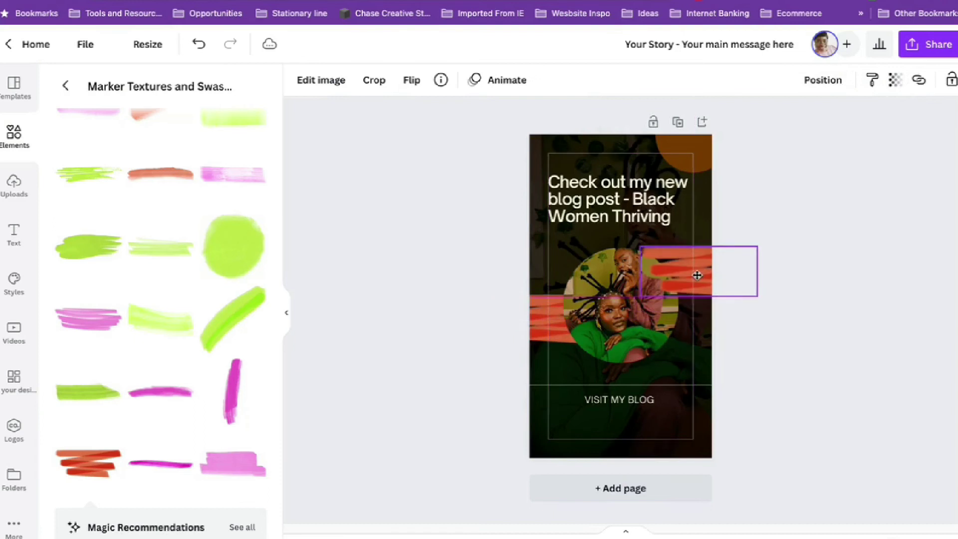
left_click(825, 83)
left_click(783, 123)
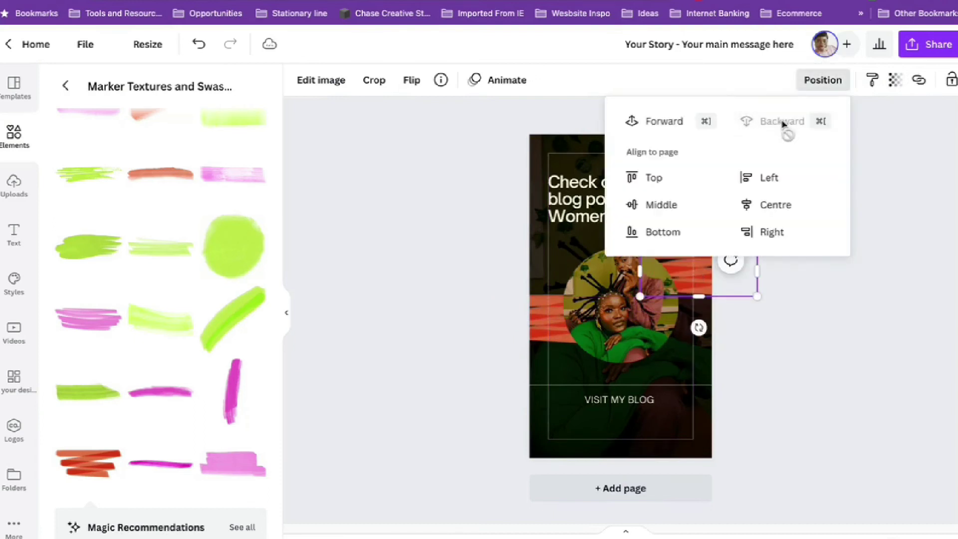
left_click(813, 282)
mouse_move(688, 284)
left_mouse_down()
mouse_move(668, 281)
mouse_move(687, 274)
mouse_move(717, 285)
left_mouse_up()
left_click(836, 246)
left_click(832, 267)
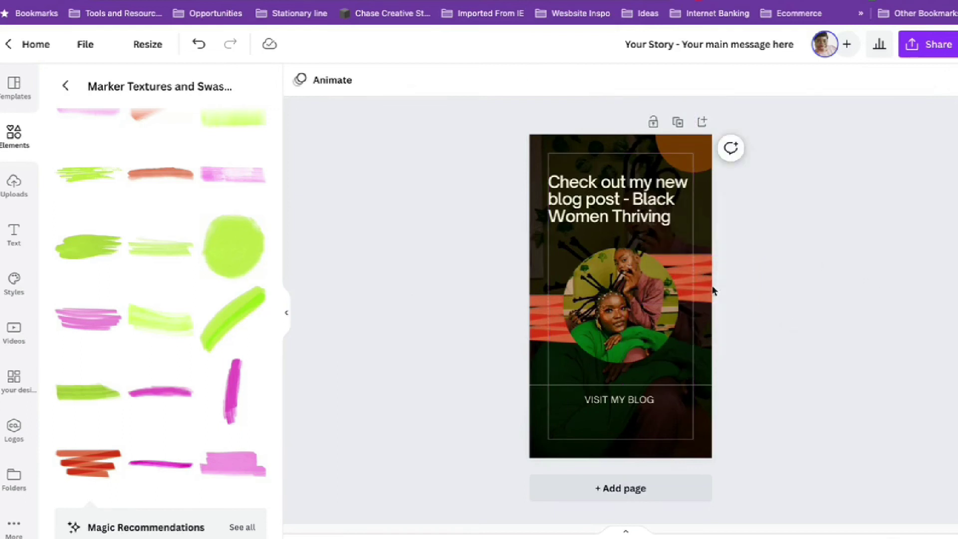
- Try a lime-green circle brush ring behind the photo, resize it, then delete it
left_click(235, 251)
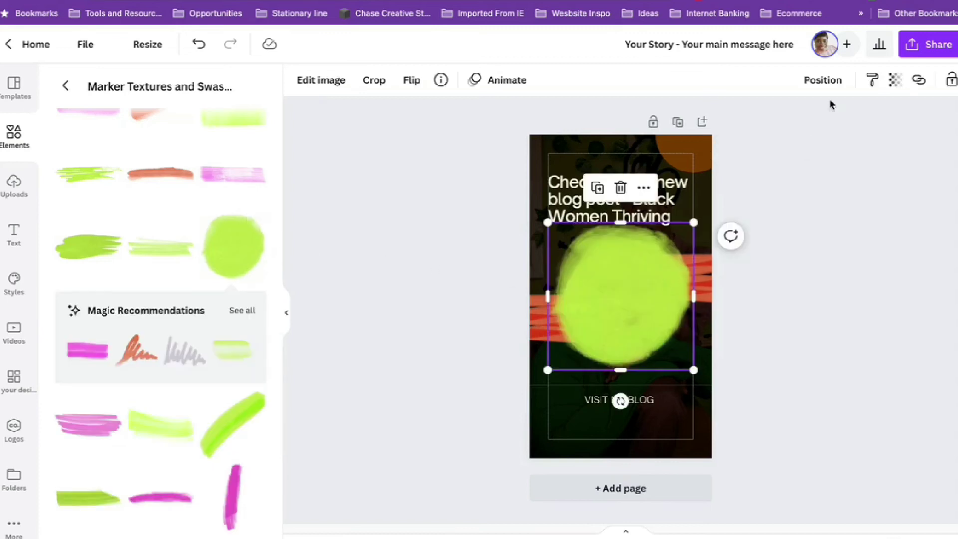
left_click(828, 83)
left_click(780, 129)
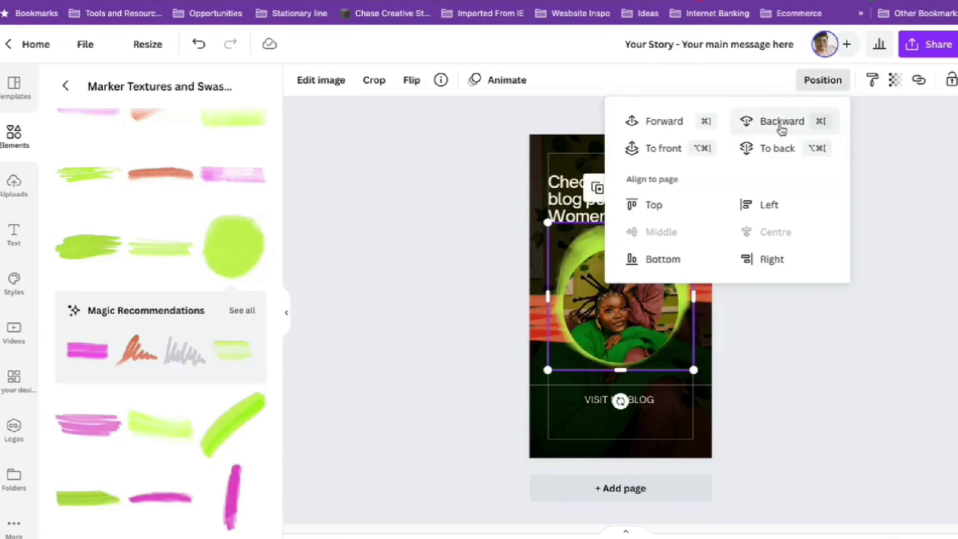
left_click_drag(563, 238, 564, 245)
key("Escape")
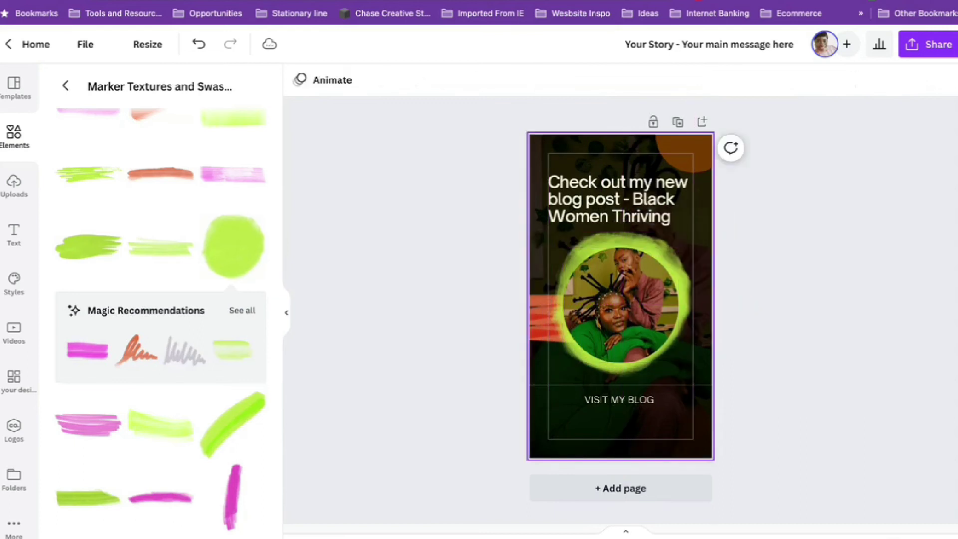
left_click(660, 249)
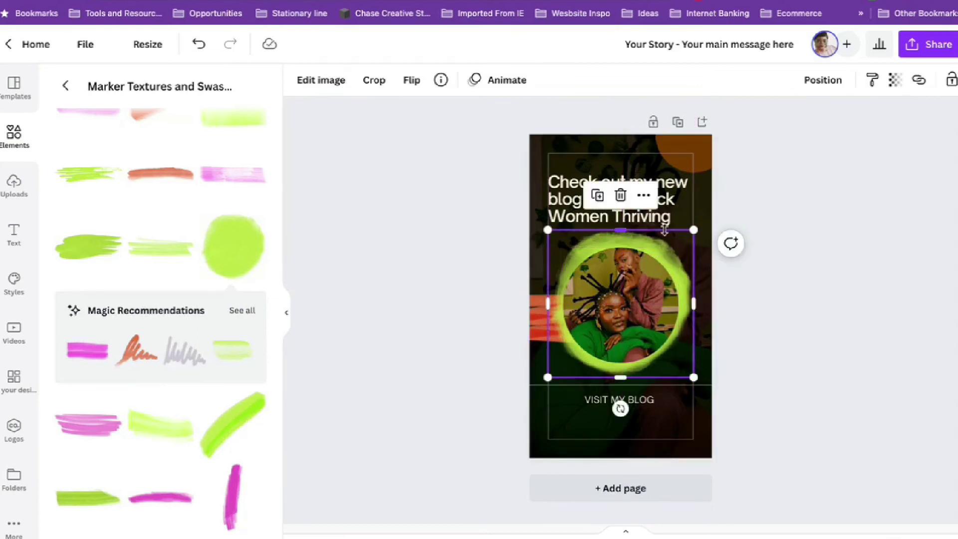
left_click(549, 230)
left_click_drag(693, 230, 690, 234)
left_click_drag(552, 374, 540, 385)
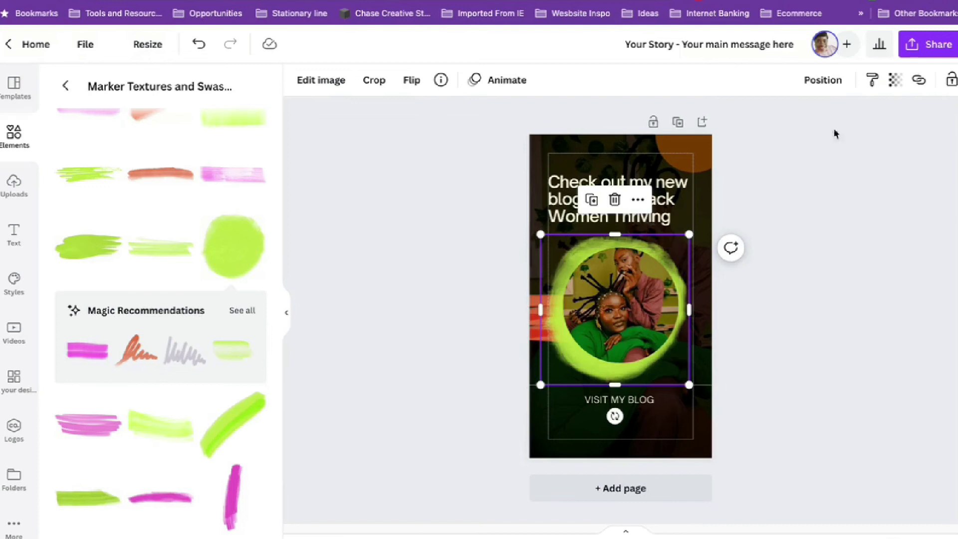
key("Delete")
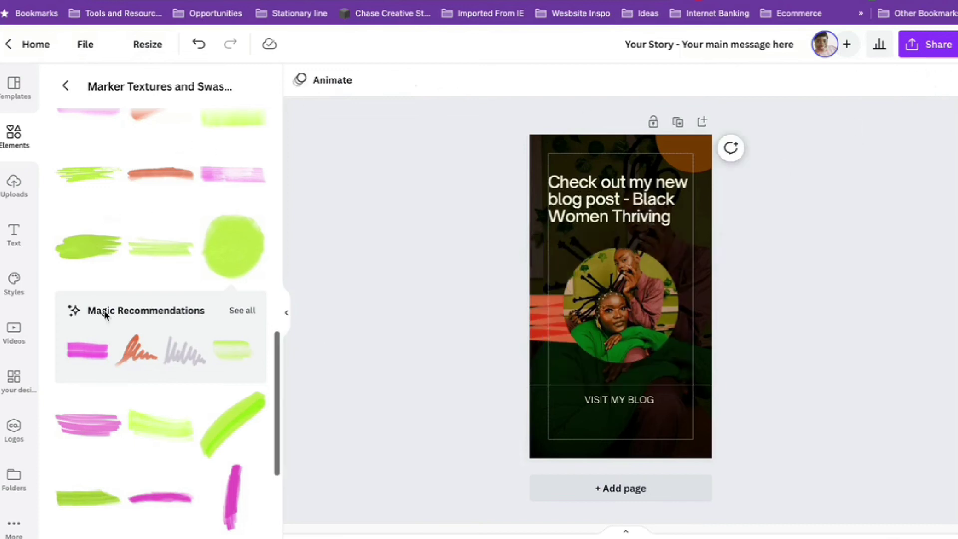
- Add the orange scribble behind the photo's right side and delete the red stripes
left_click(127, 363)
left_click_drag(670, 305, 729, 298)
left_click(820, 80)
left_click(787, 120)
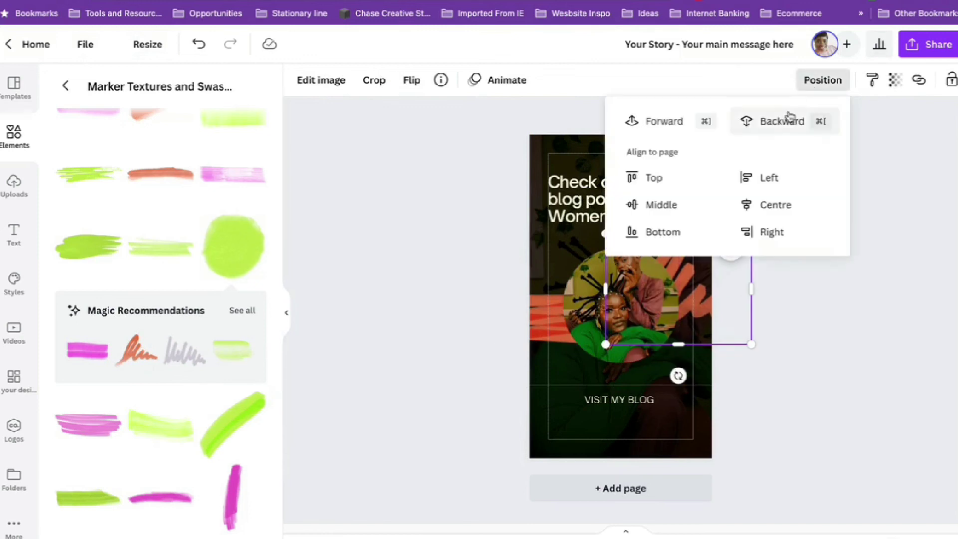
left_click(676, 299)
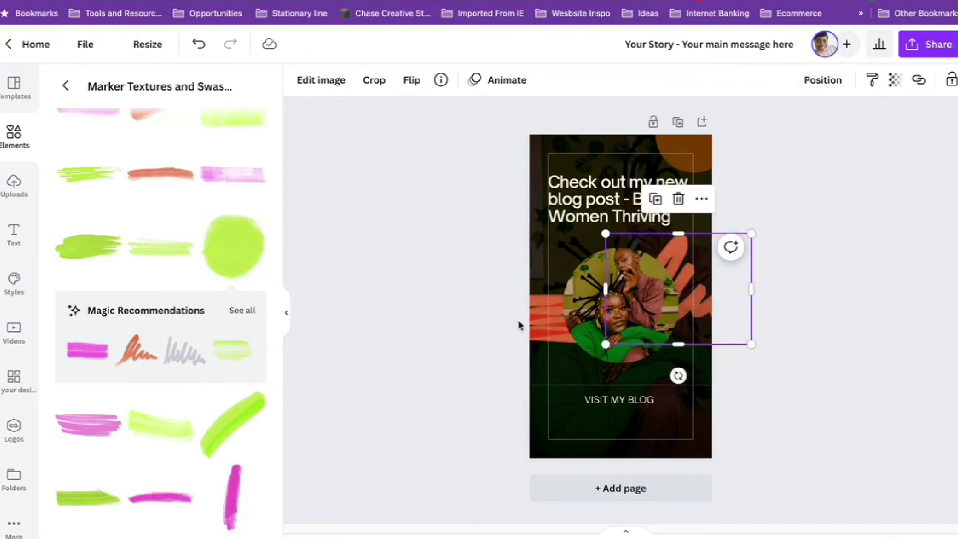
left_click(543, 321)
key("Delete")
- Duplicate the orange scribble, move the copy to the left edge, and send it behind the photo
left_click(733, 312)
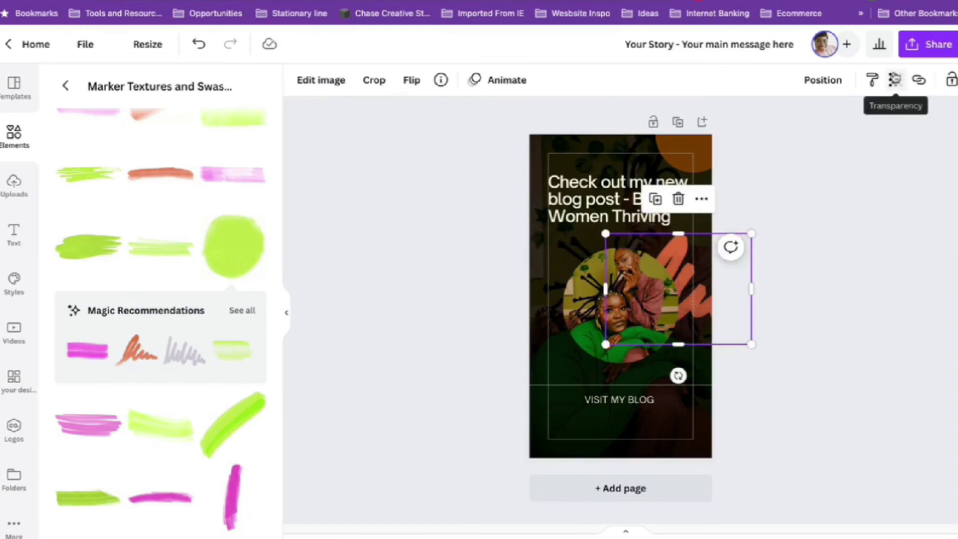
left_click(656, 208)
mouse_move(686, 277)
left_mouse_down()
mouse_move(556, 316)
mouse_move(527, 299)
left_mouse_up()
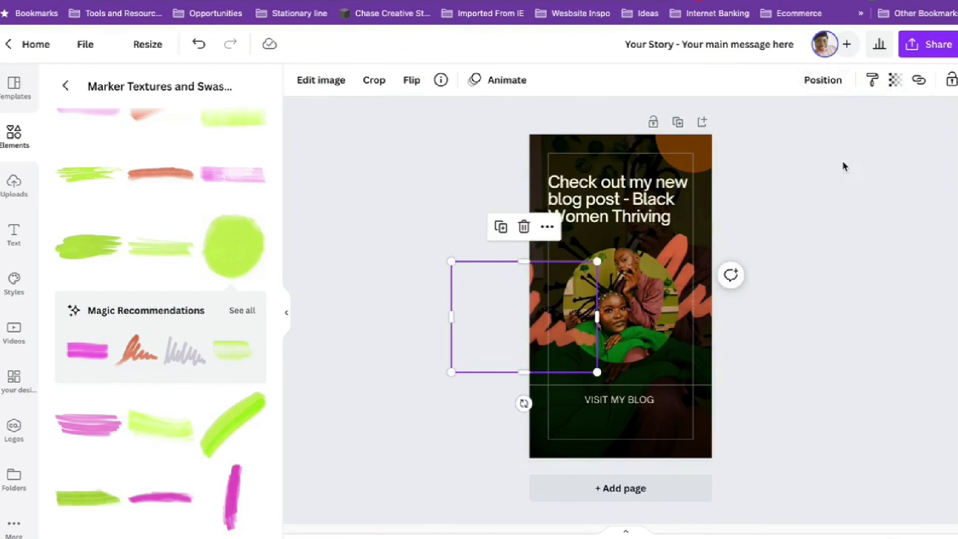
left_click(822, 80)
left_click(778, 121)
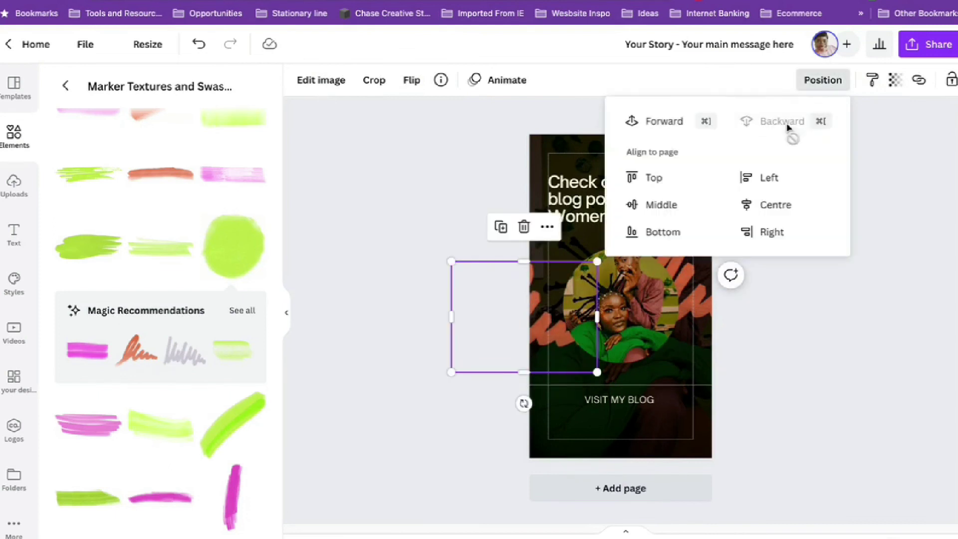
left_click(868, 257)
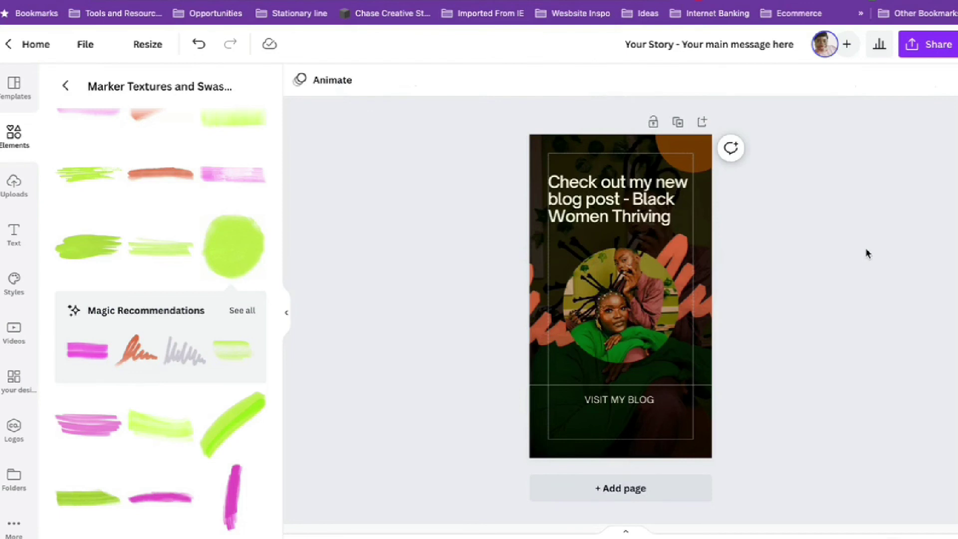
- Rename the design to 'Instagram Story'
left_click(692, 39)
type("Instagra")
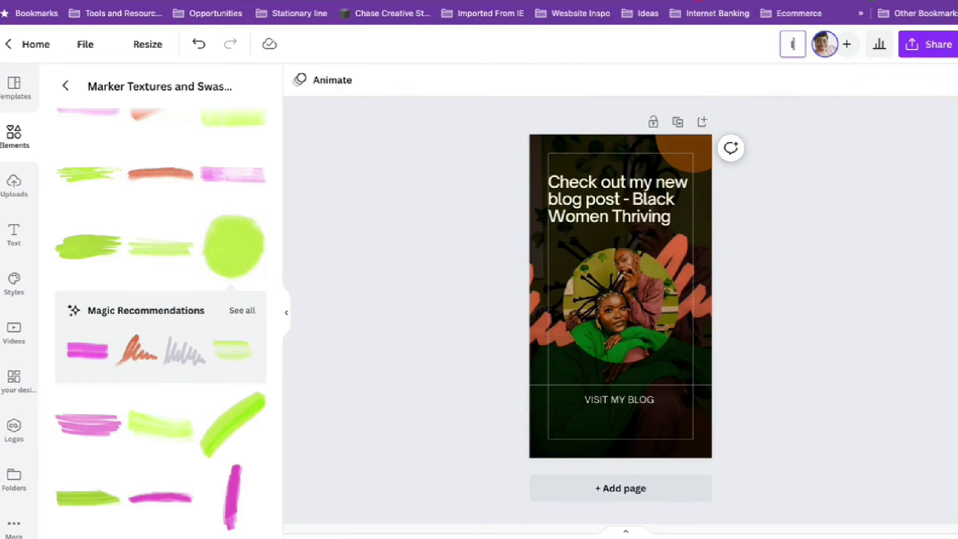
type("m Story")
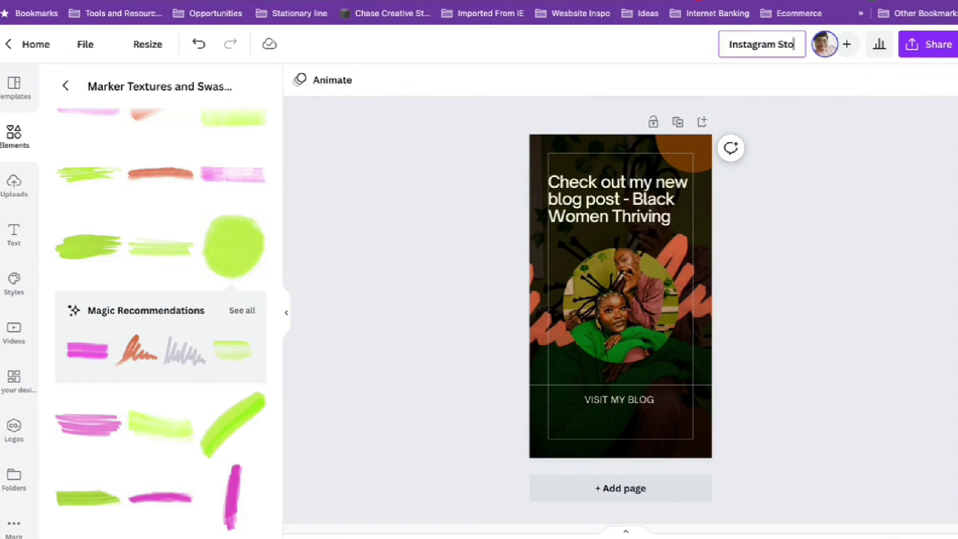
left_click(926, 154)
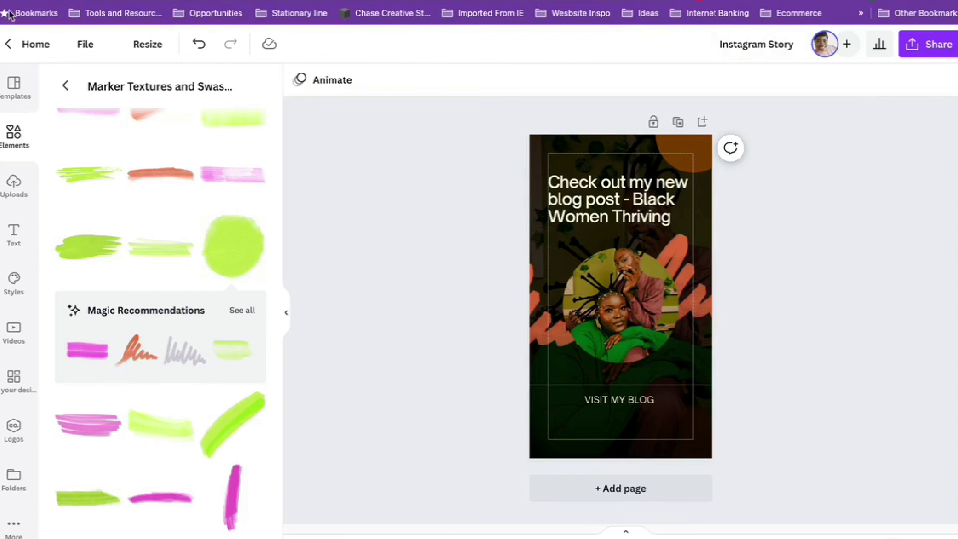
- Move the design into the Pumpkin Pie Designs project folder
left_click(85, 44)
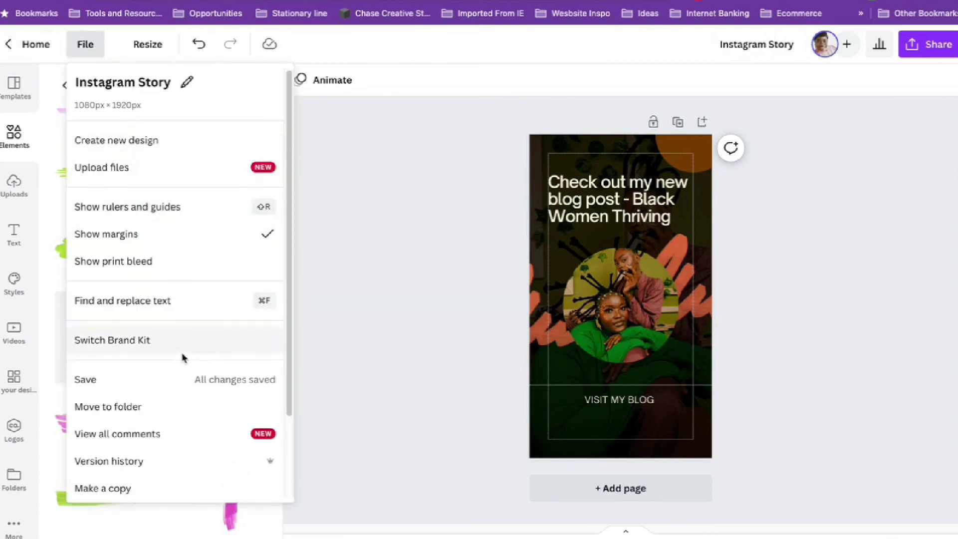
left_click(150, 408)
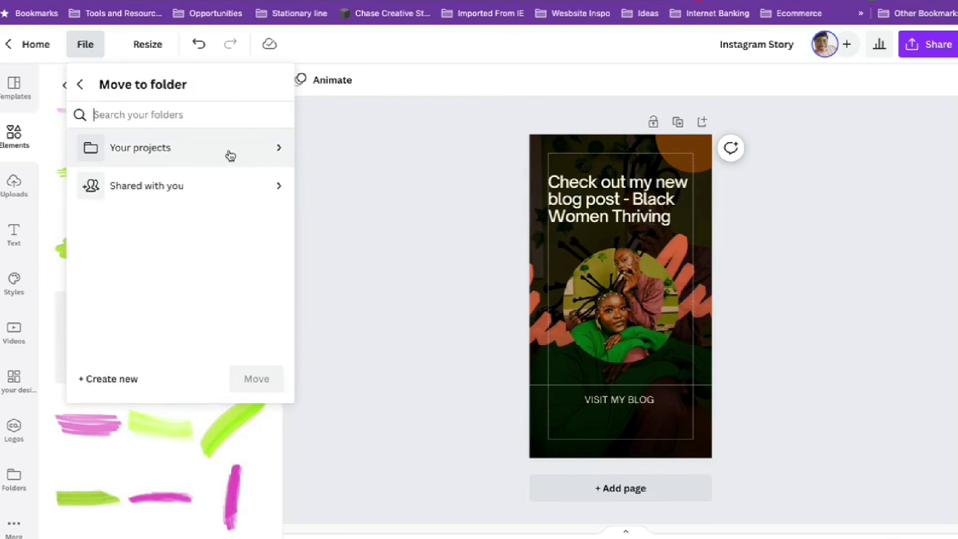
left_click(281, 149)
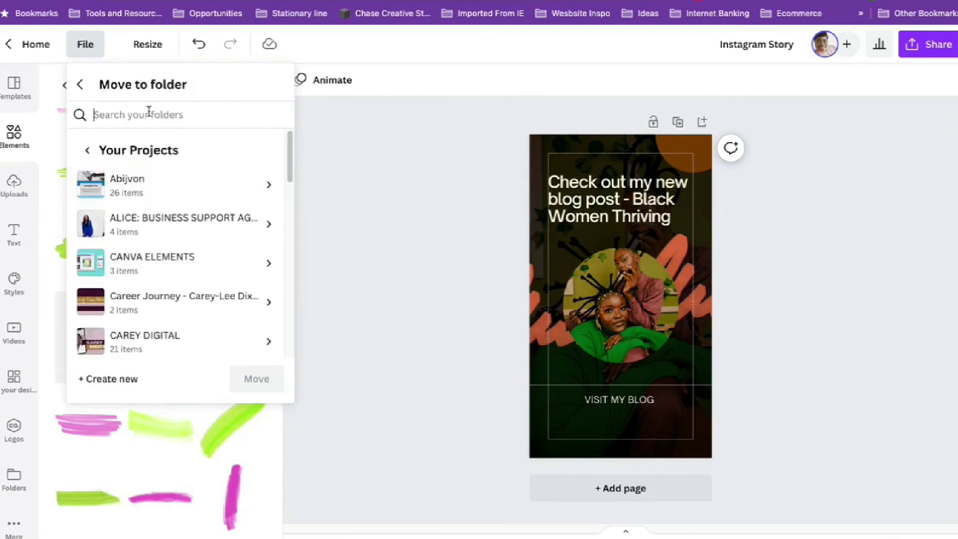
type("pump")
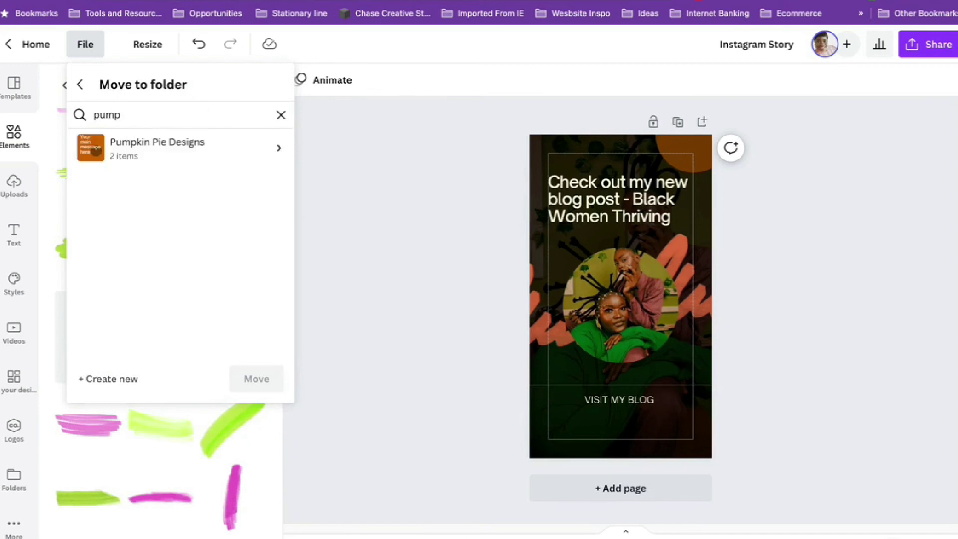
left_click(193, 158)
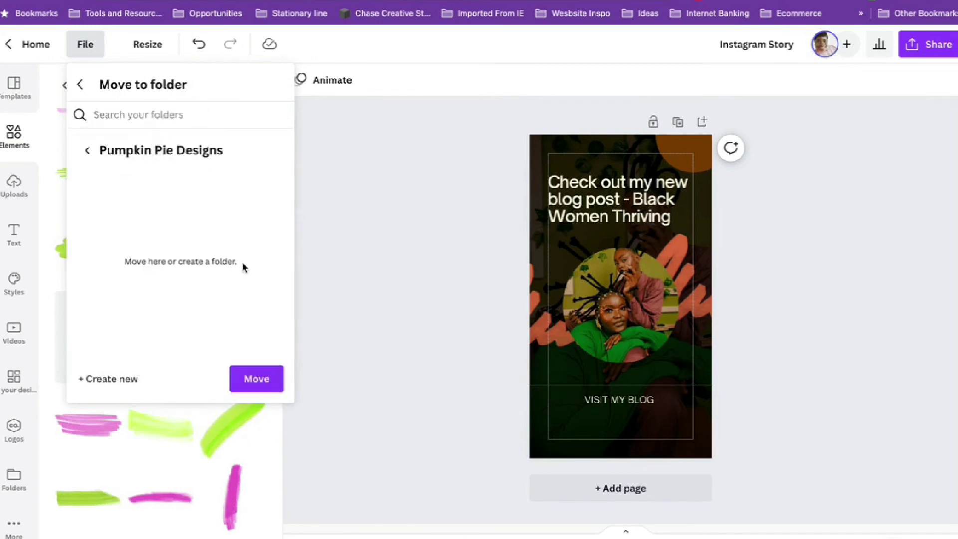
left_click(263, 388)
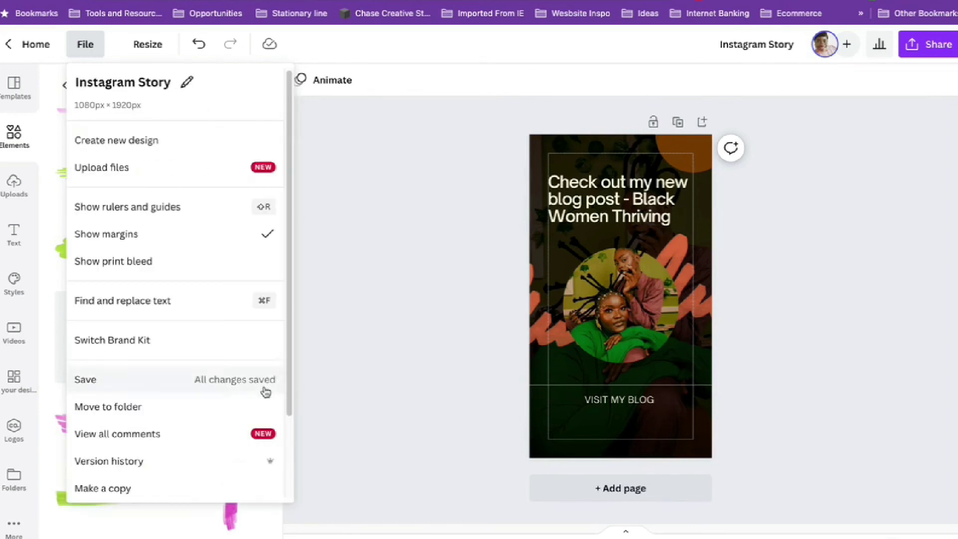
left_click(355, 316)
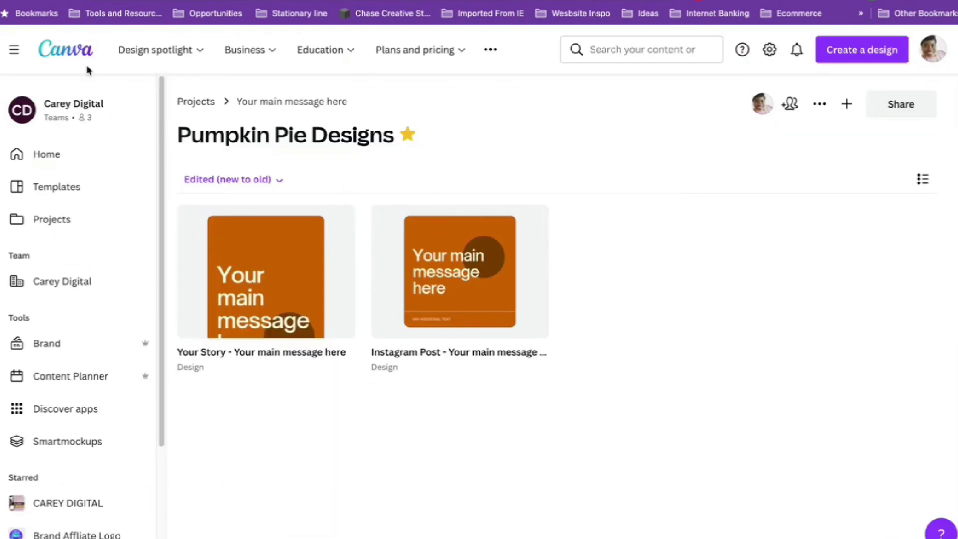
- Make a copy of the Your Story design in Pumpkin Pie Designs and open the copy
left_click(44, 2)
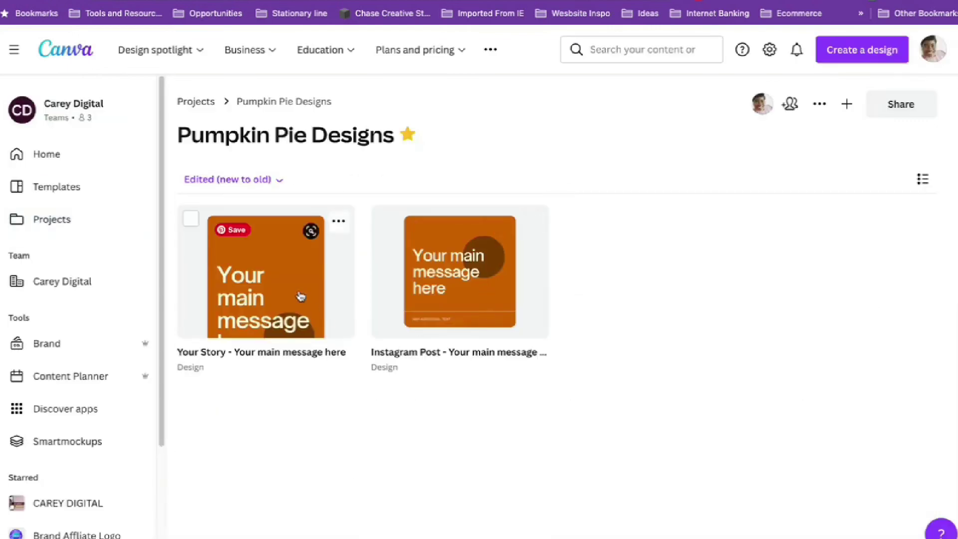
left_click(267, 242)
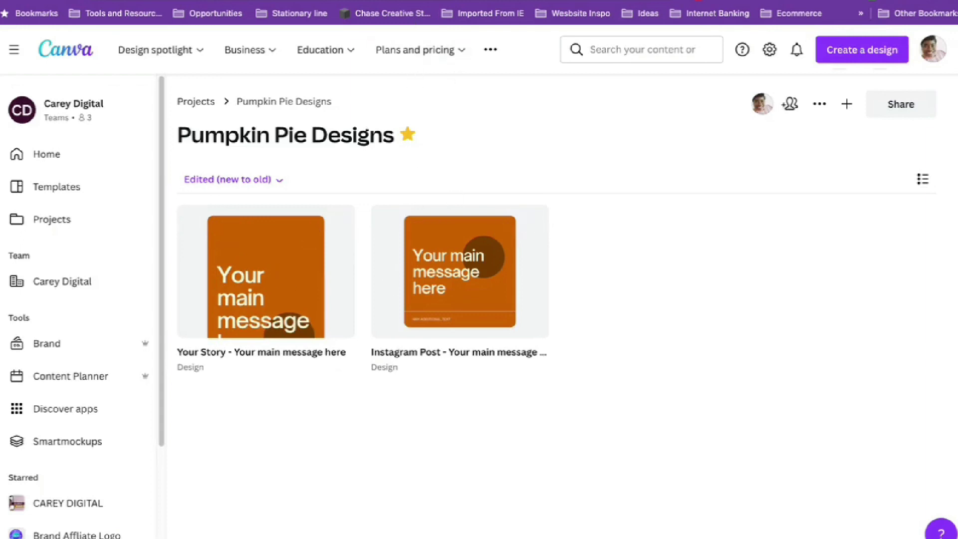
left_click(247, 285)
left_click(337, 221)
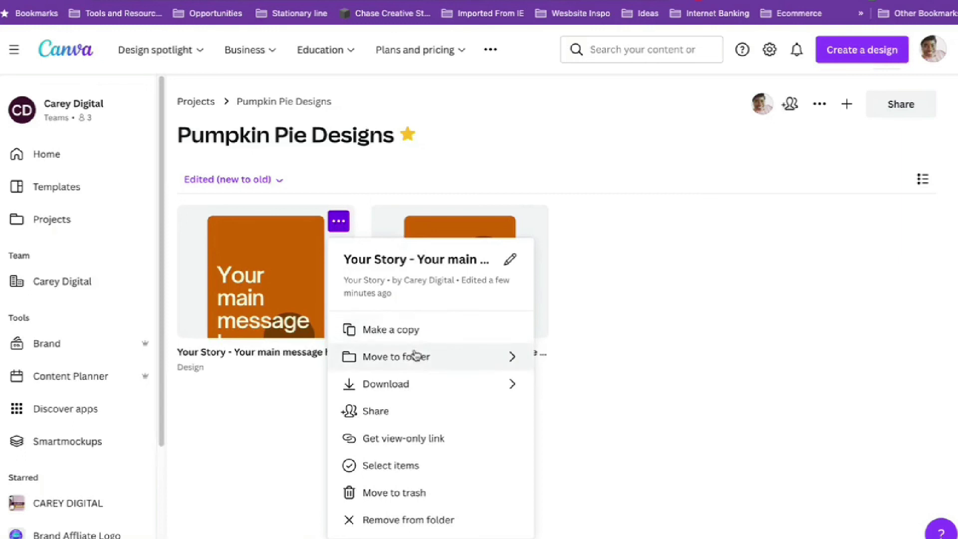
left_click(422, 330)
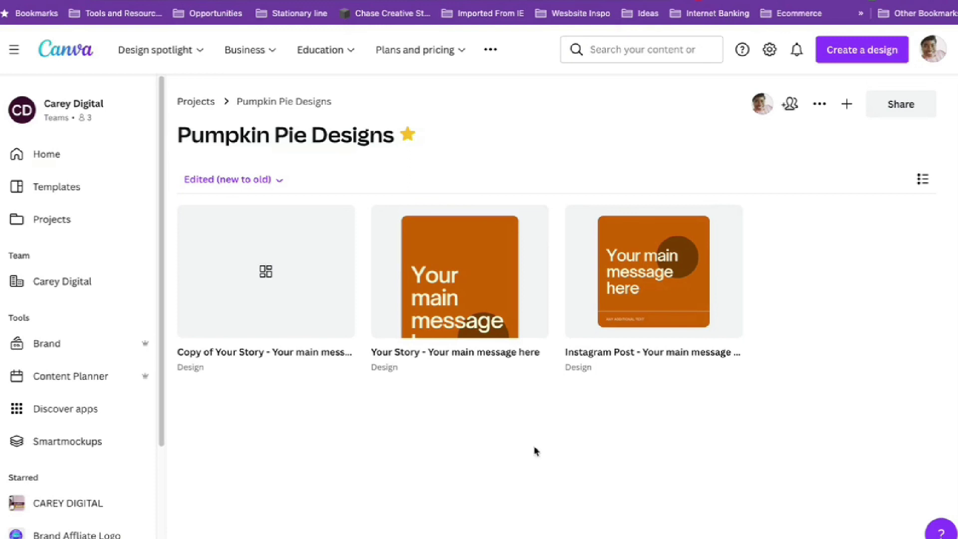
left_click(327, 329)
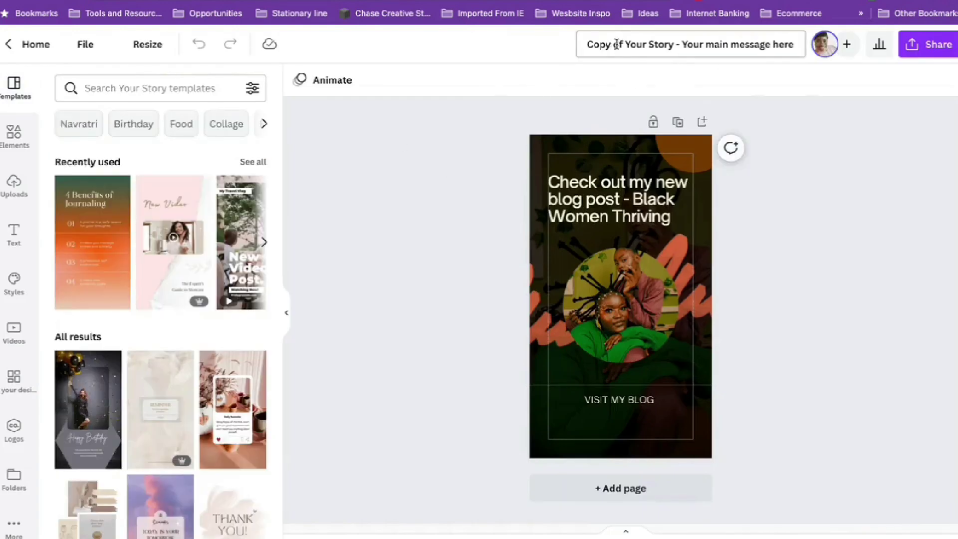
- Replace 'Copy o' at the start of the copy's title with RENAME, then close its tab
left_click_drag(616, 44, 567, 47)
type("RENAME")
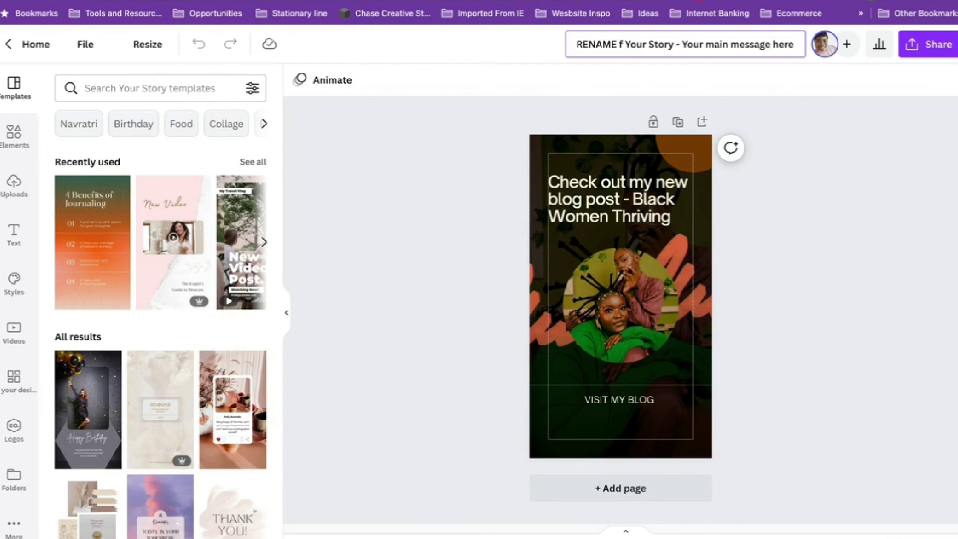
left_click(741, 223)
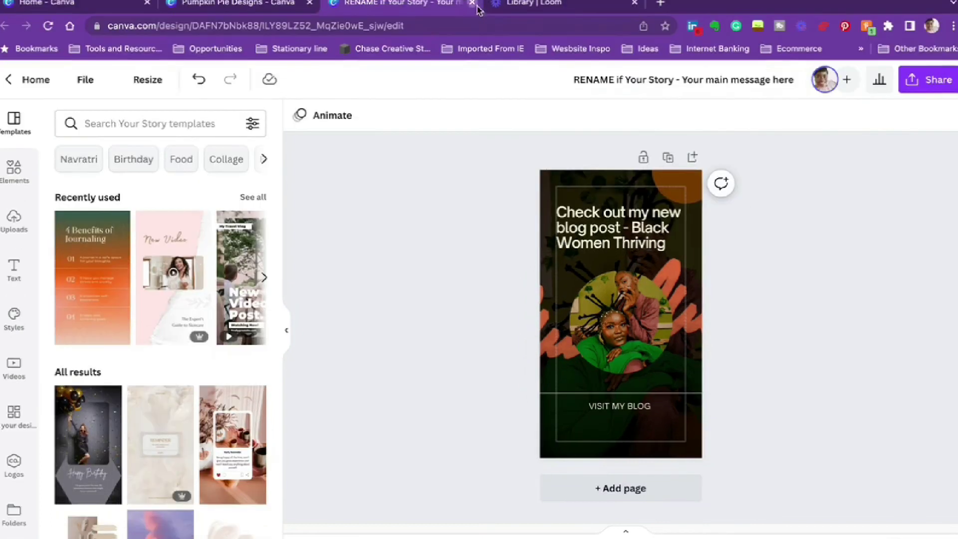
left_click(497, 0)
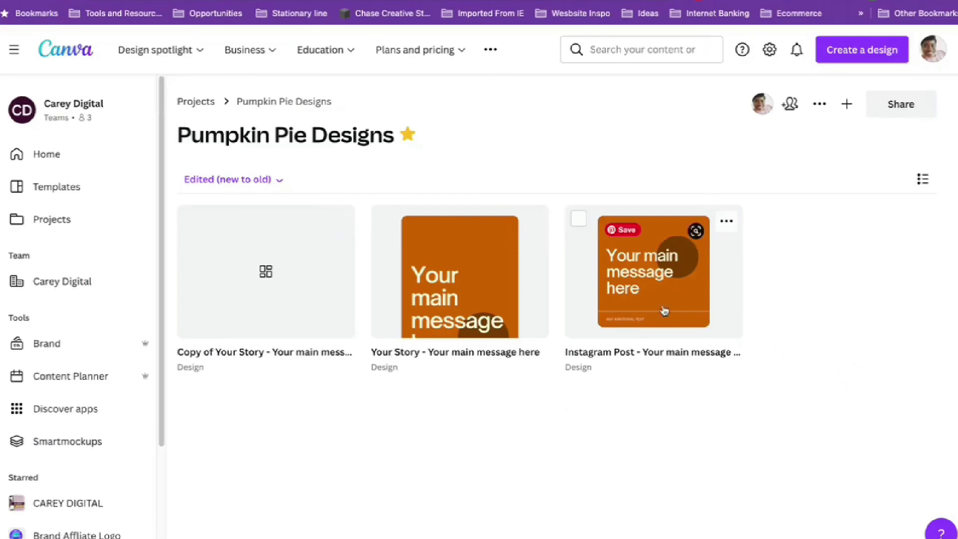
- Open the Instagram Post design and move its dark circle into the top-right corner
left_click(642, 263)
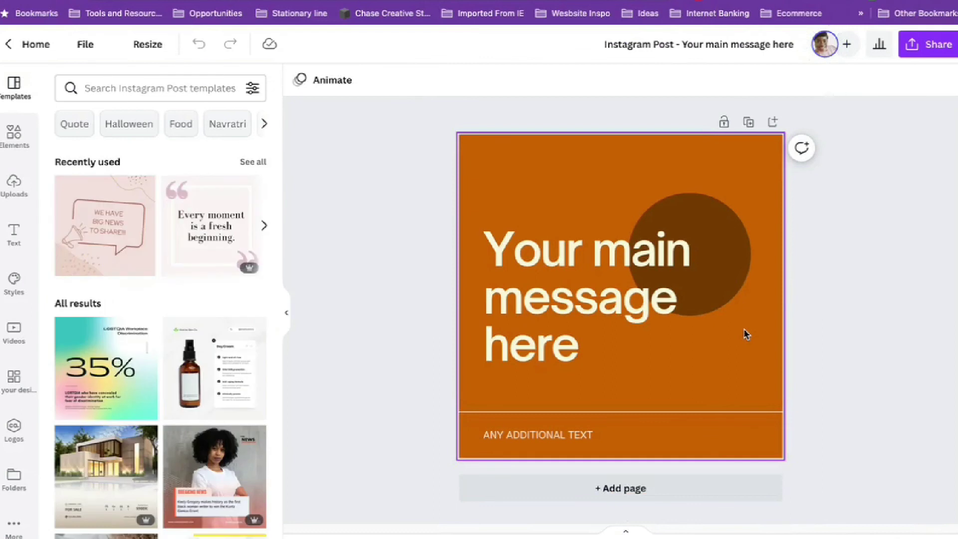
left_click_drag(688, 207, 727, 183)
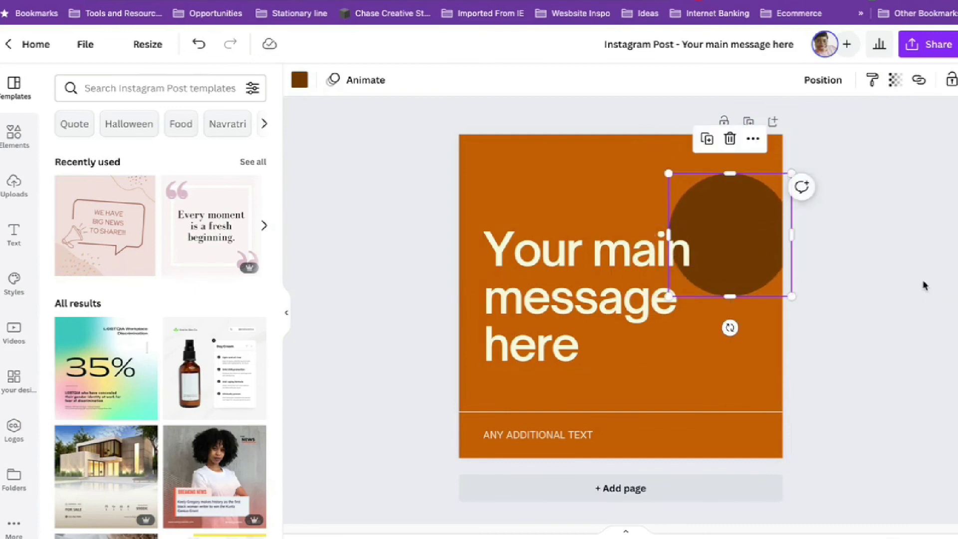
left_click_drag(777, 251, 801, 173)
left_click(782, 182)
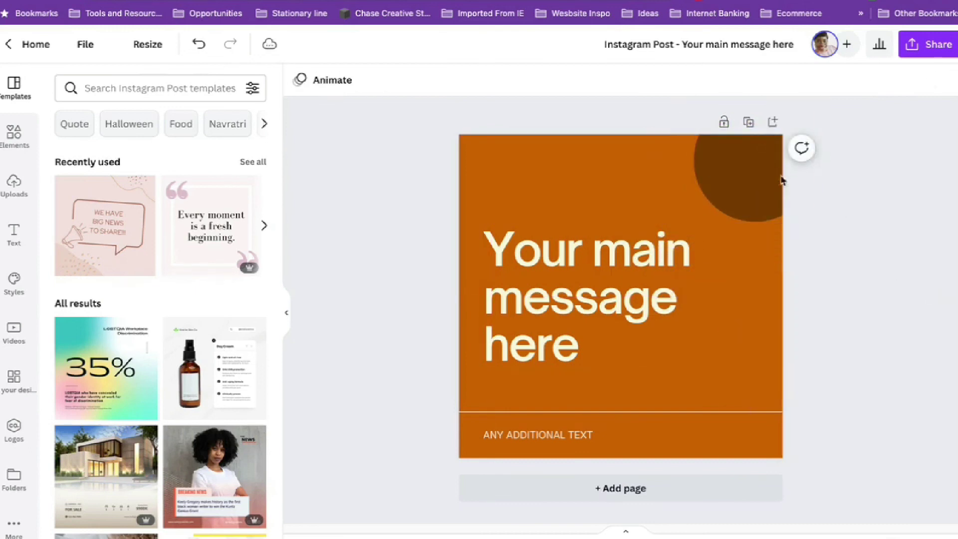